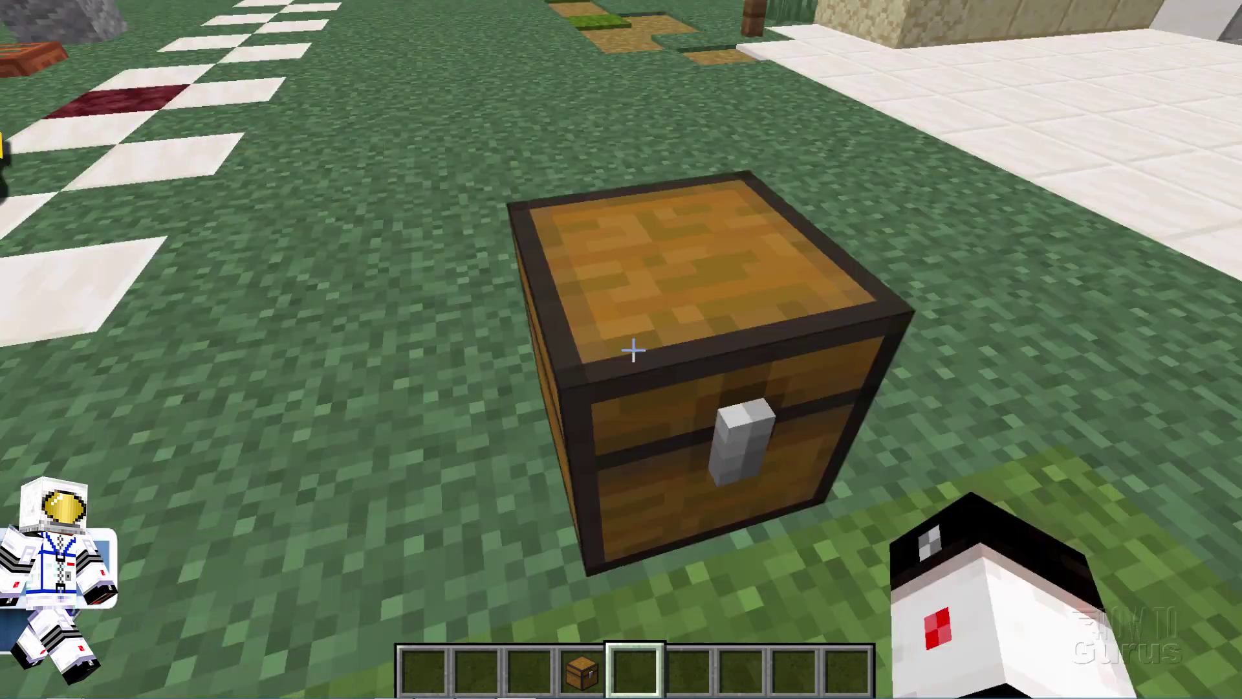
Step: Open and close the chest twice in Minecraft to hear its default opening sound
right_click(634, 349)
key(Escape)
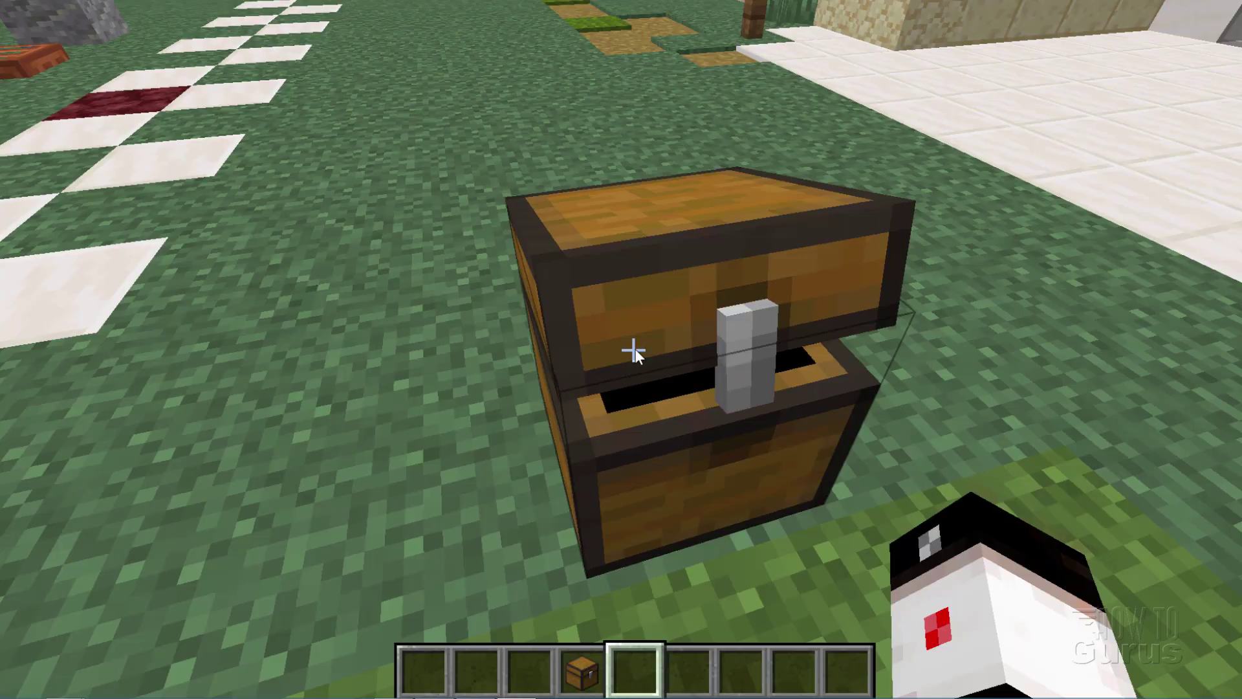
right_click(634, 350)
key(Escape)
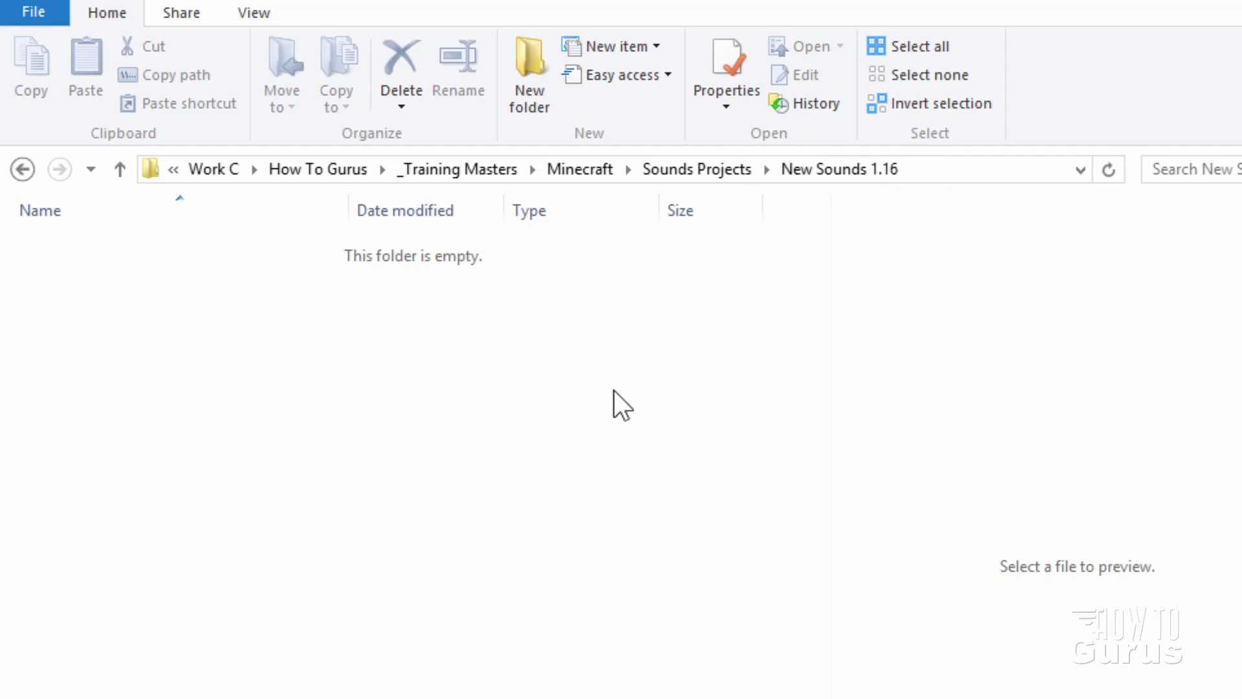
Step: Create a new folder named assets inside New Sounds 1.16
click(531, 93)
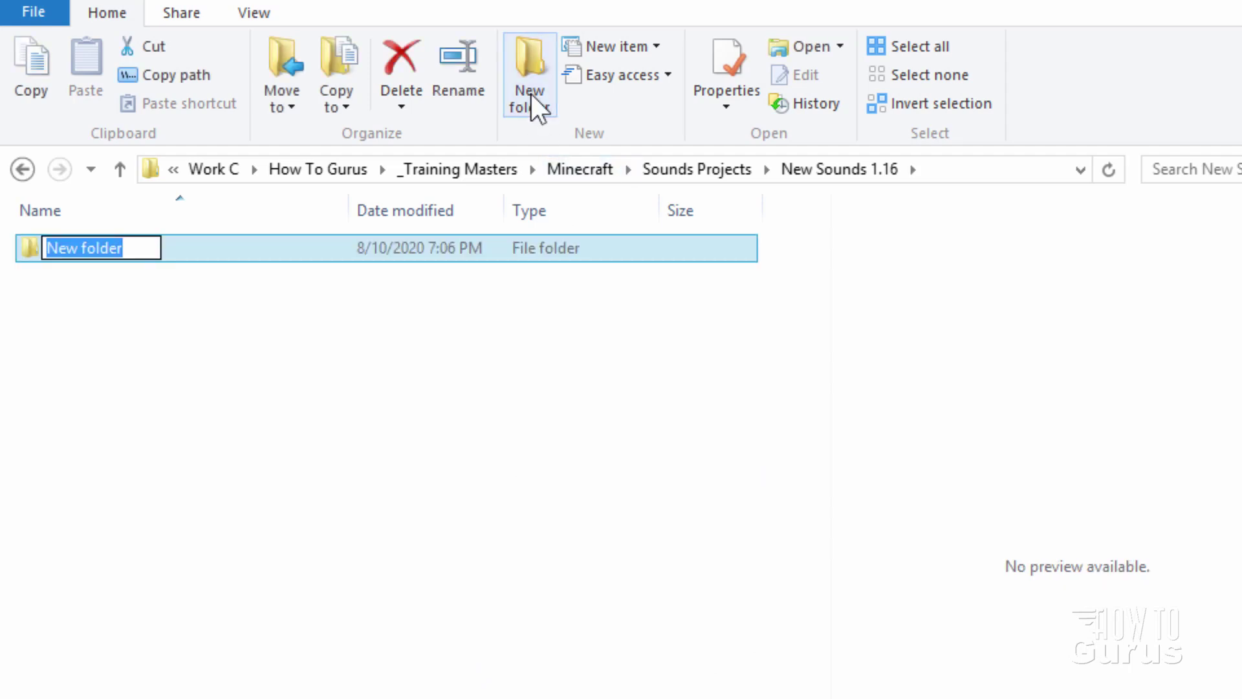
text(as)
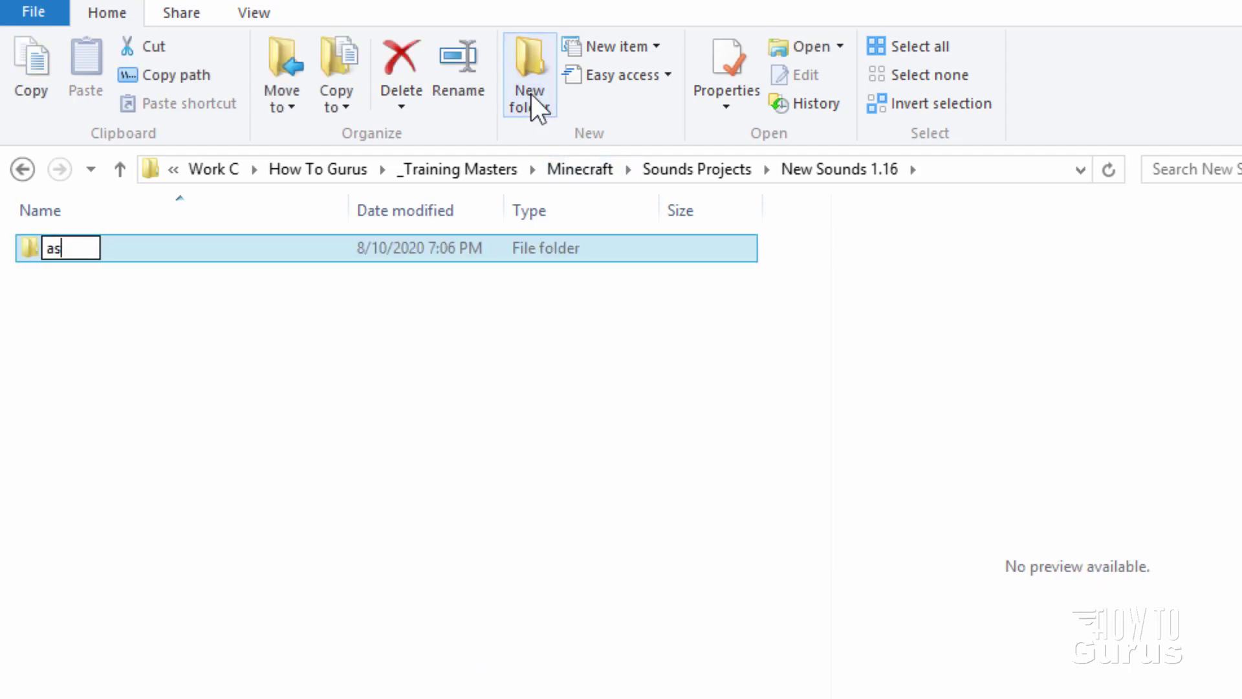
text(sets)
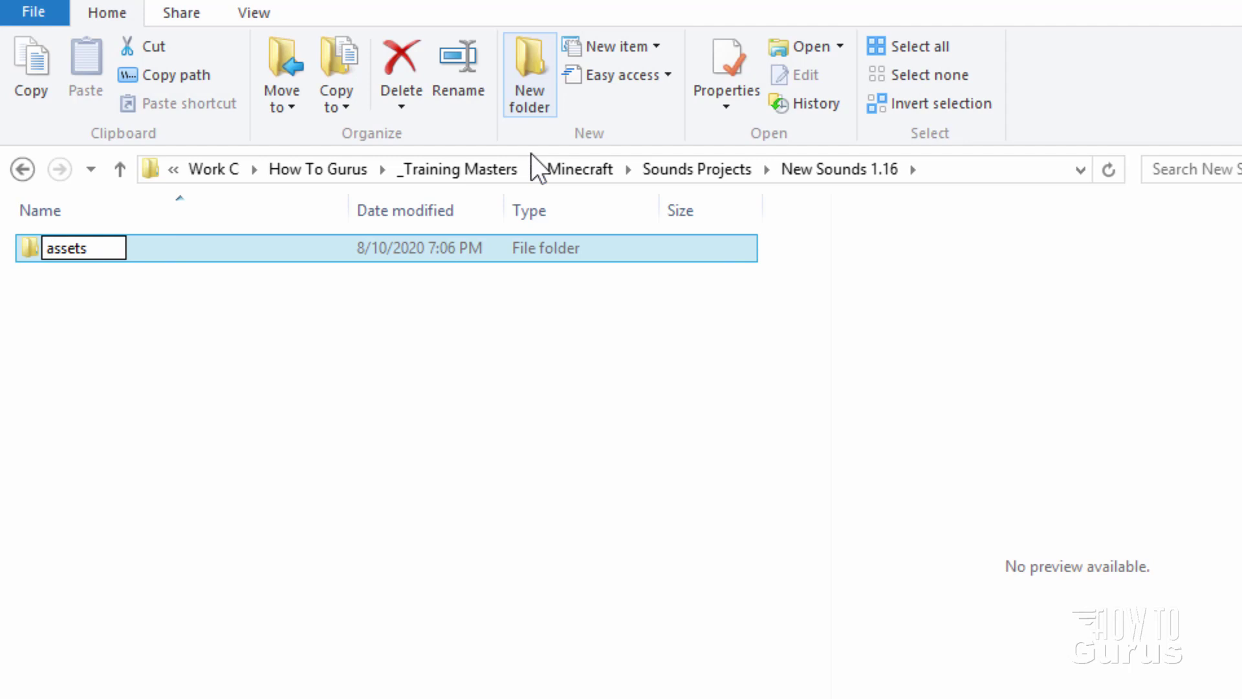
click(418, 378)
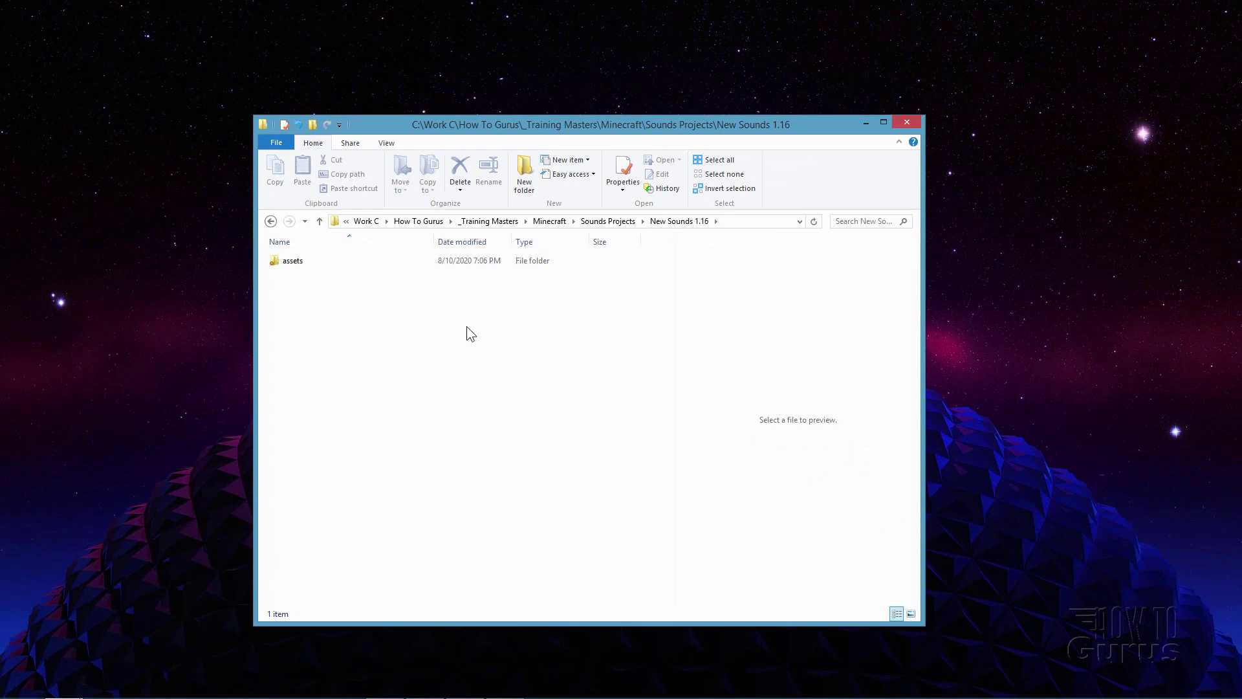
Step: In a second window, open 1.16.json from %appdata%\.minecraft\assets\indexes in Notepad
key(super+e)
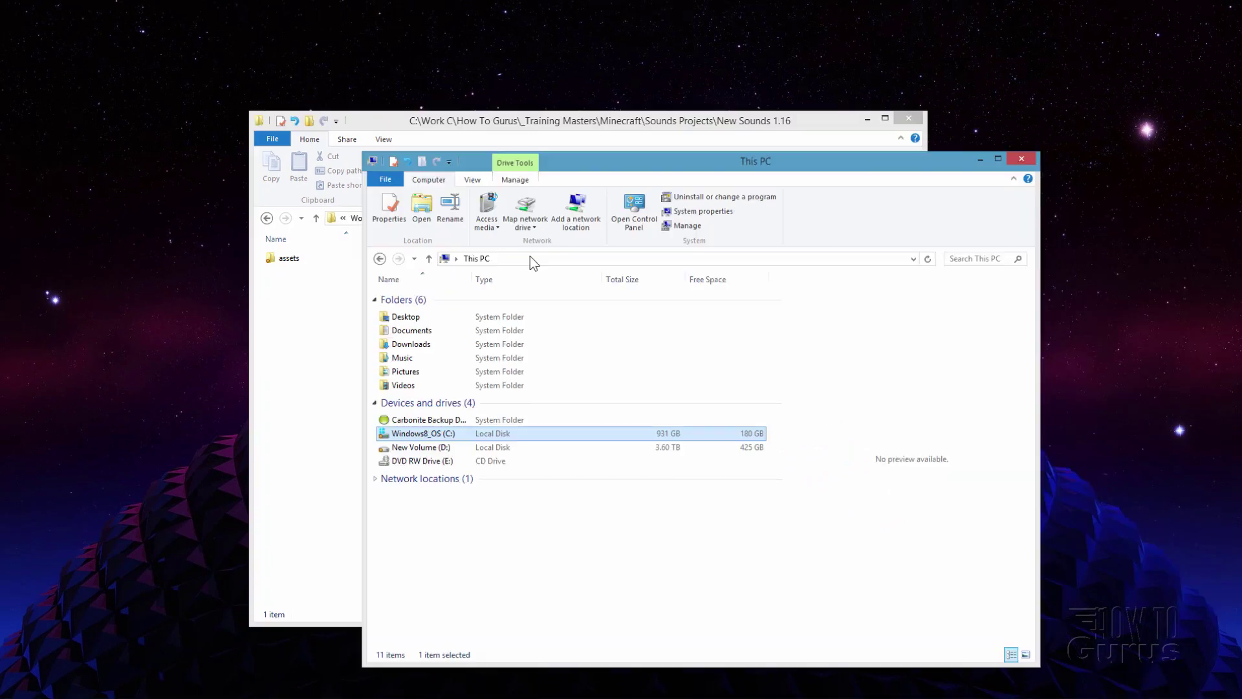
click(526, 256)
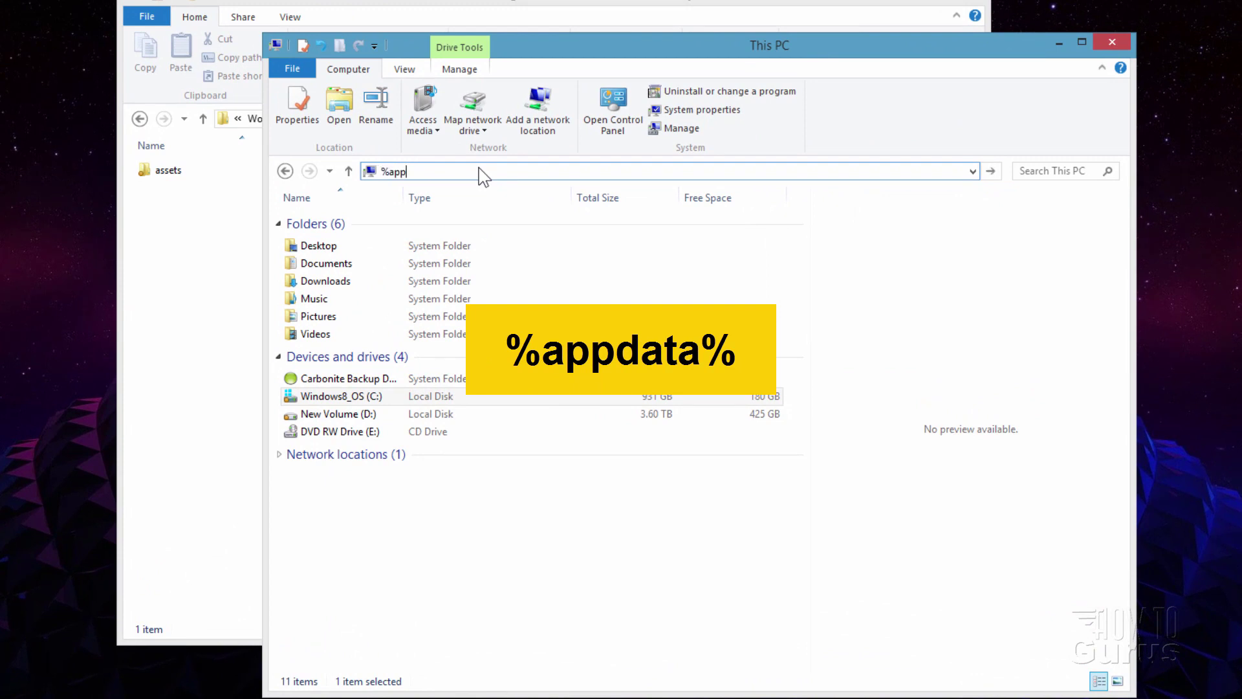
text(%appdata%)
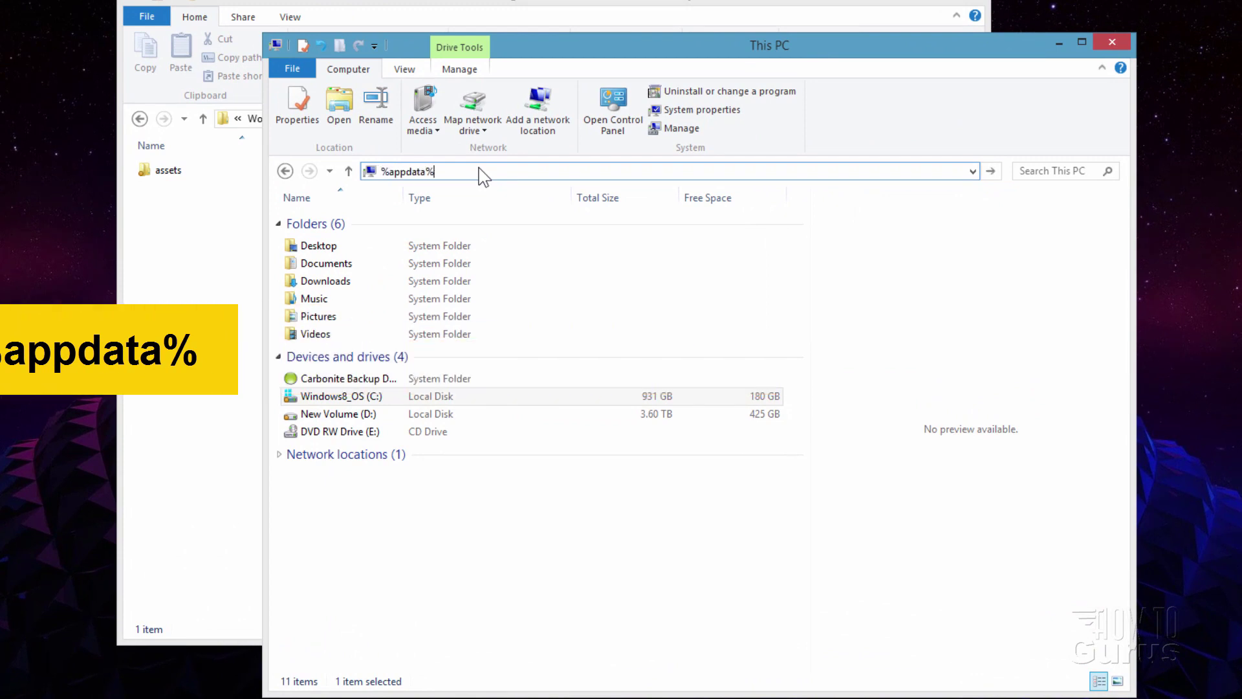
key(Return)
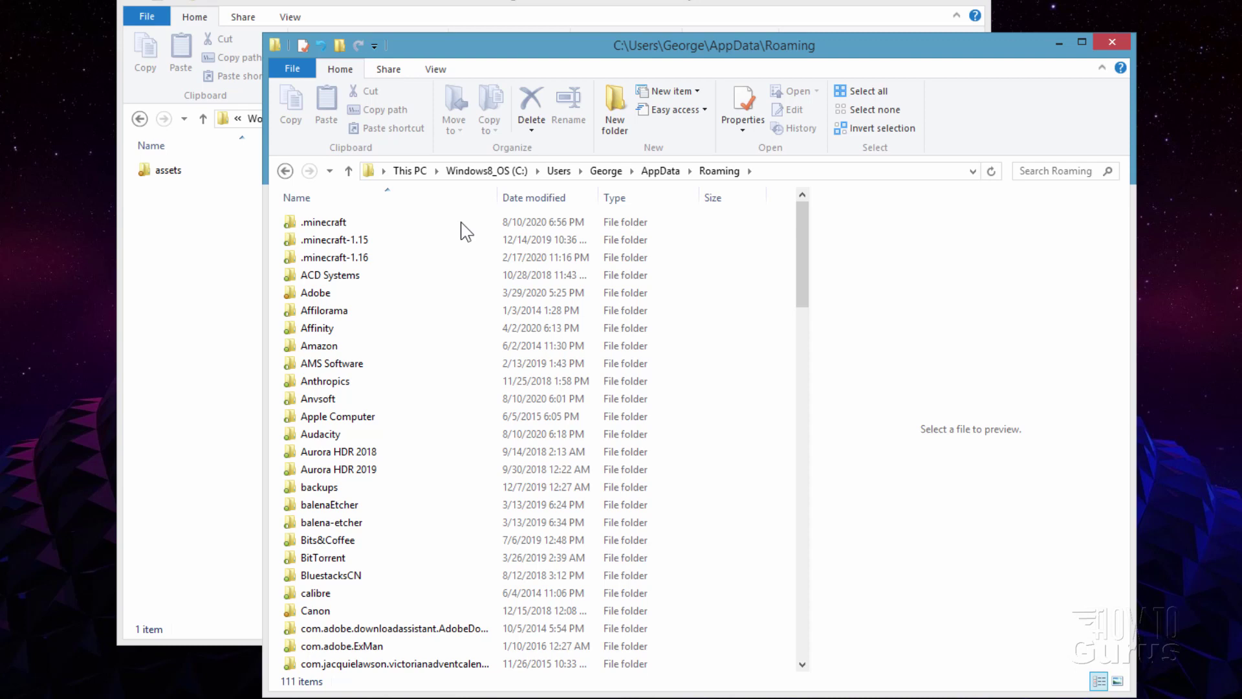
double_click(294, 223)
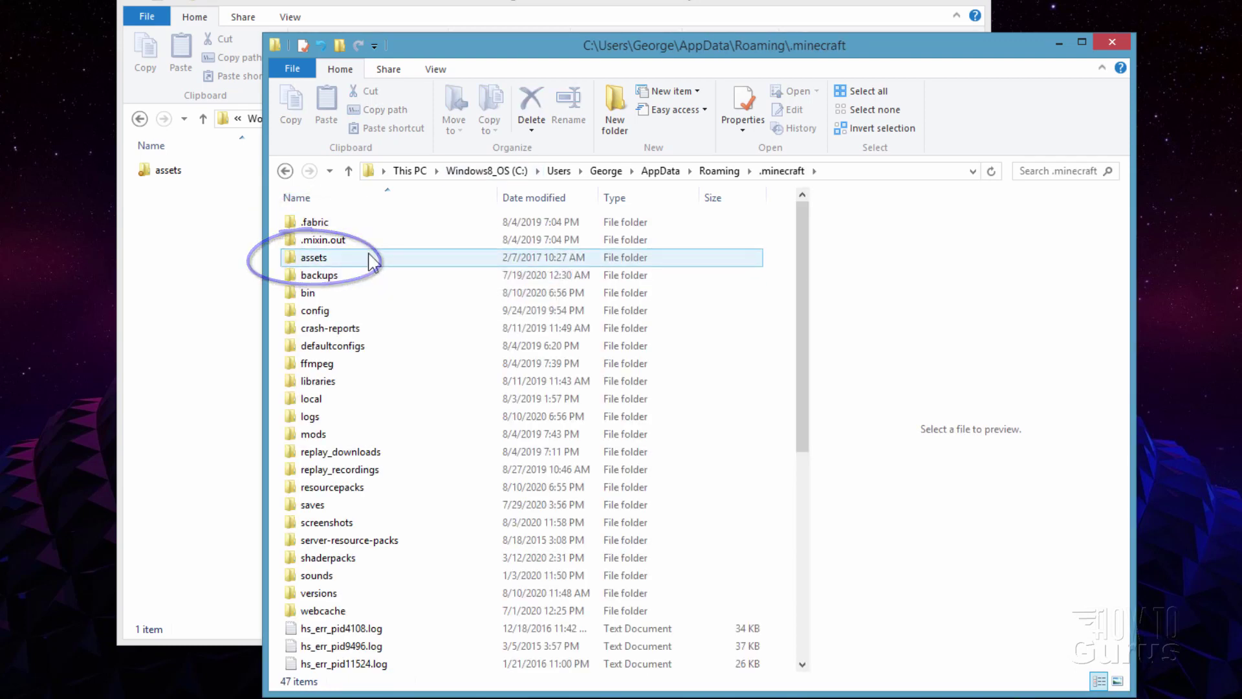
double_click(291, 257)
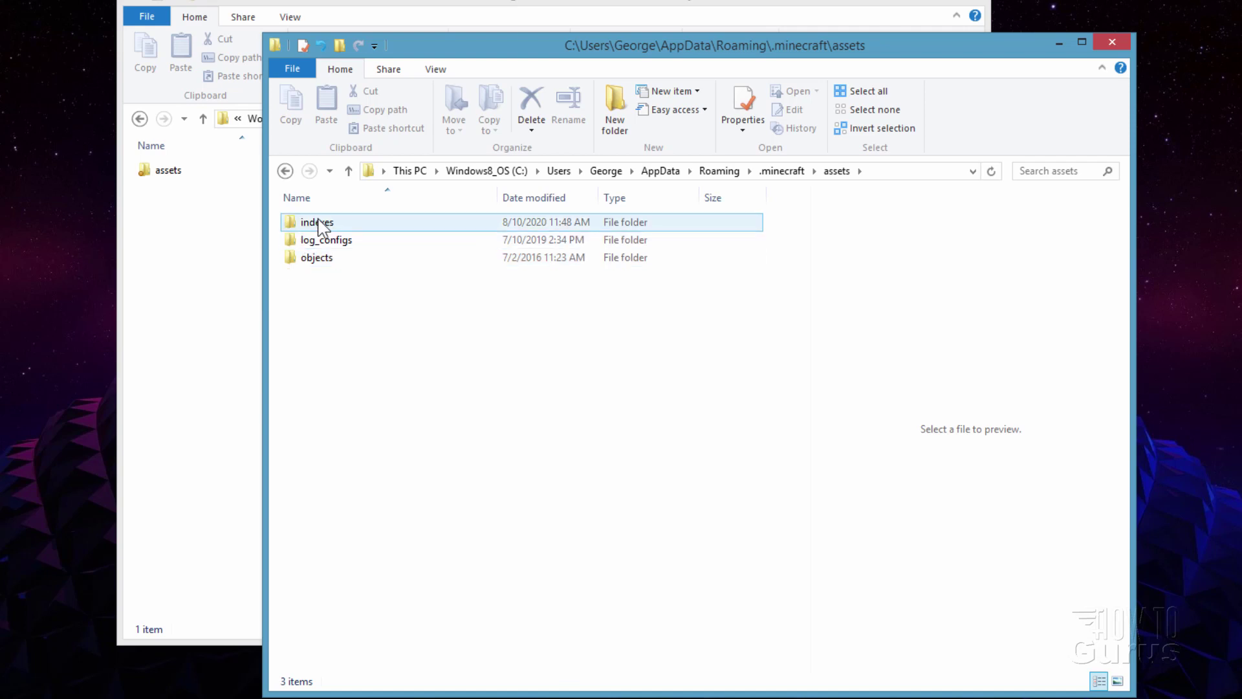
double_click(292, 220)
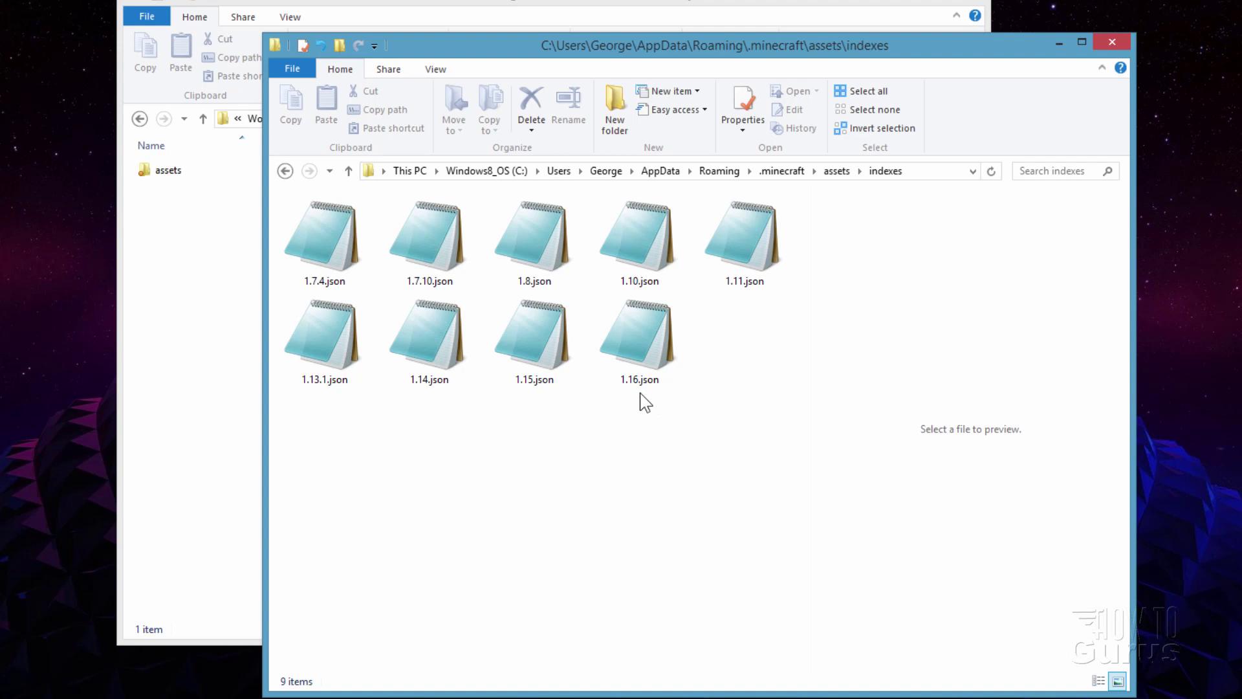
click(436, 69)
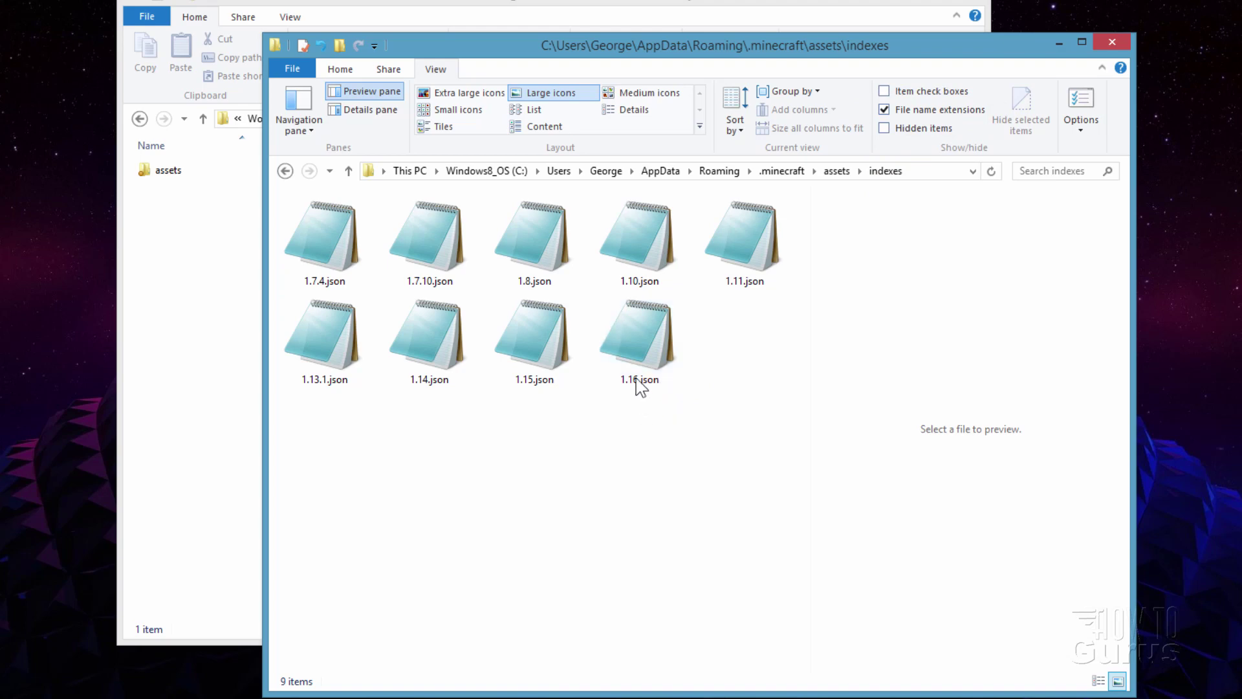
double_click(635, 351)
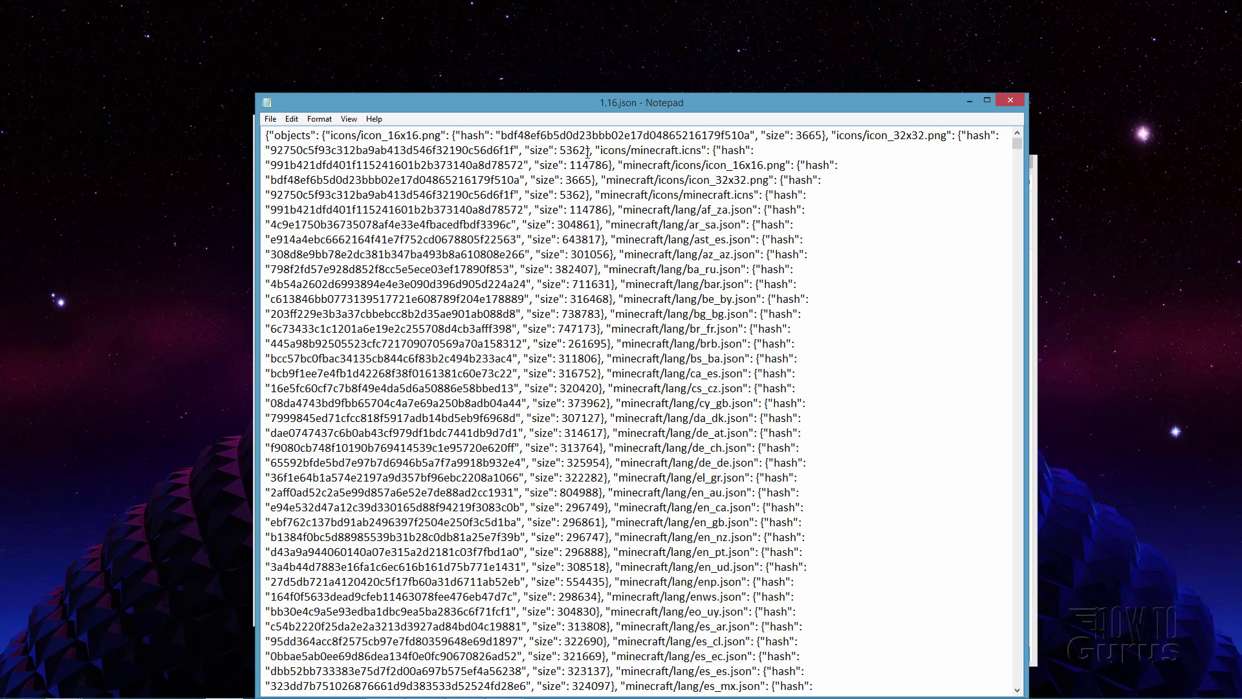
Step: Search 1.16.json in Notepad for 'chest' to reach the chest sound entries
drag(581, 105, 650, 58)
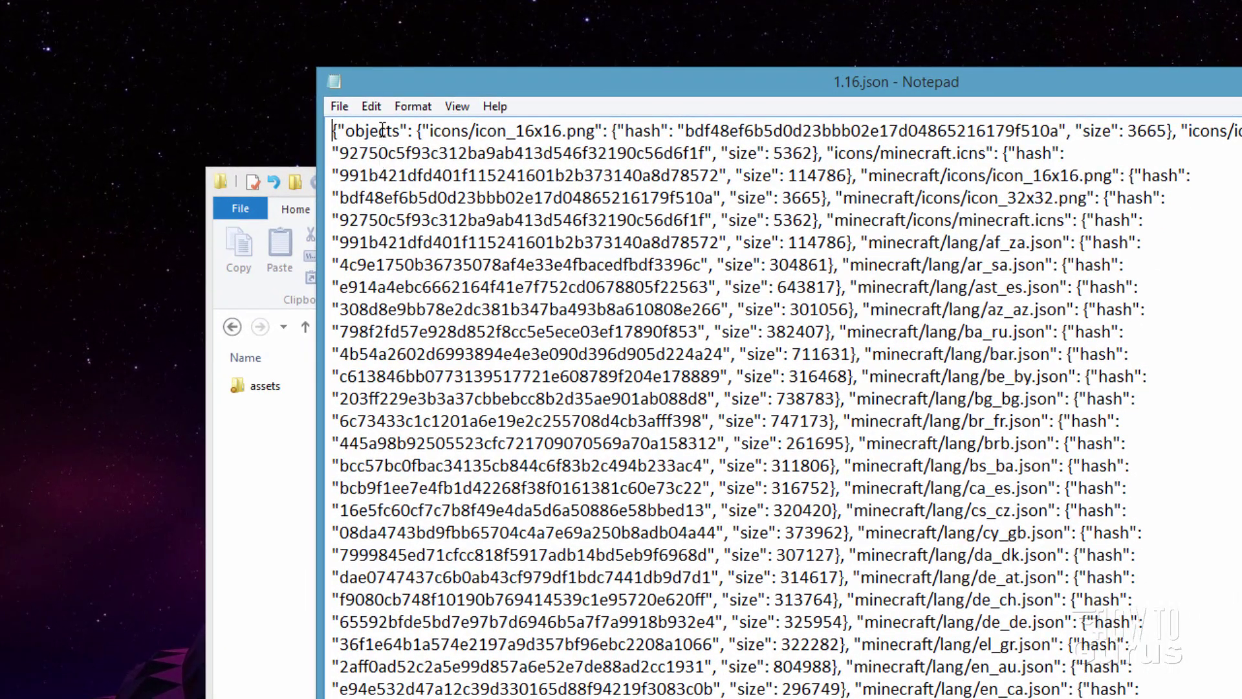
click(371, 107)
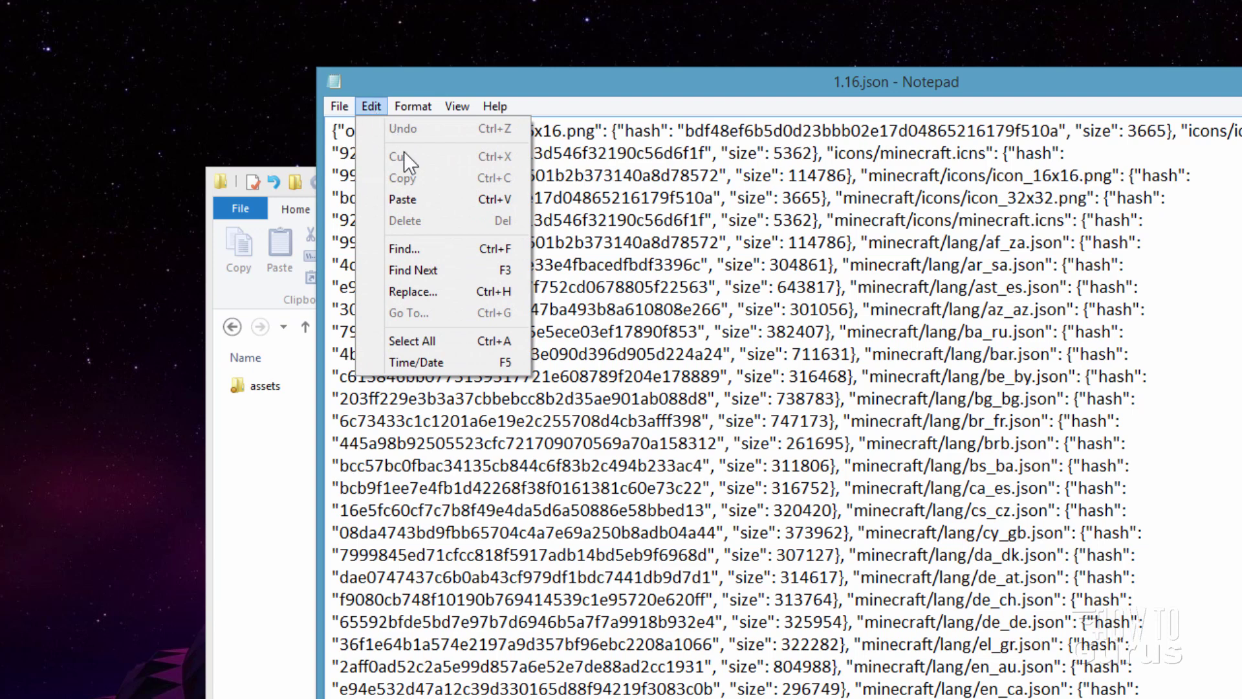
click(443, 248)
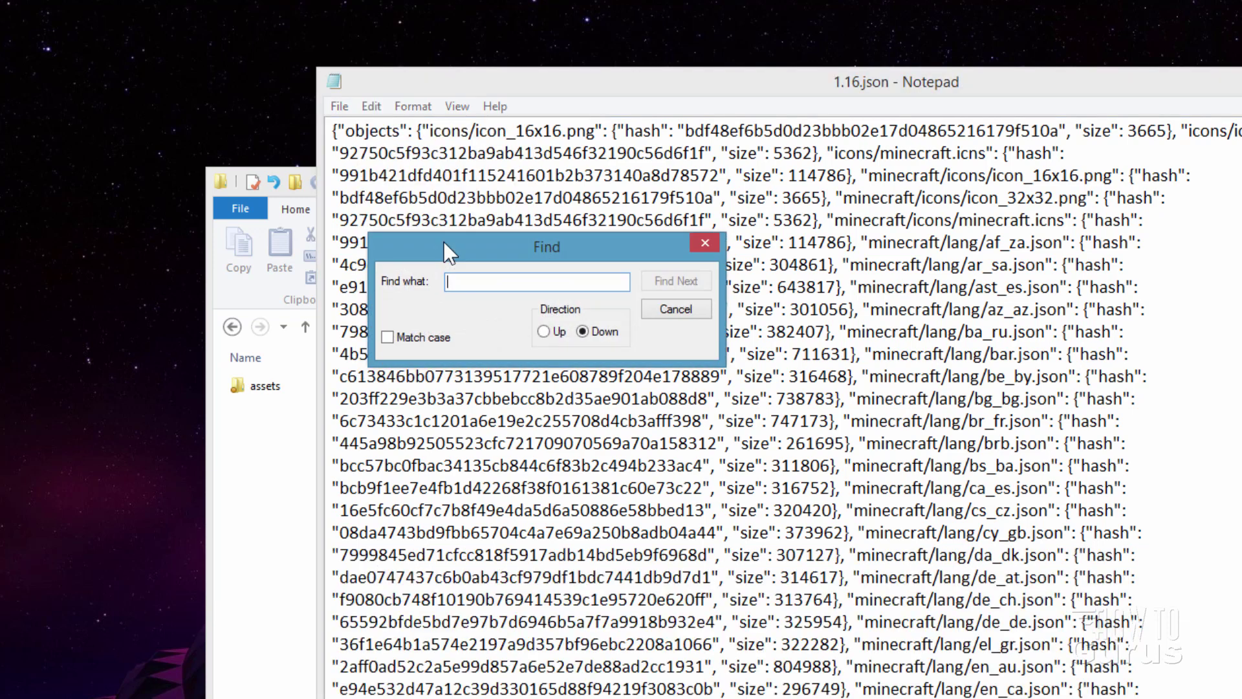
text(chest)
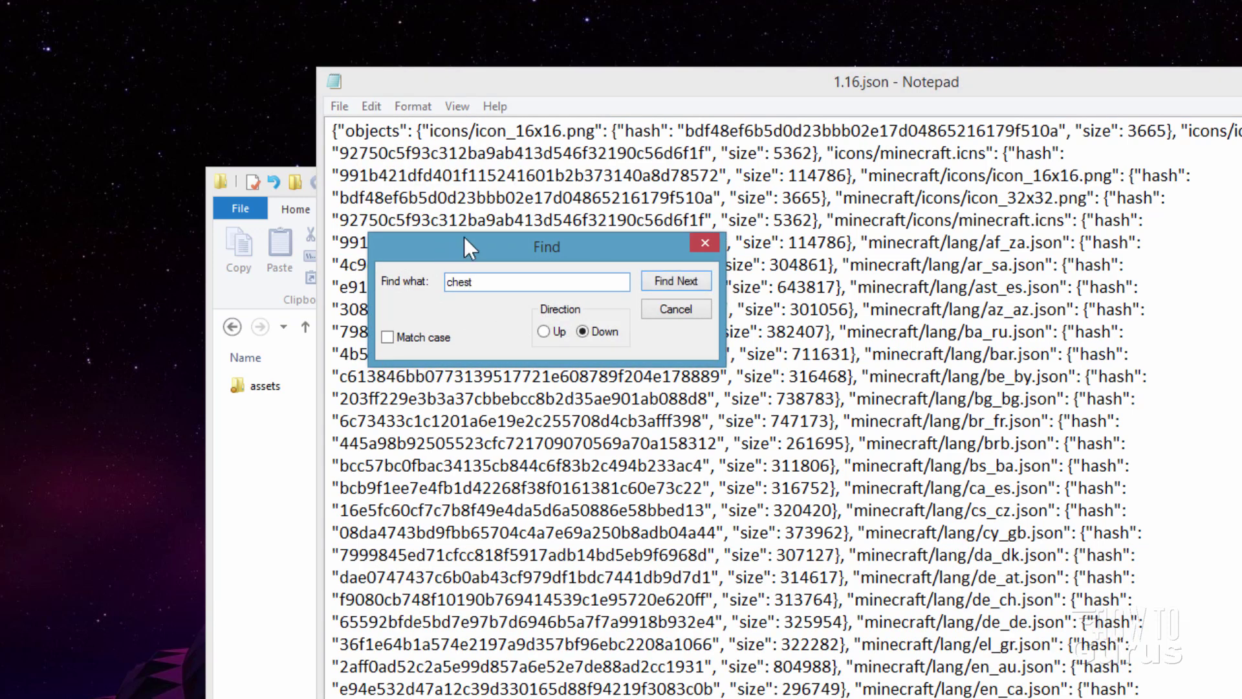
click(672, 283)
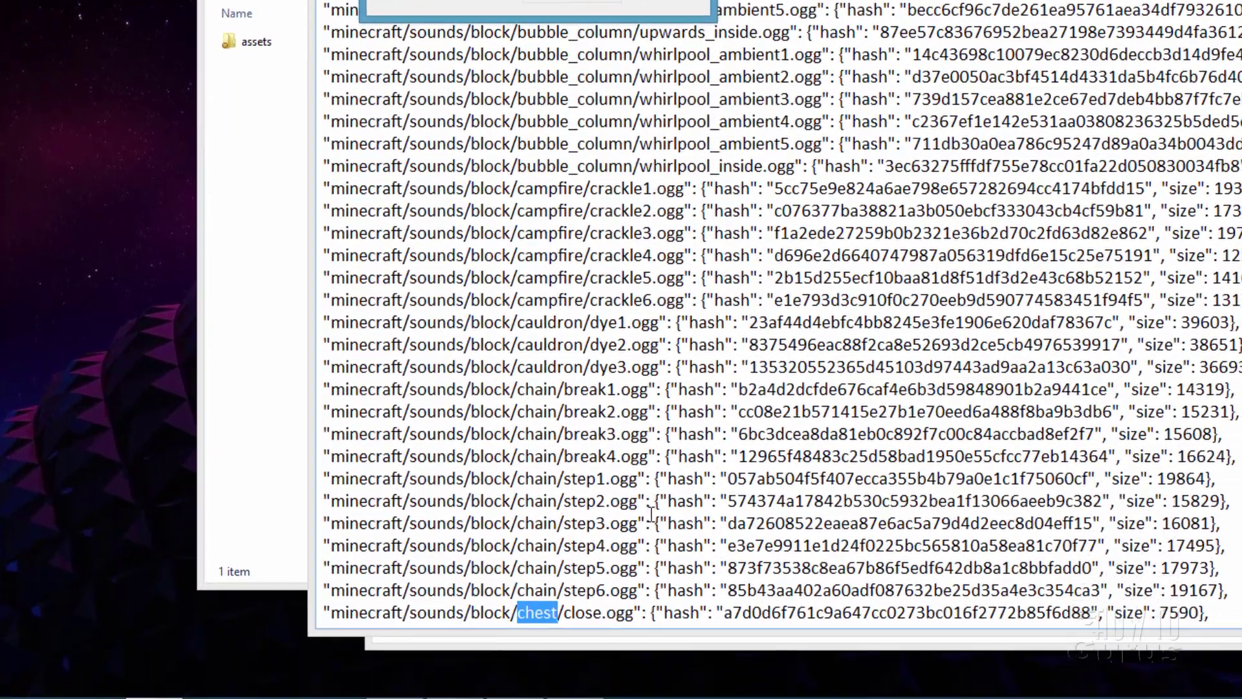
key(Escape)
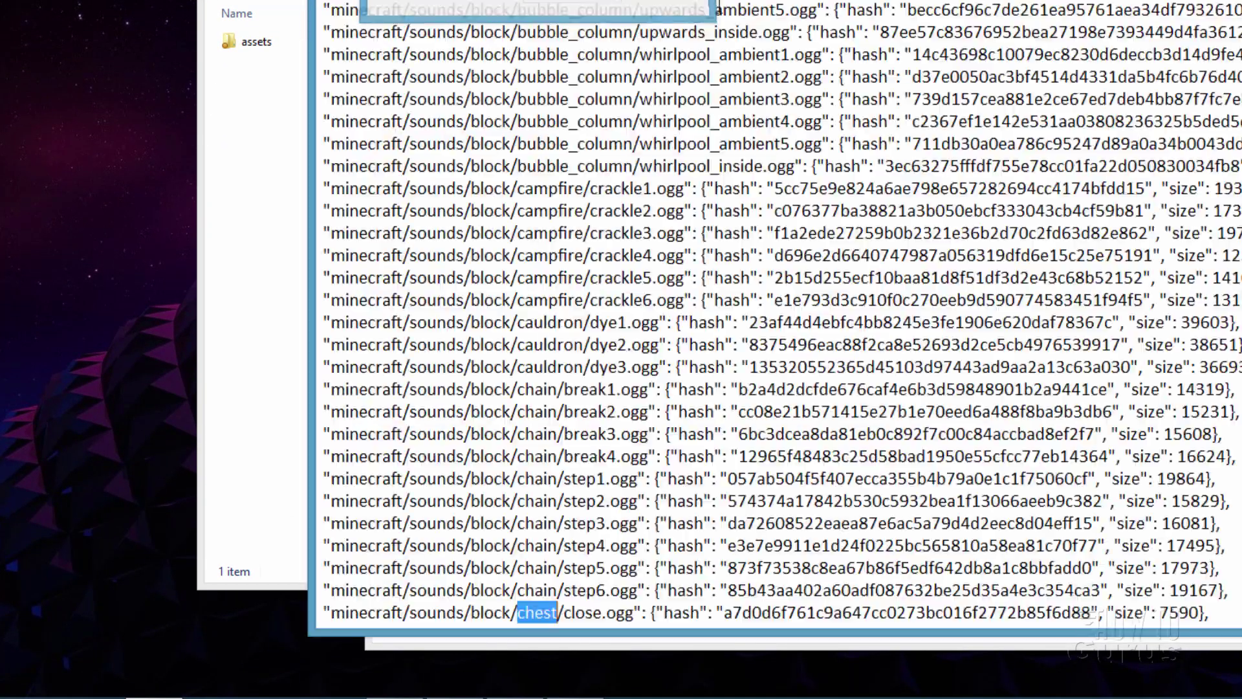
Step: Pick out the minecraft/sounds/block/chest/open.ogg path, then bring the New Sounds 1.16 window forward
scroll(969, 382, down, 5)
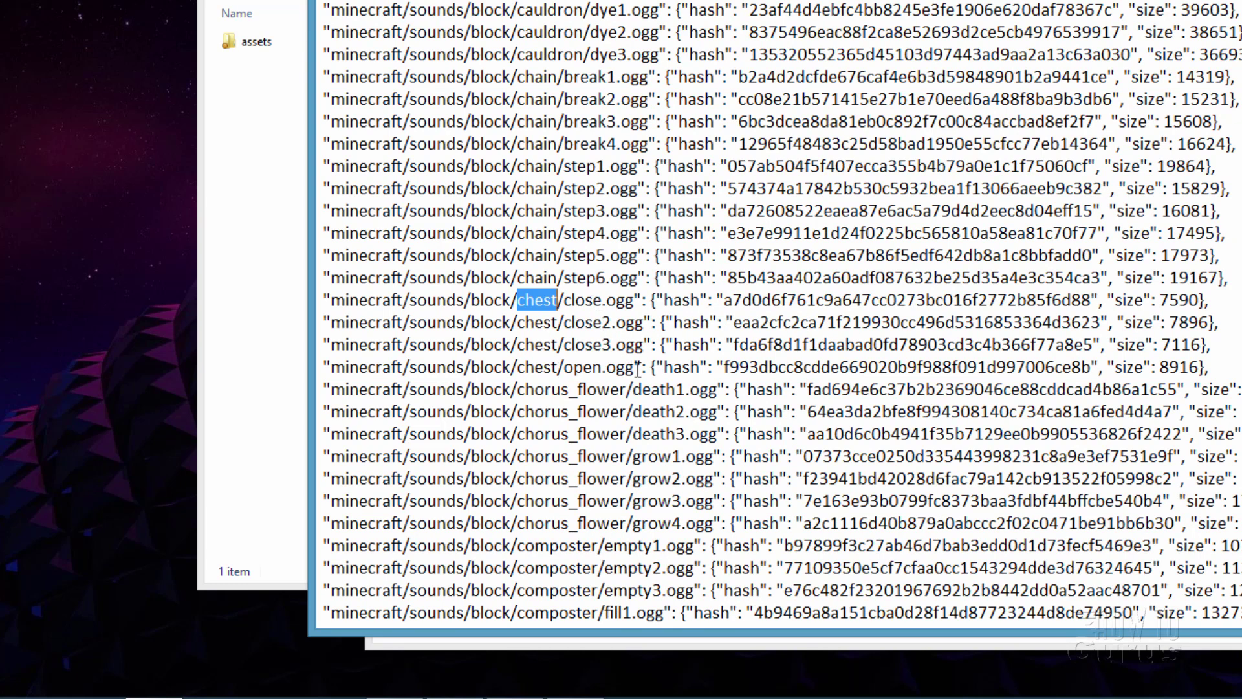
drag(639, 368, 334, 374)
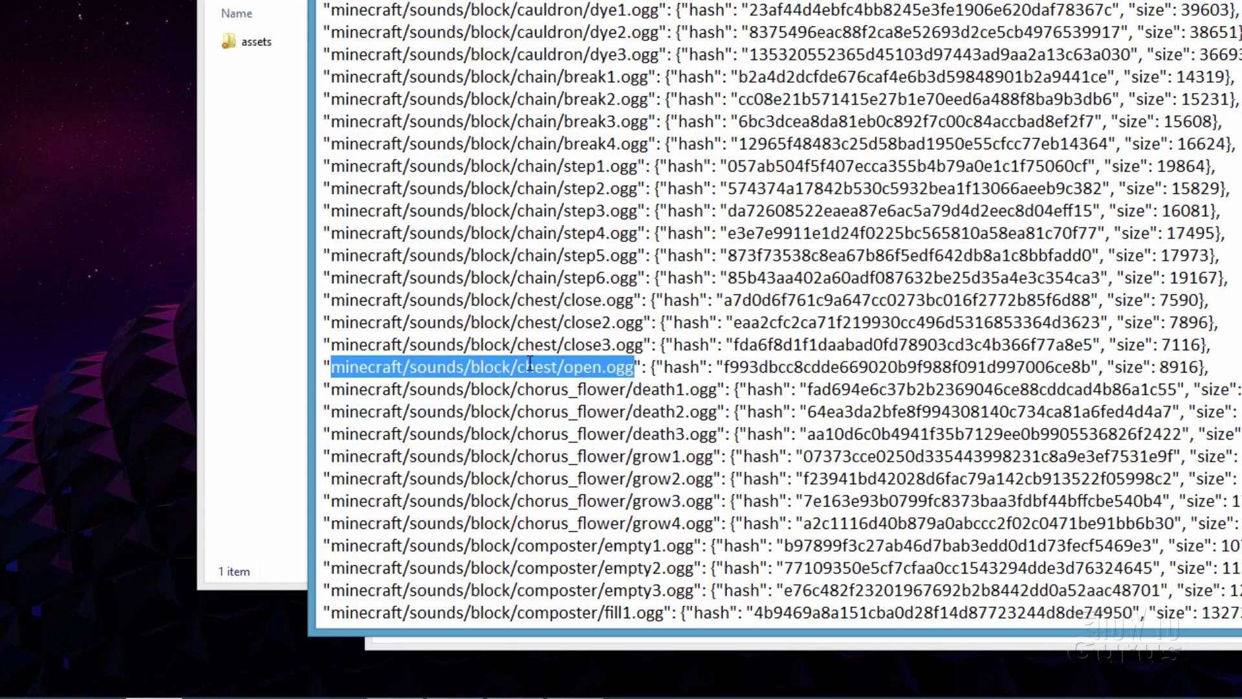
drag(563, 369, 337, 370)
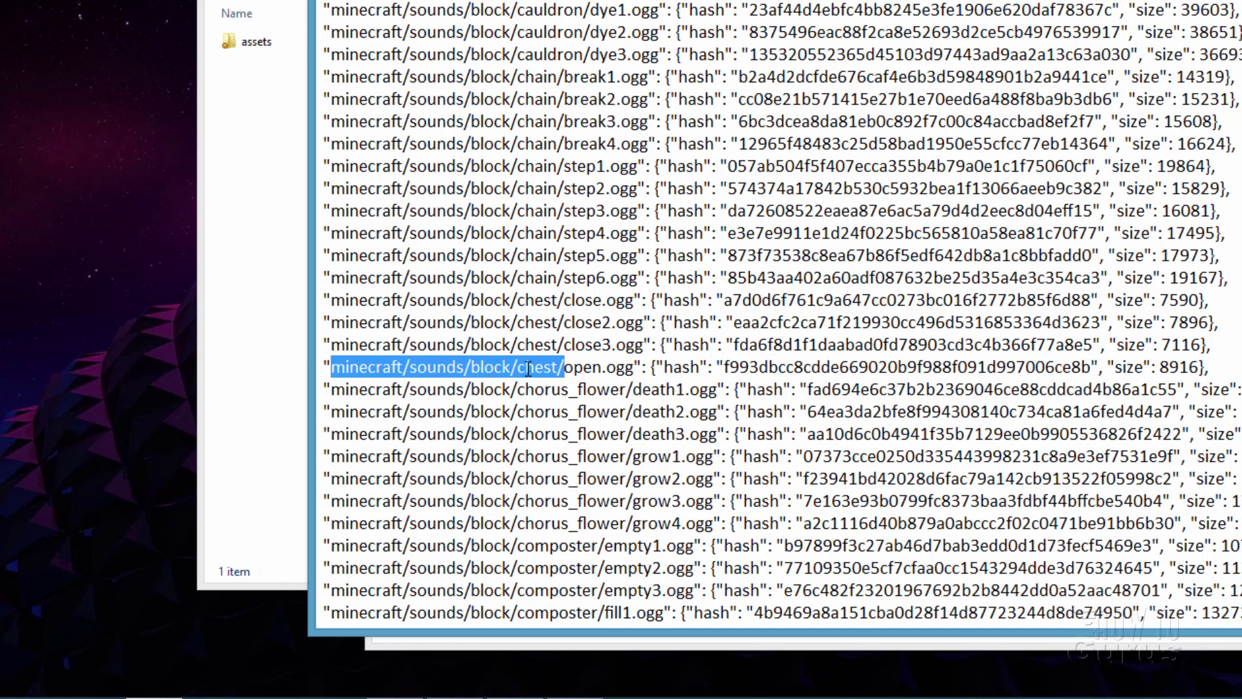
click(635, 369)
drag(637, 372, 591, 372)
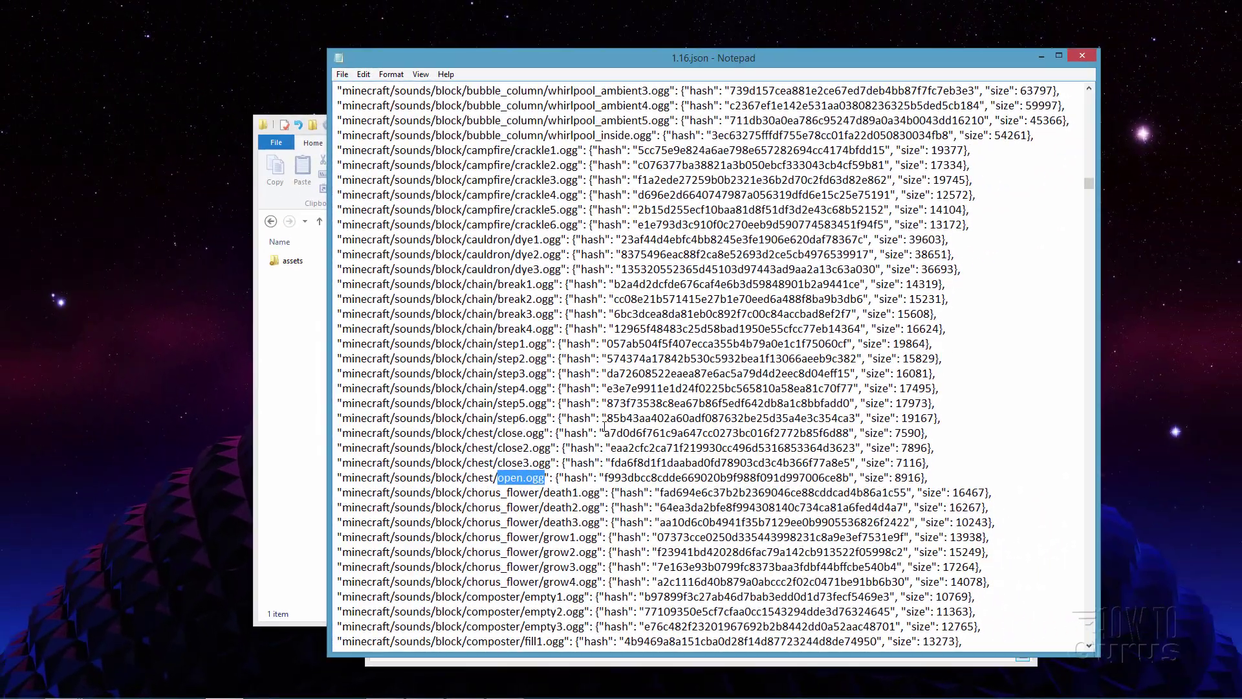
scroll(958, 209, down, 7)
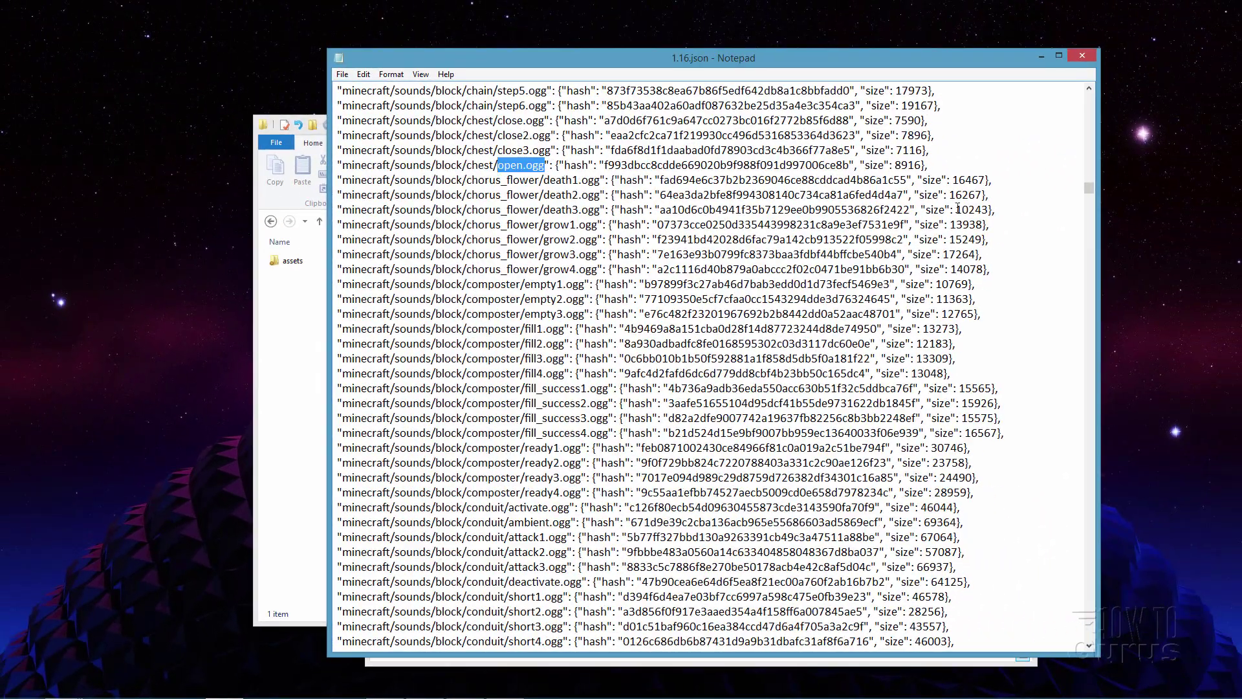
drag(1090, 190, 1090, 190)
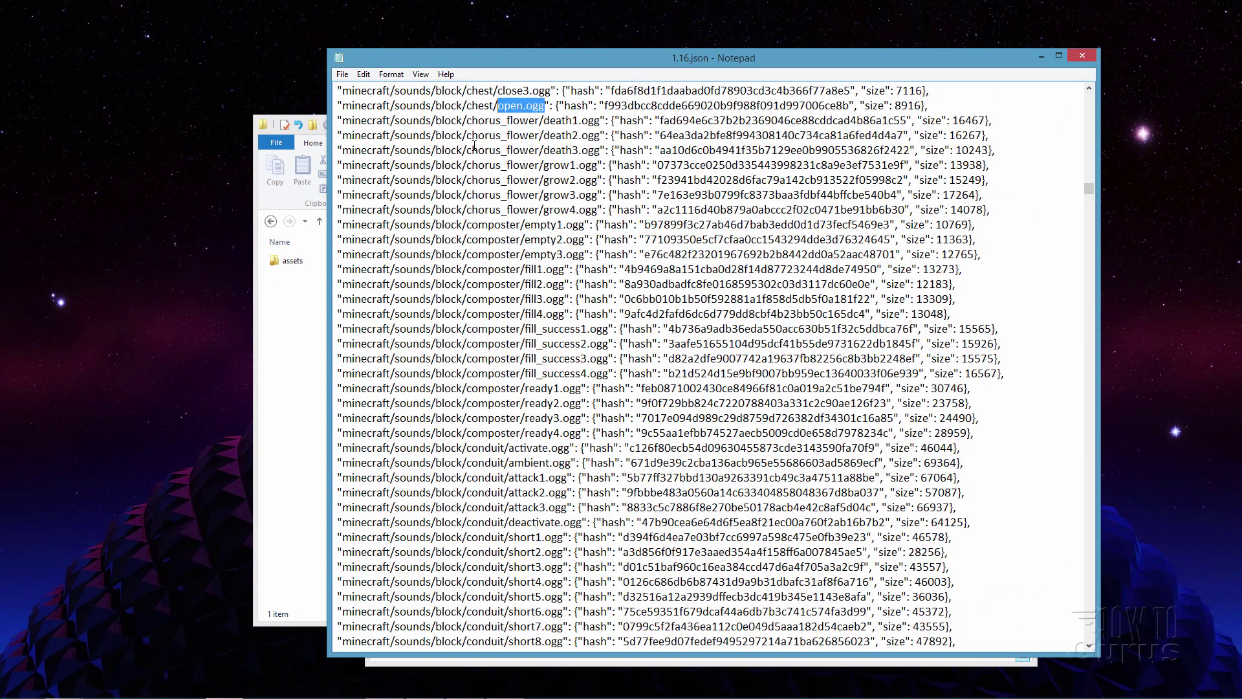
click(289, 352)
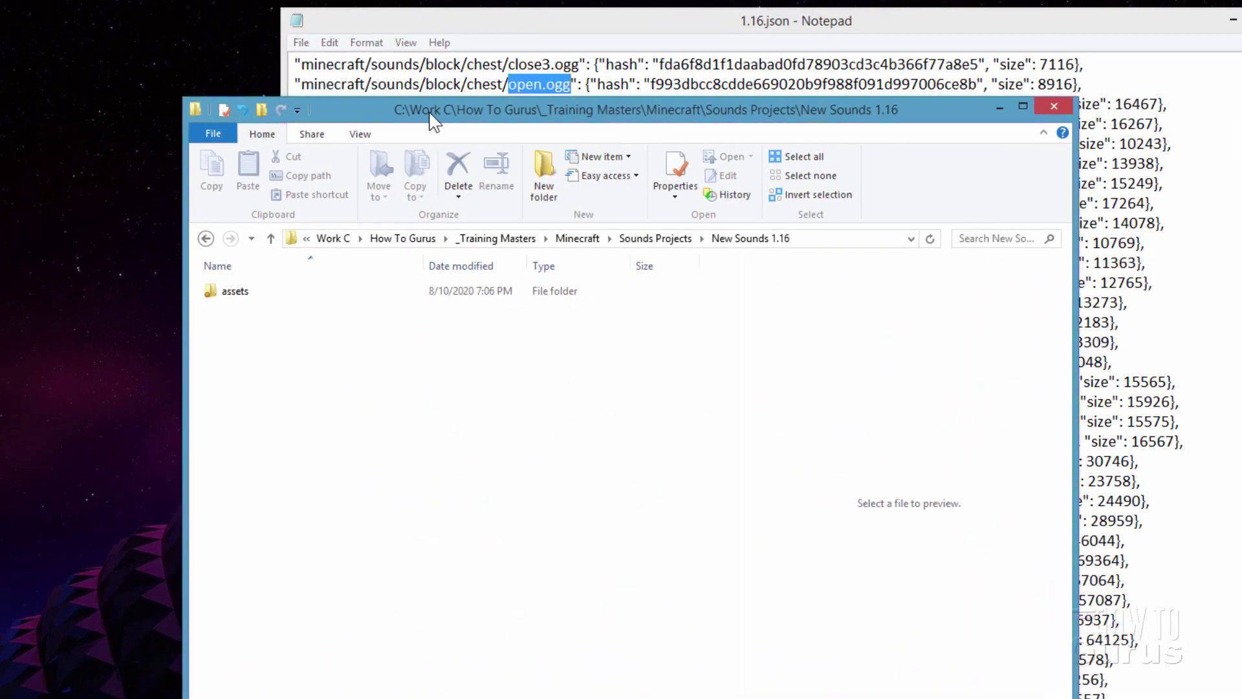
drag(440, 129, 431, 155)
Step: Inside assets, create a minecraft folder and a sounds folder within it
drag(511, 129, 506, 74)
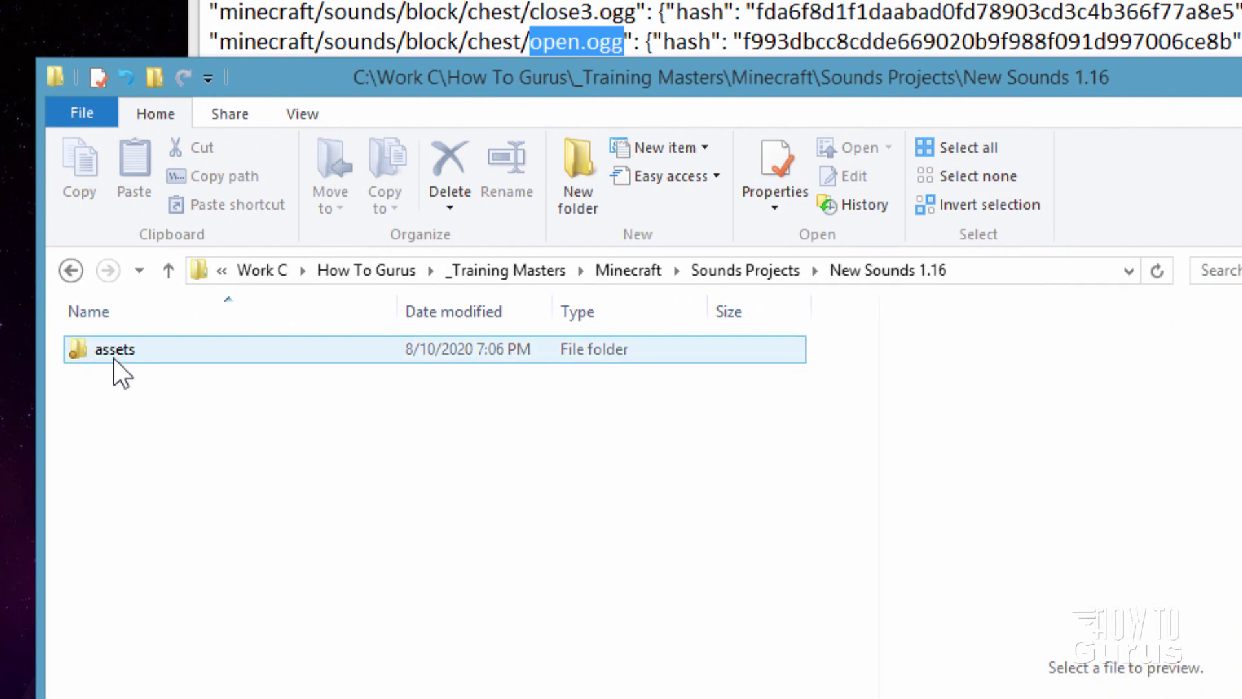
double_click(95, 347)
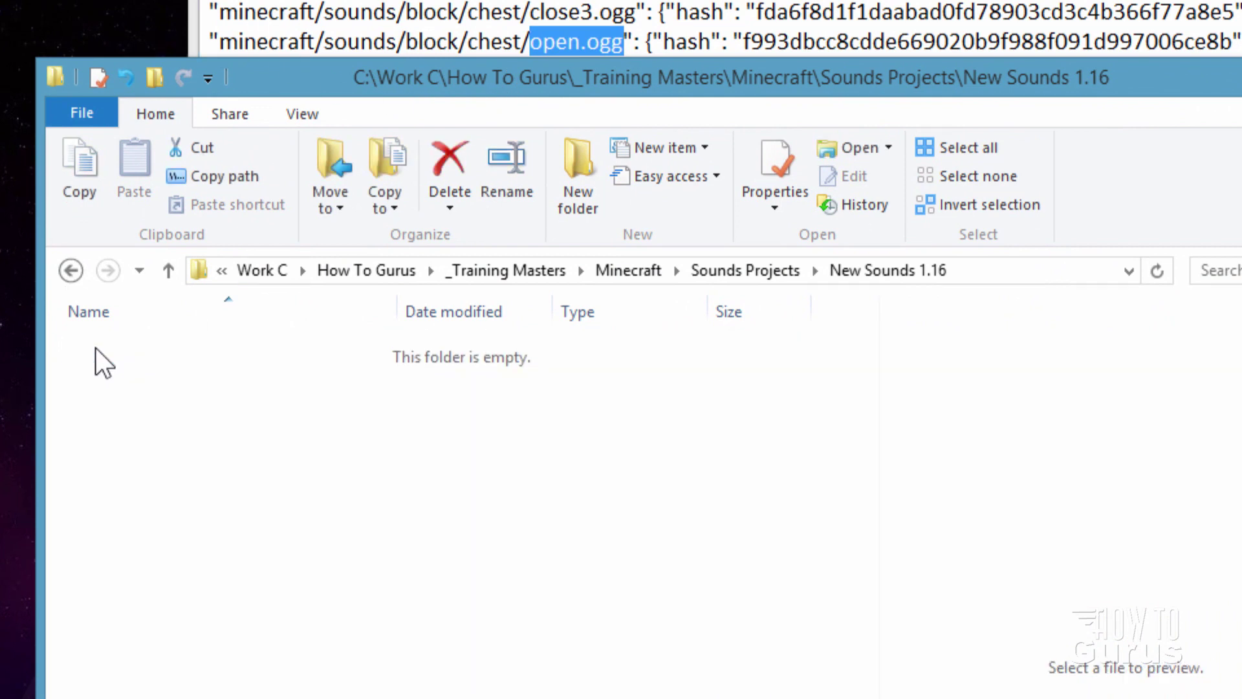
click(577, 194)
text(minecraft)
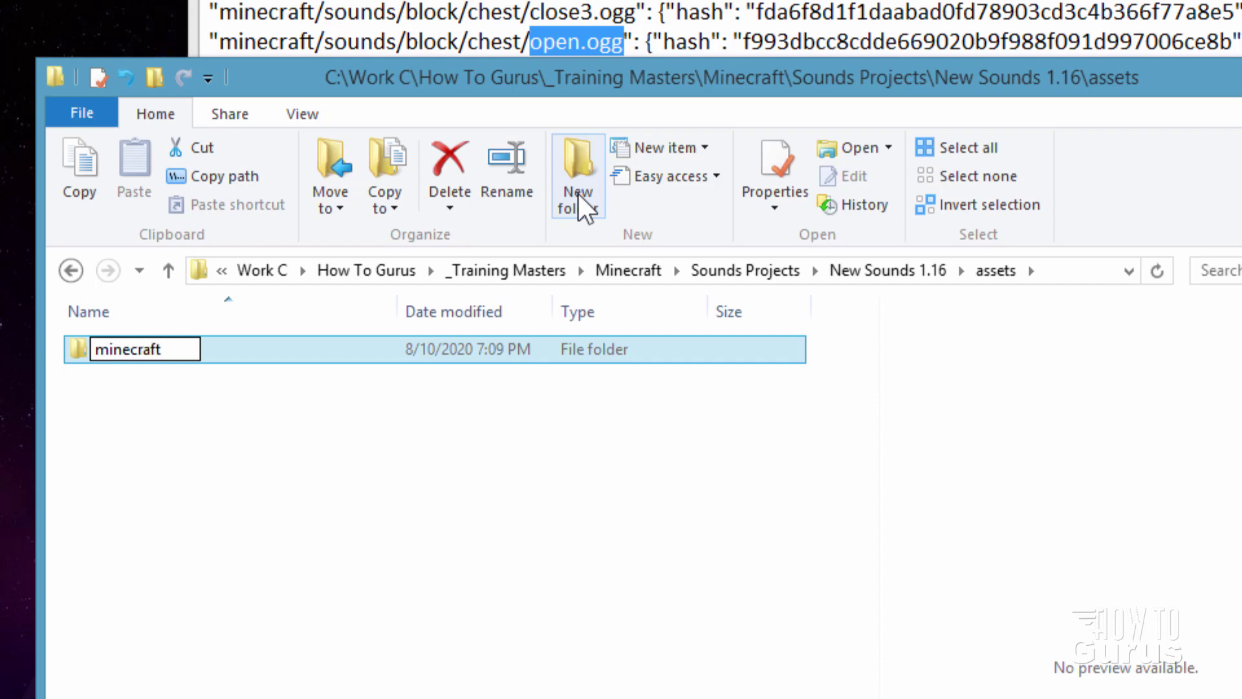
key(Return)
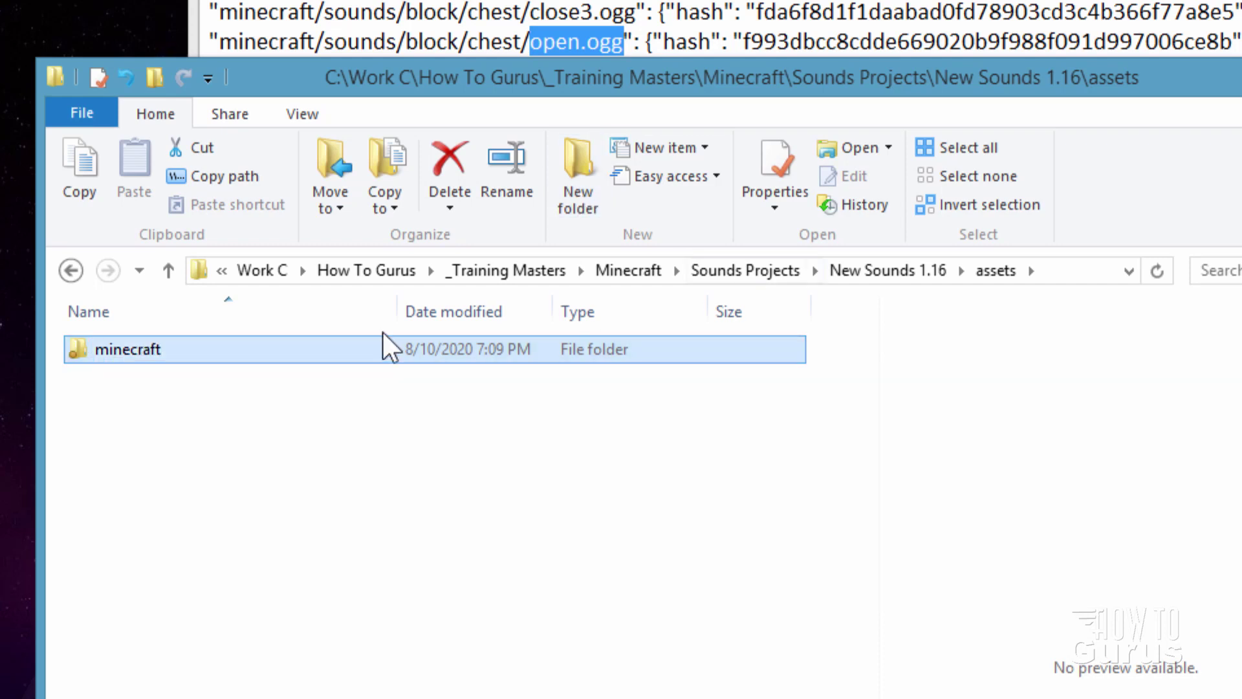
double_click(86, 357)
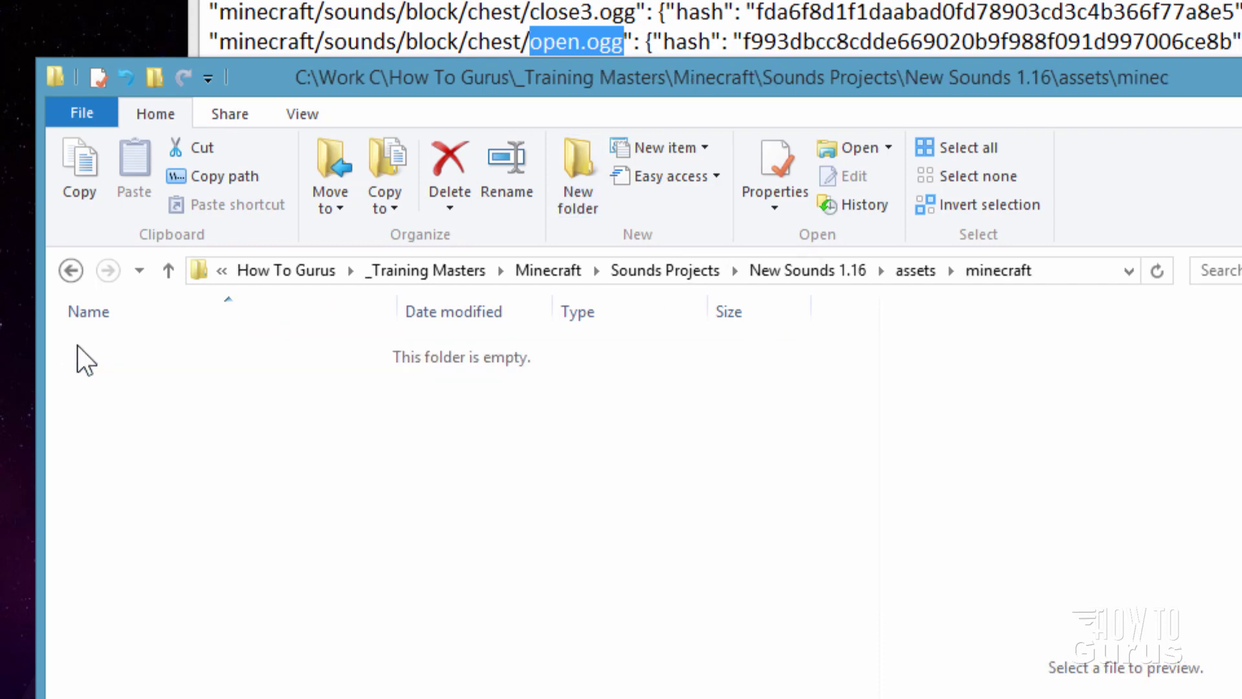
click(572, 212)
text(so)
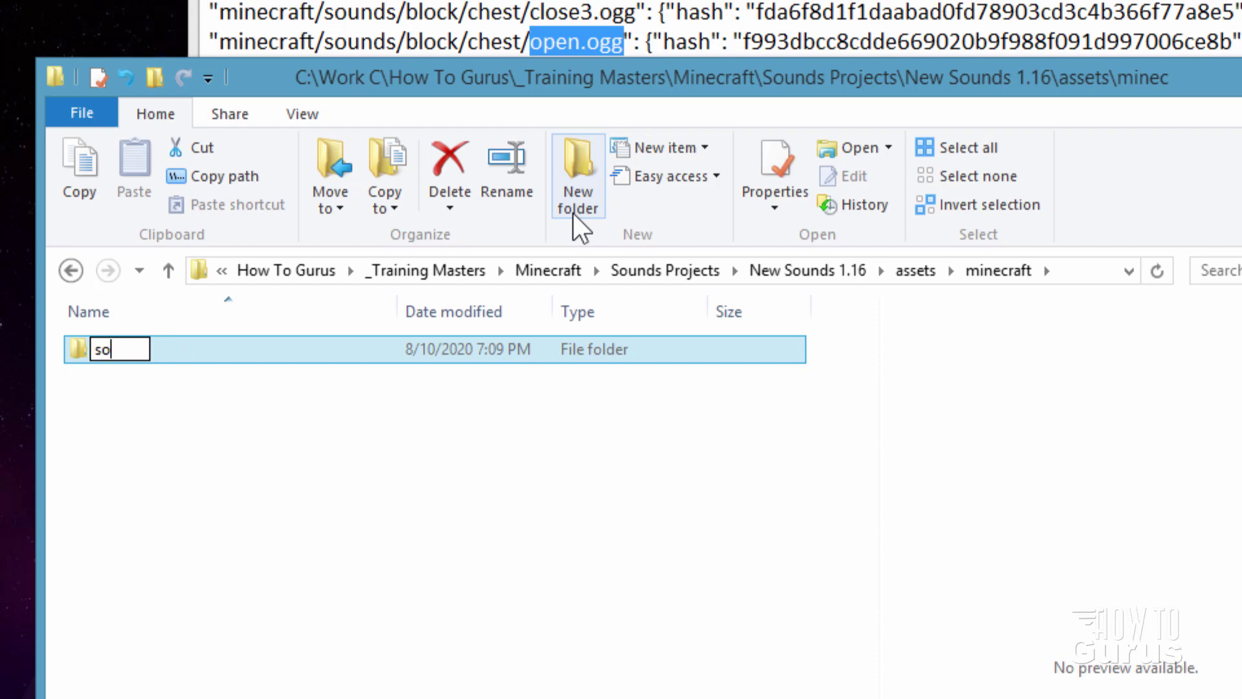
text(unds)
key(Return)
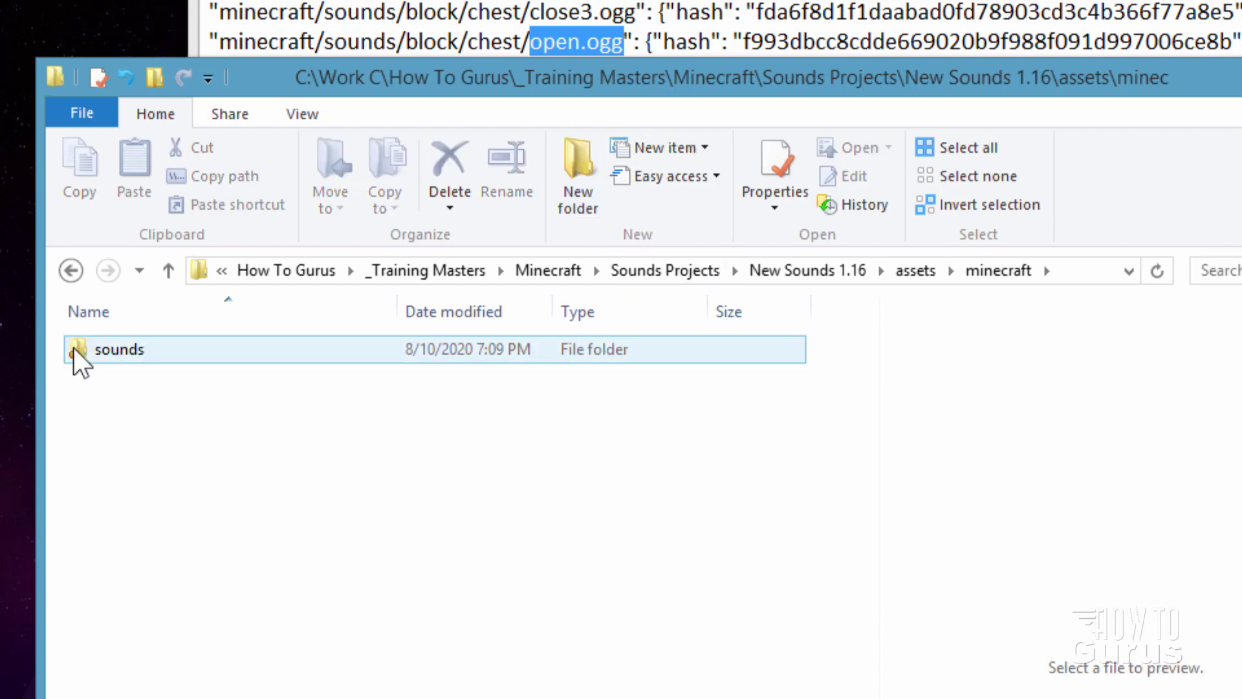
Step: Inside sounds, create a block folder, then a chest folder within it, and open chest
double_click(73, 349)
click(581, 202)
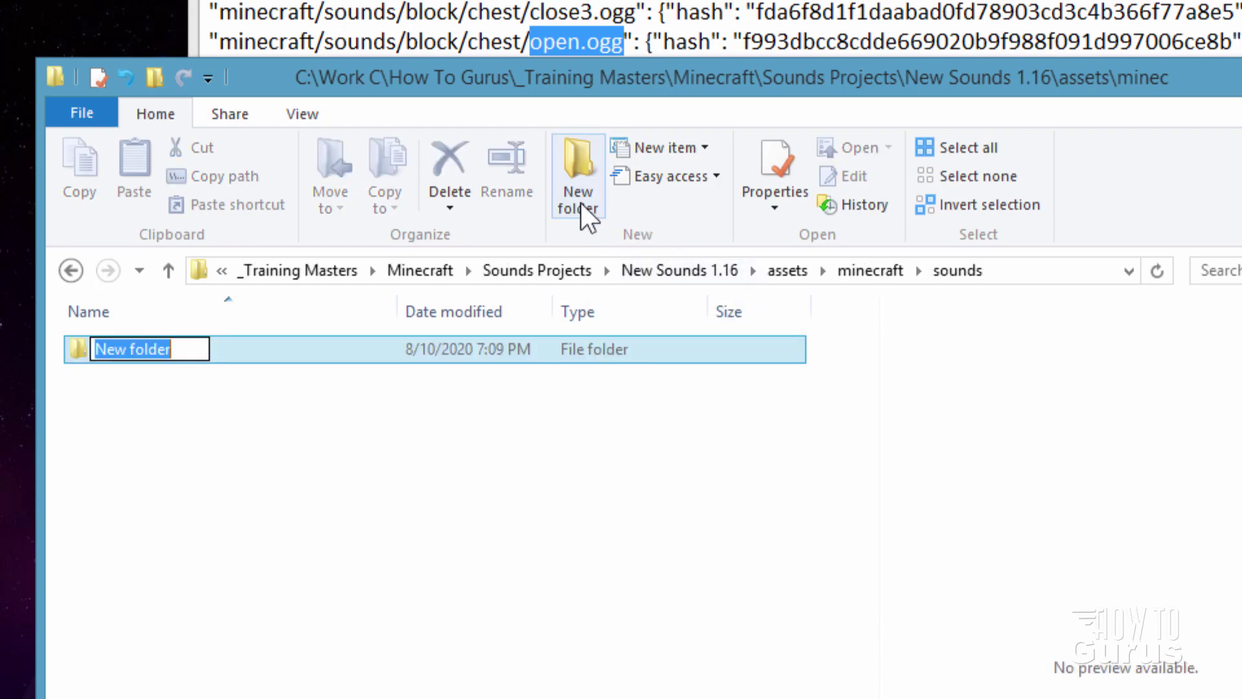
text(block)
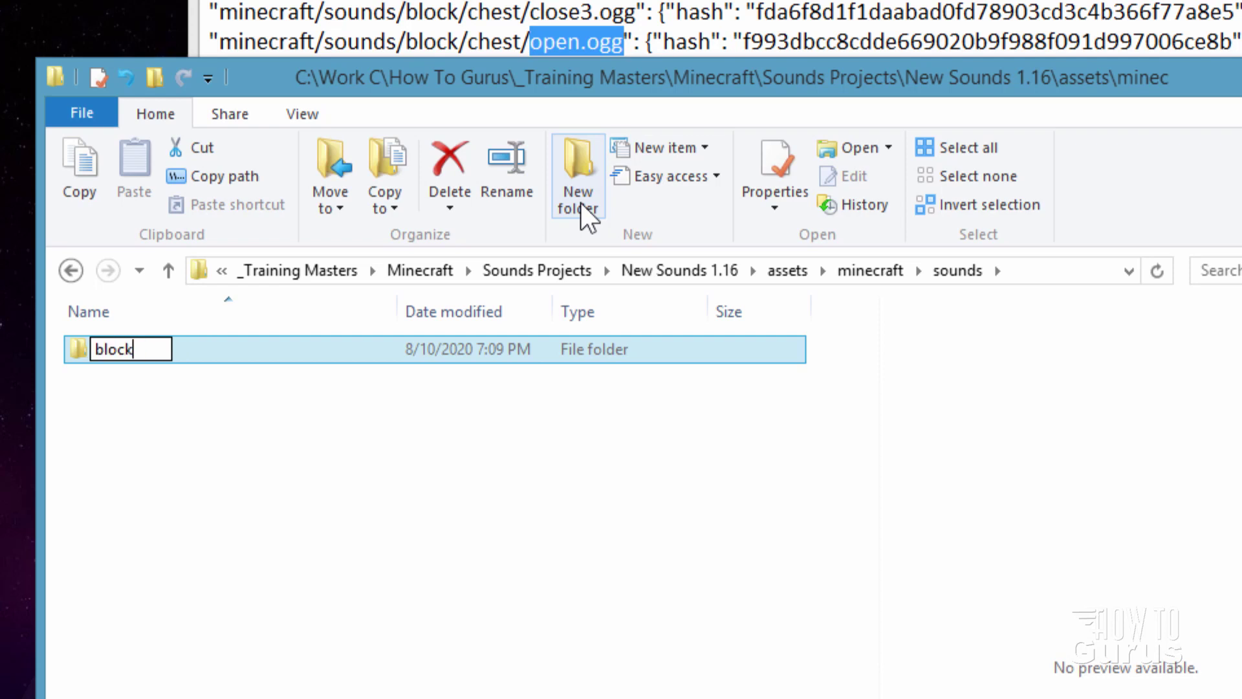
click(278, 427)
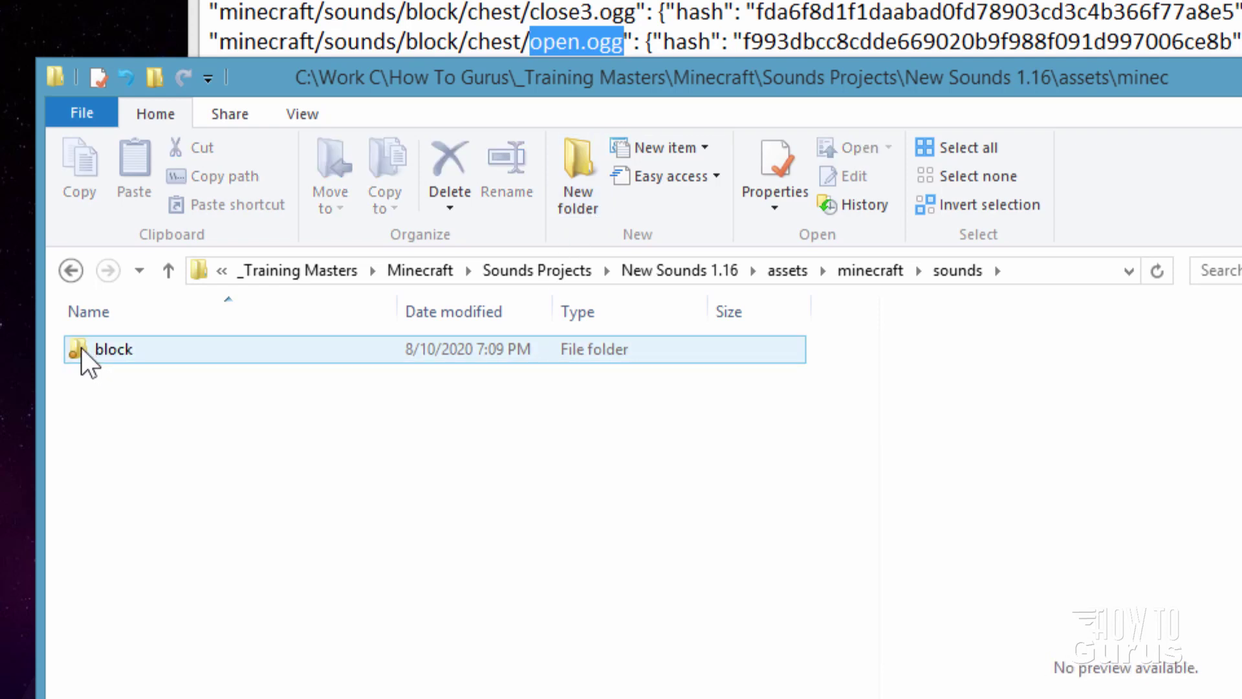
double_click(80, 350)
click(578, 194)
text(ch)
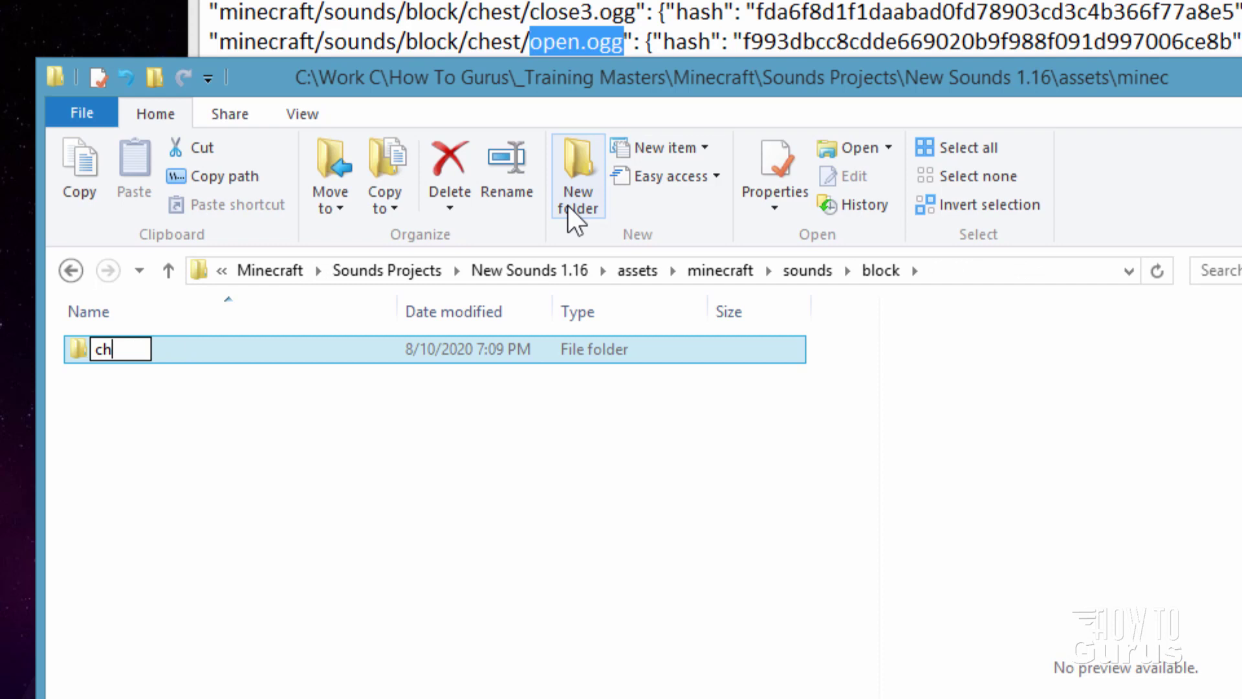
text(est)
double_click(76, 349)
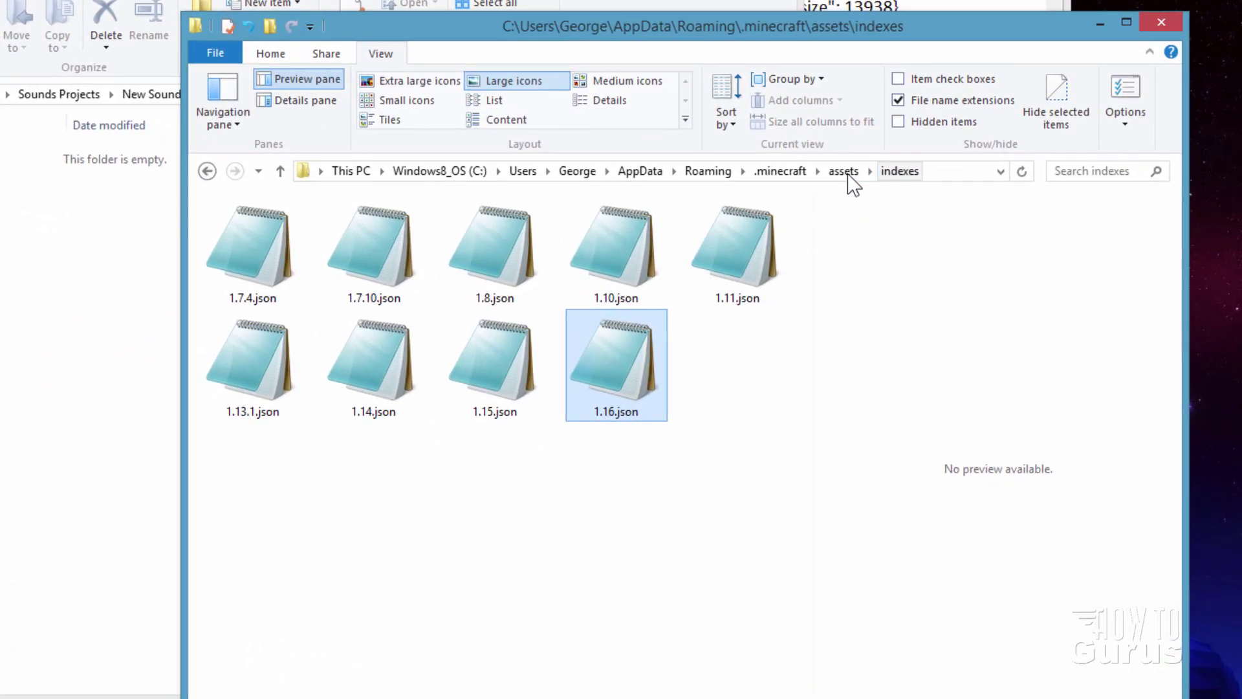
Step: Go from .minecraft into versions\1.16.1, which holds 1.16.1.jar and 1.16.1.json
click(783, 171)
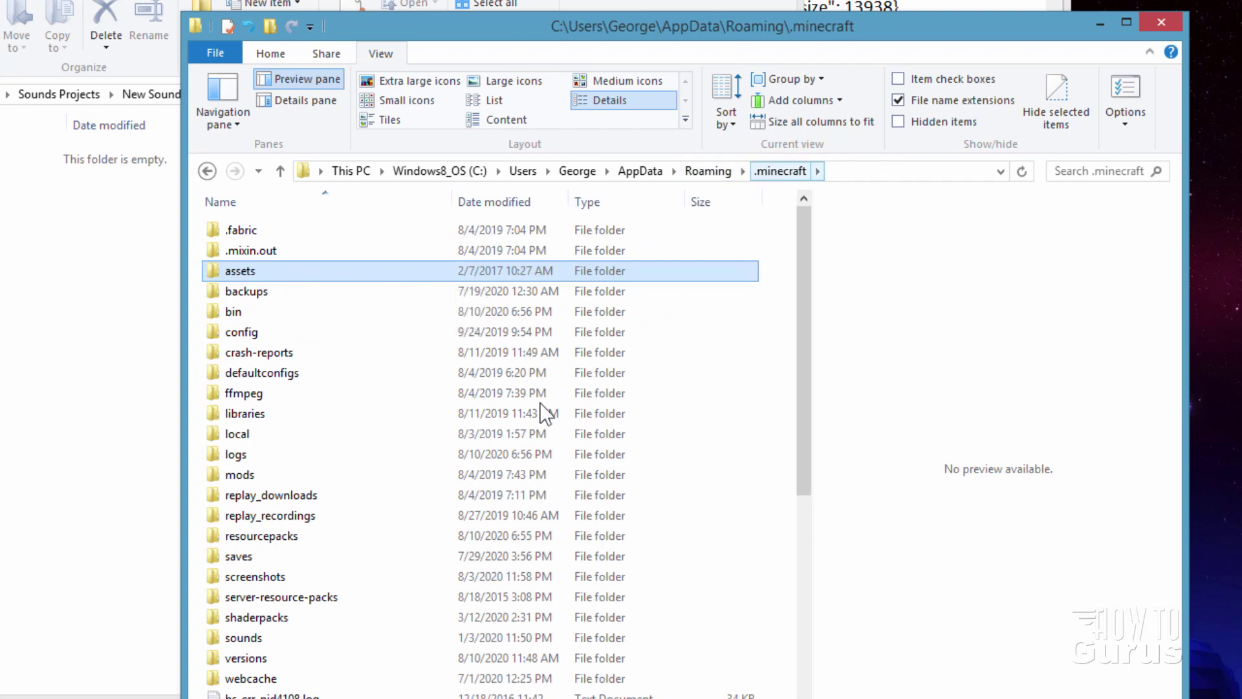
click(211, 659)
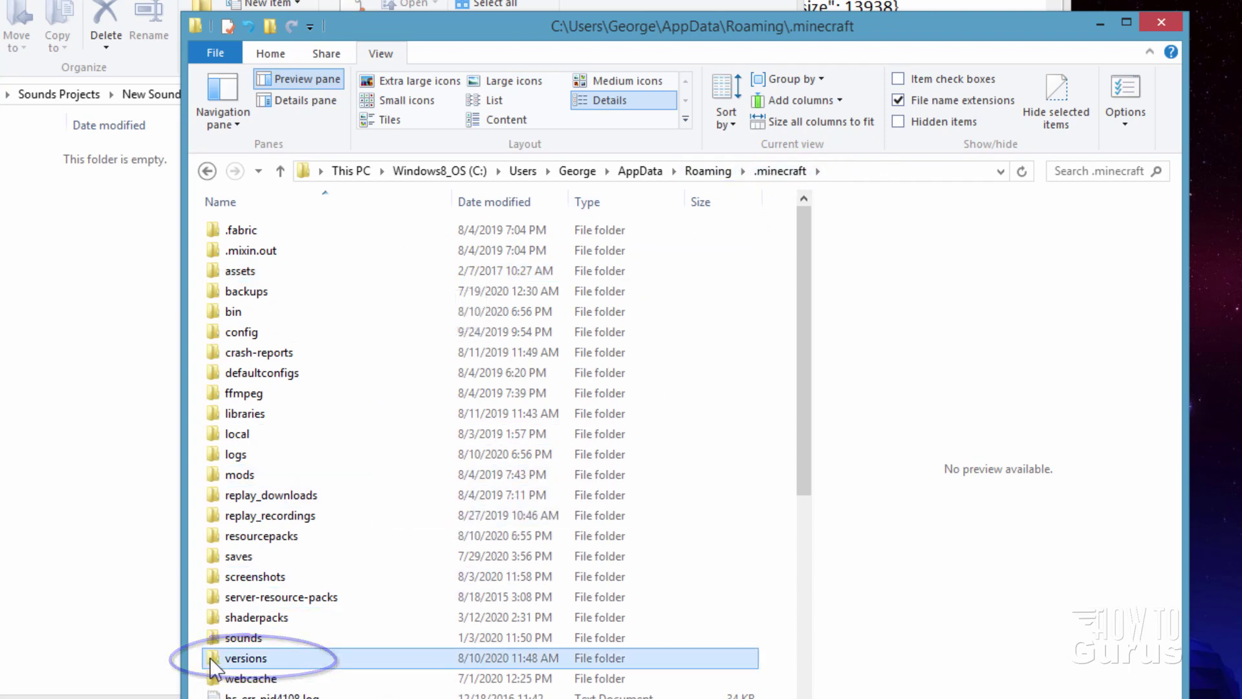
double_click(212, 660)
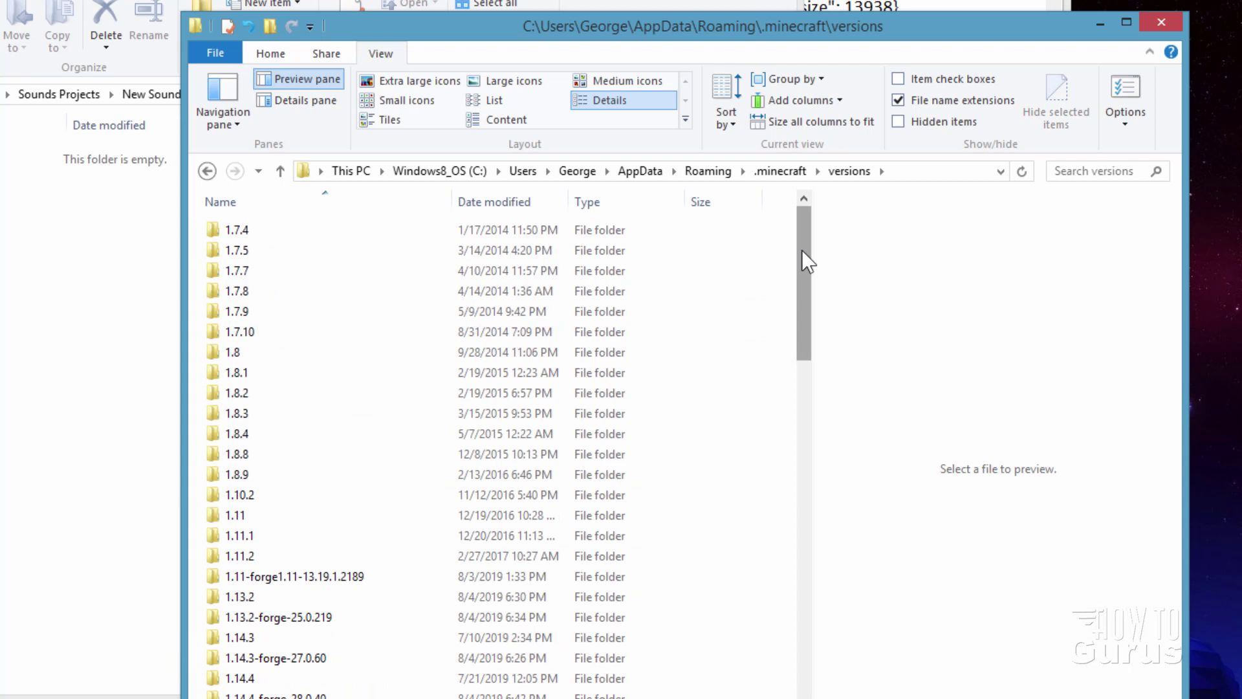
drag(807, 261, 824, 479)
click(246, 320)
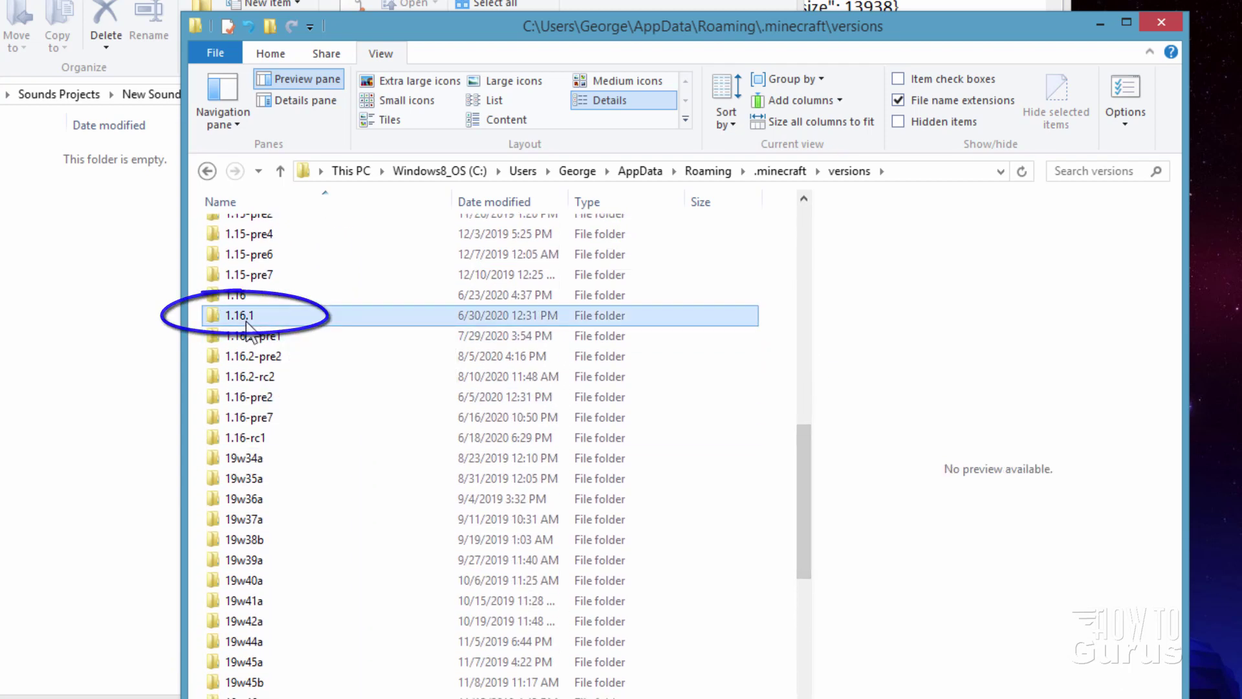
mouse_move(272, 322)
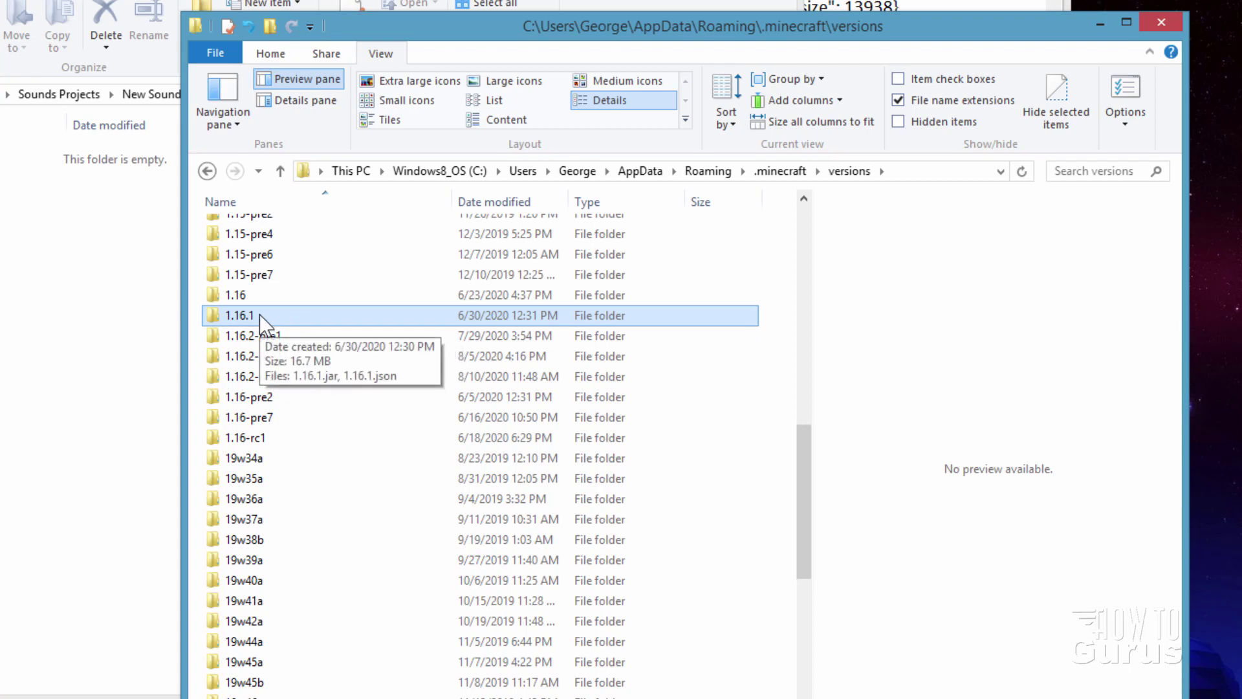
double_click(220, 322)
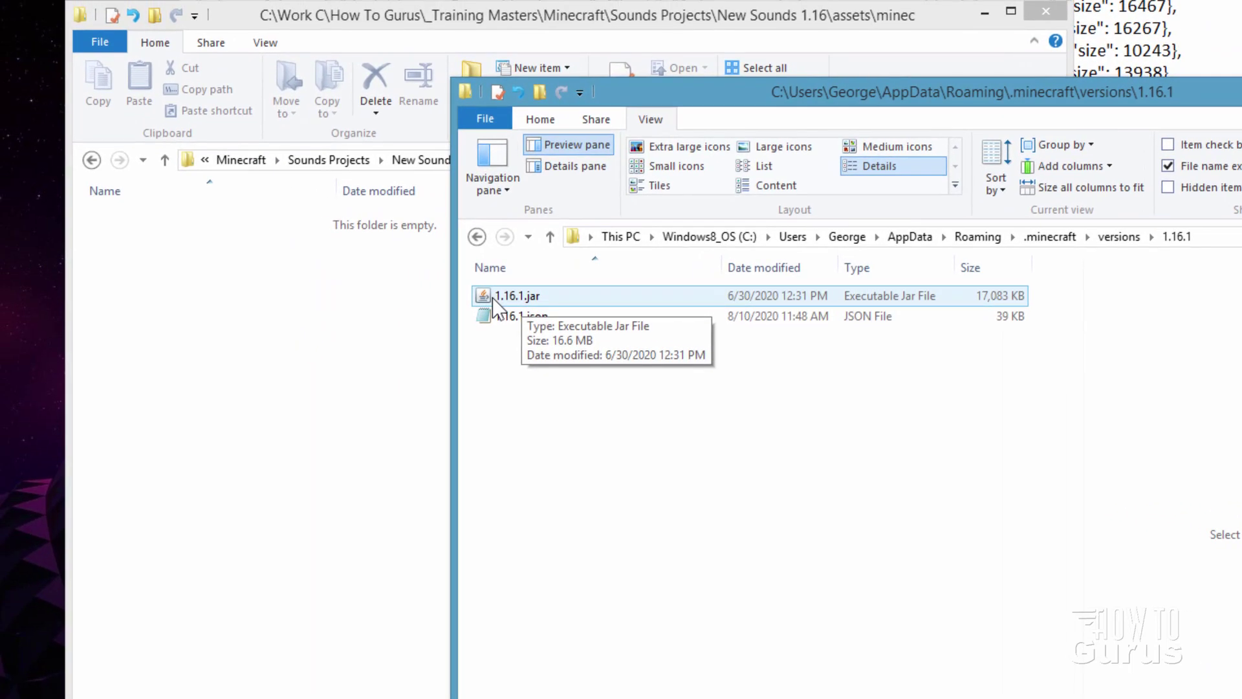
Step: Copy 1.16.1.jar from versions\1.16.1 into the New Sounds 1.16 folder
click(625, 23)
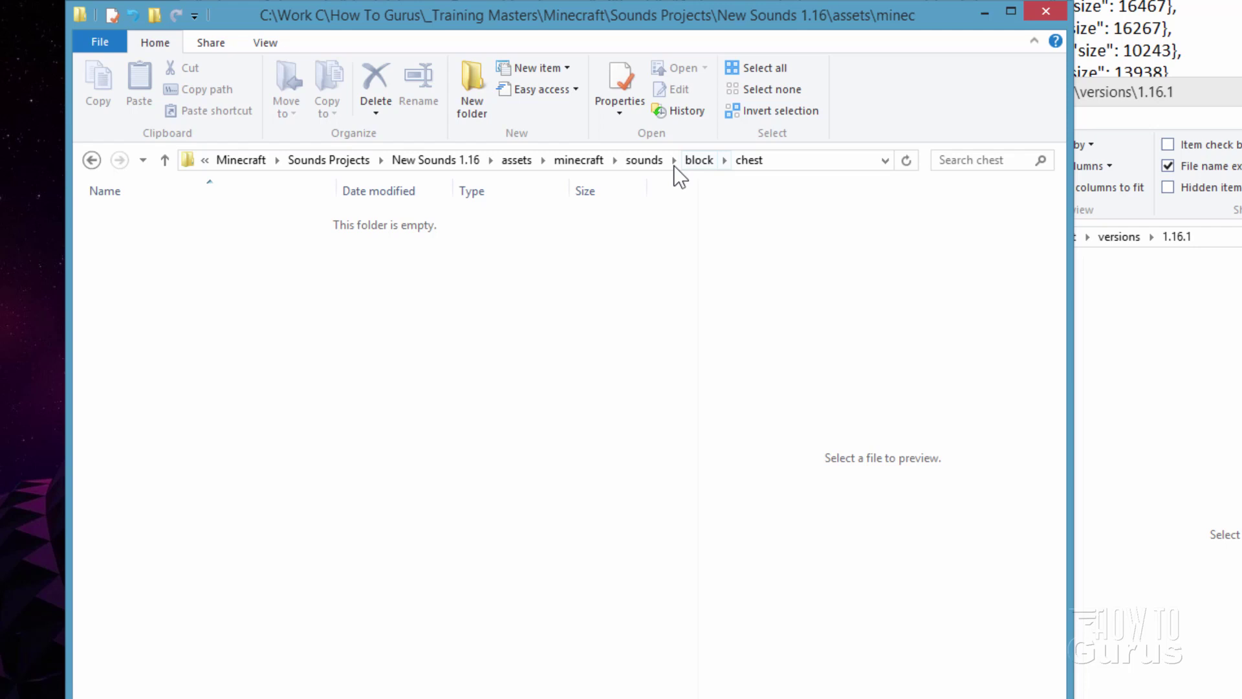
click(435, 160)
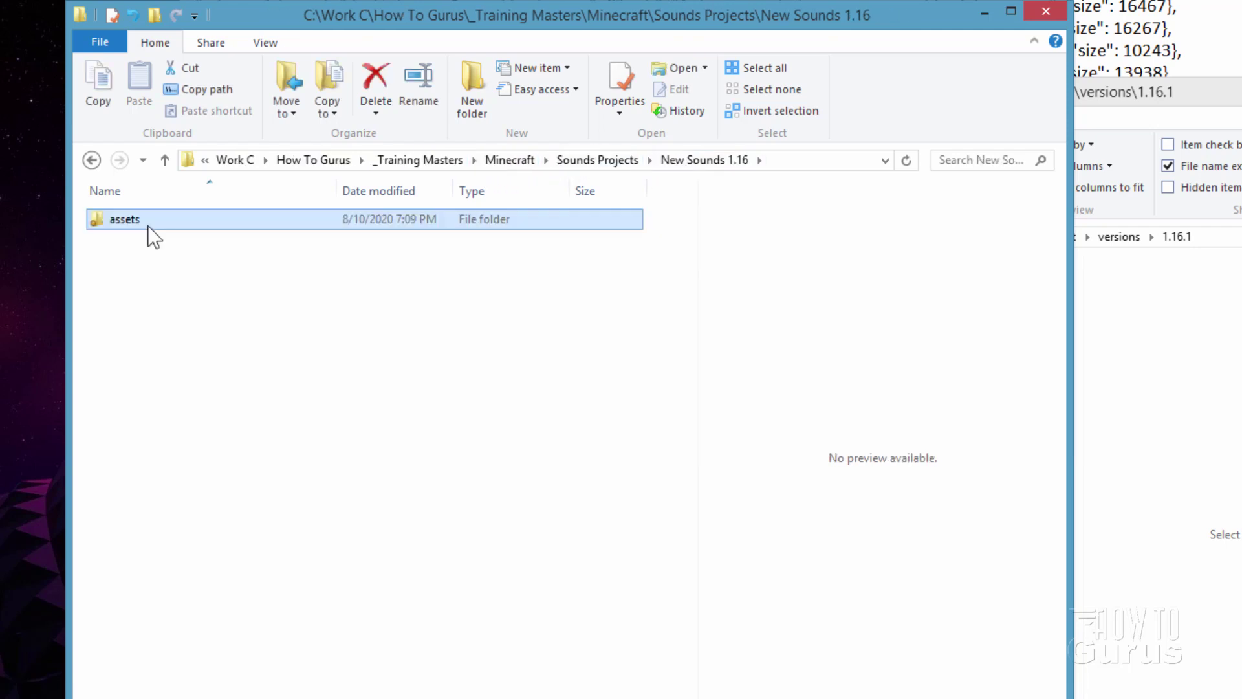
click(1174, 275)
click(487, 295)
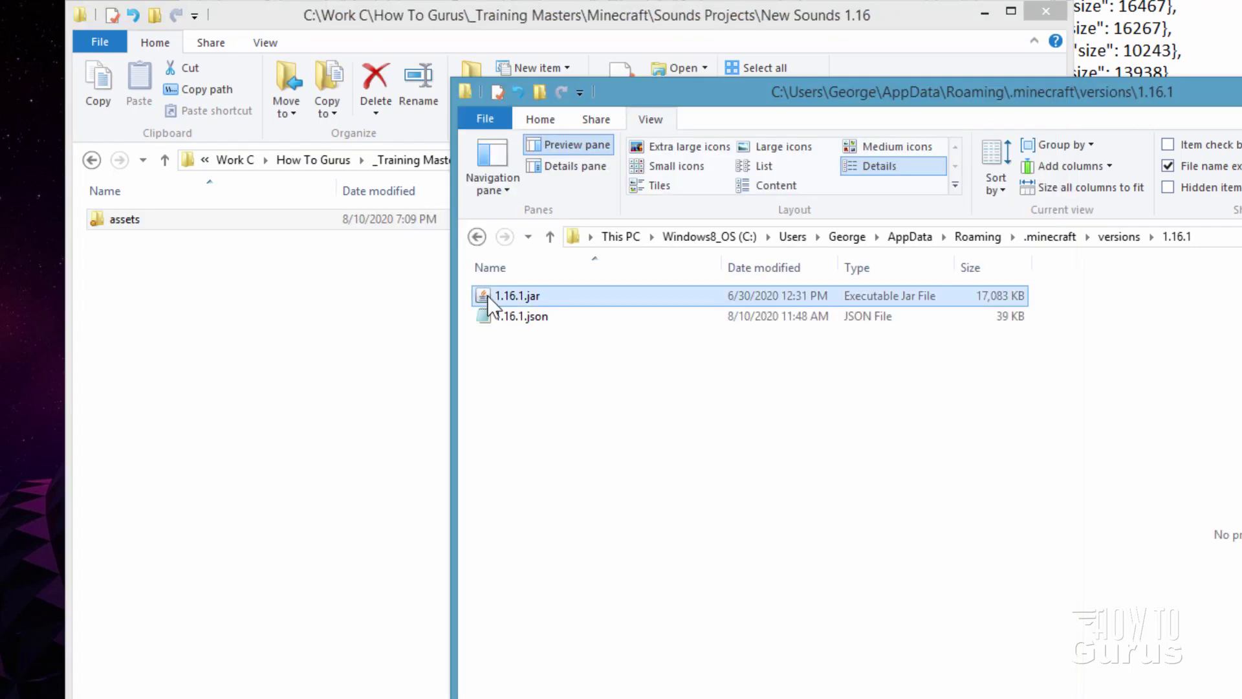
drag(487, 295, 233, 363)
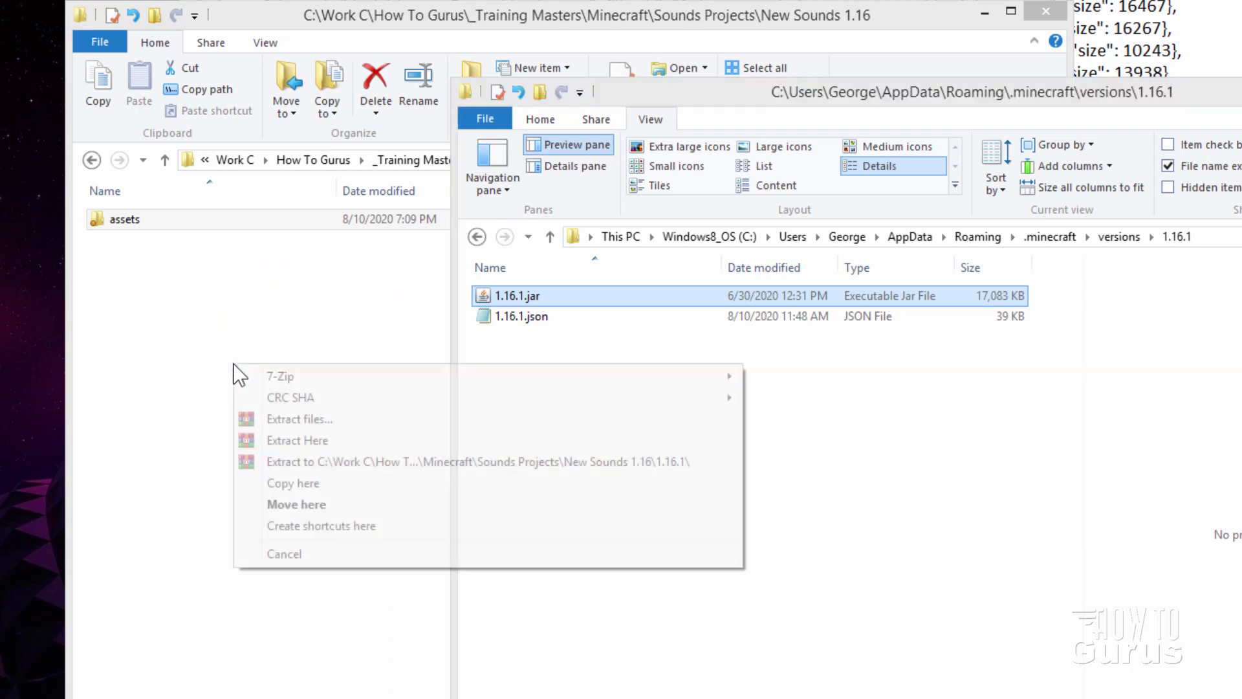
click(294, 483)
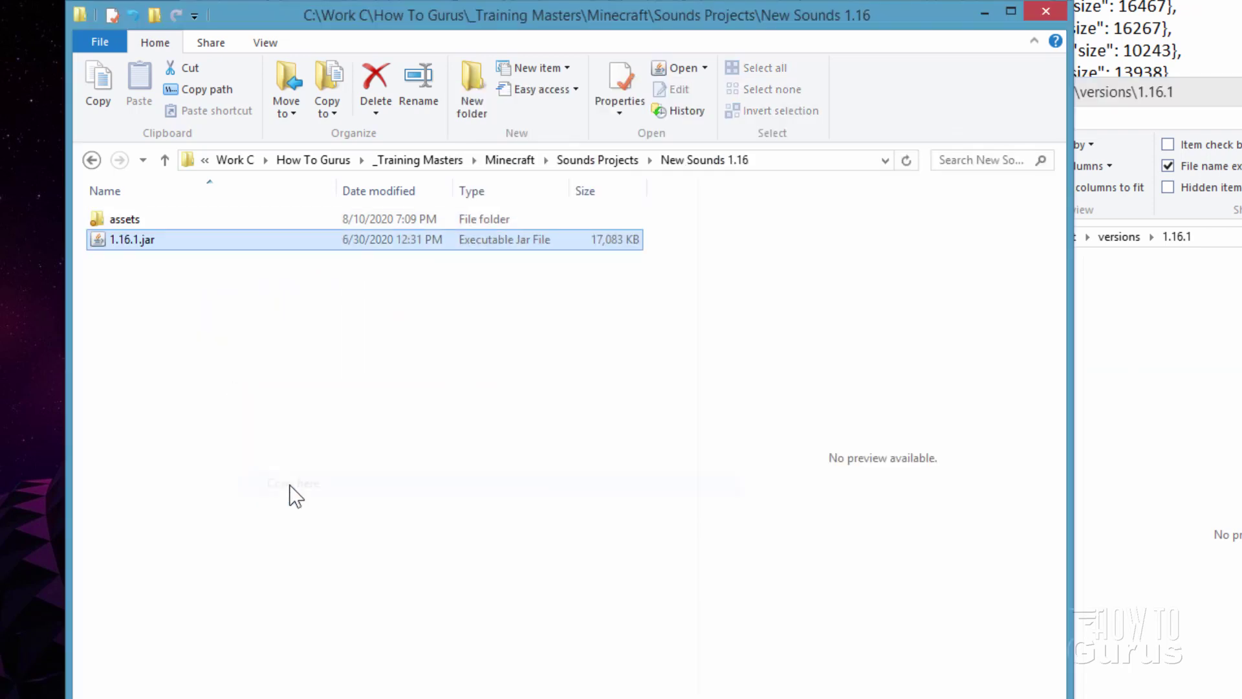
click(1219, 94)
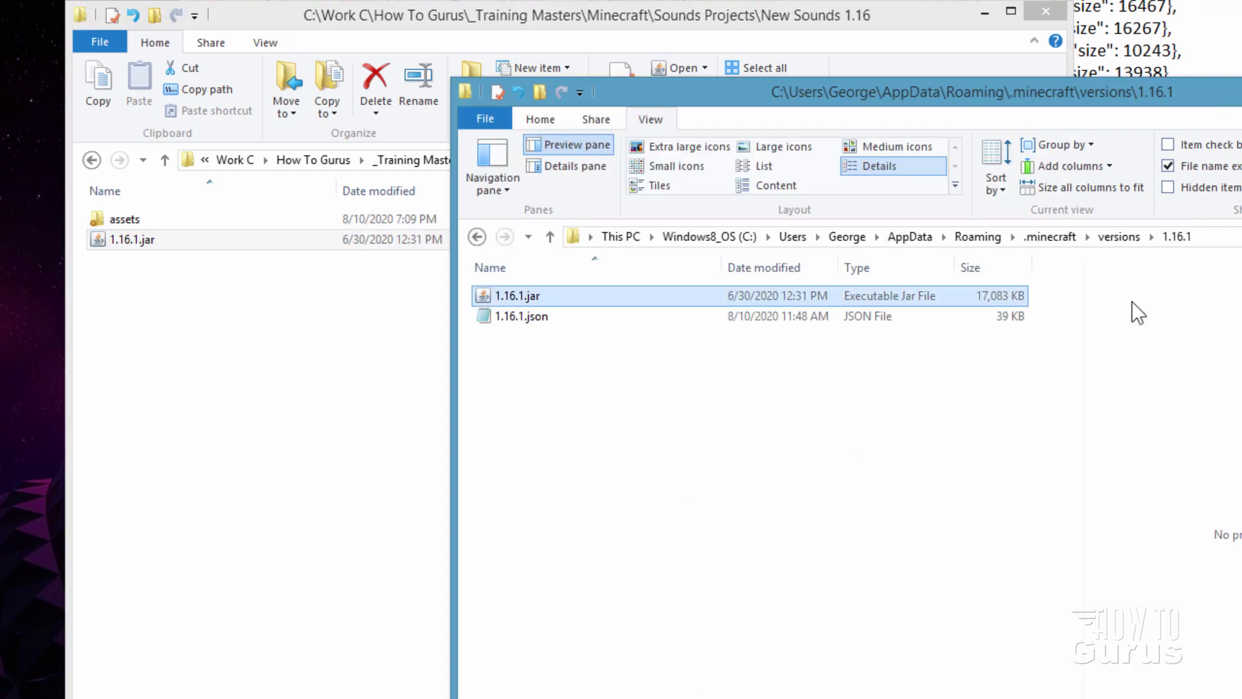
Step: Close the version window and rename the copied jar to 1.16.1.zip, accepting the extension change
mouse_move(773, 340)
mouse_down()
mouse_move(1179, 176)
mouse_move(1092, 204)
mouse_up()
key(alt+F4)
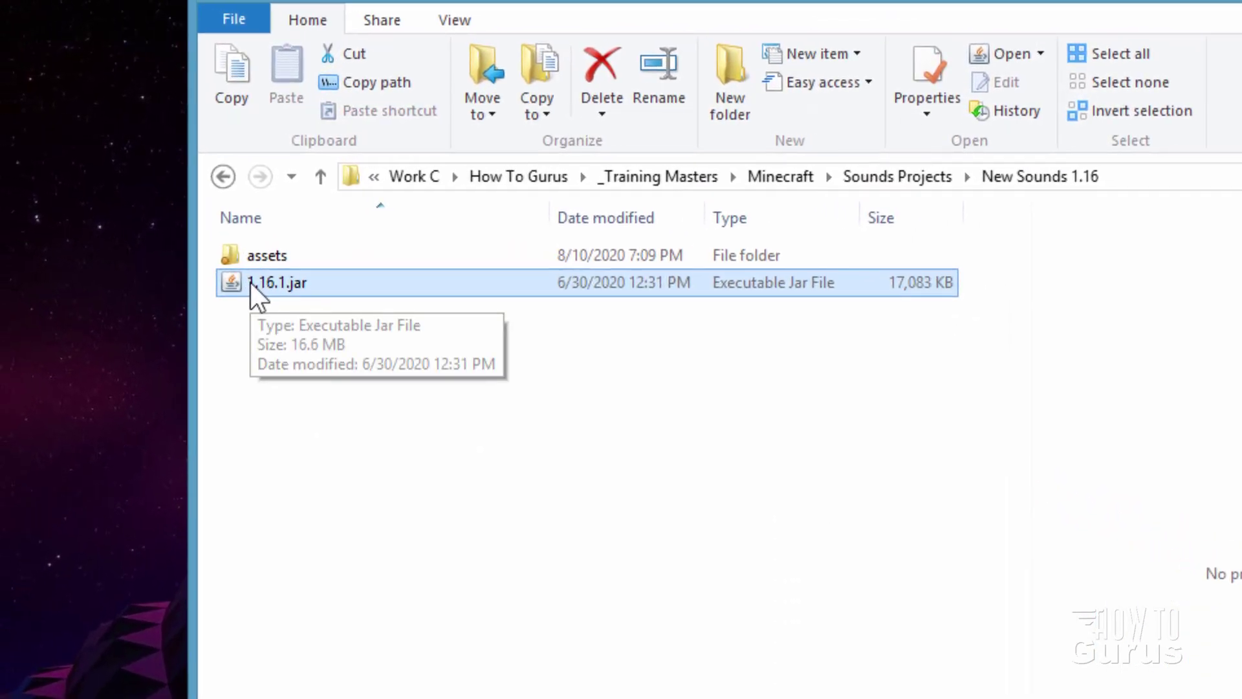
click(309, 287)
click(322, 283)
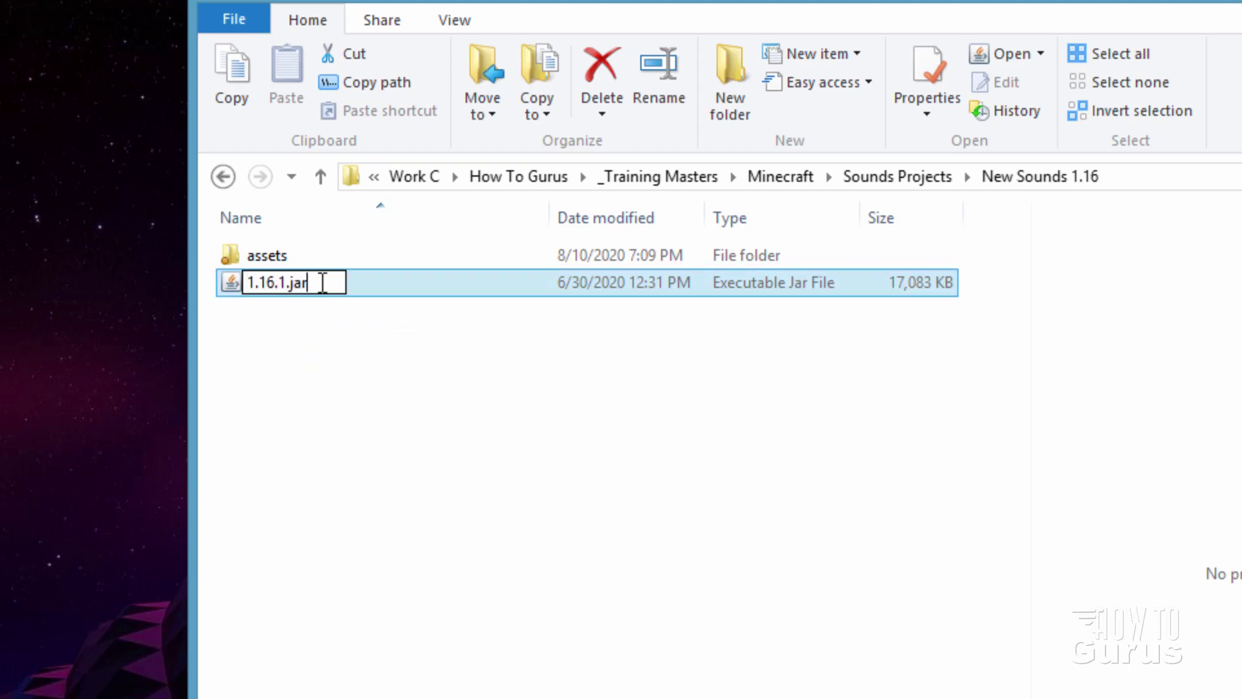
key(BackSpace)
key(BackSpace)
key(BackSpace)
text(zip)
click(323, 320)
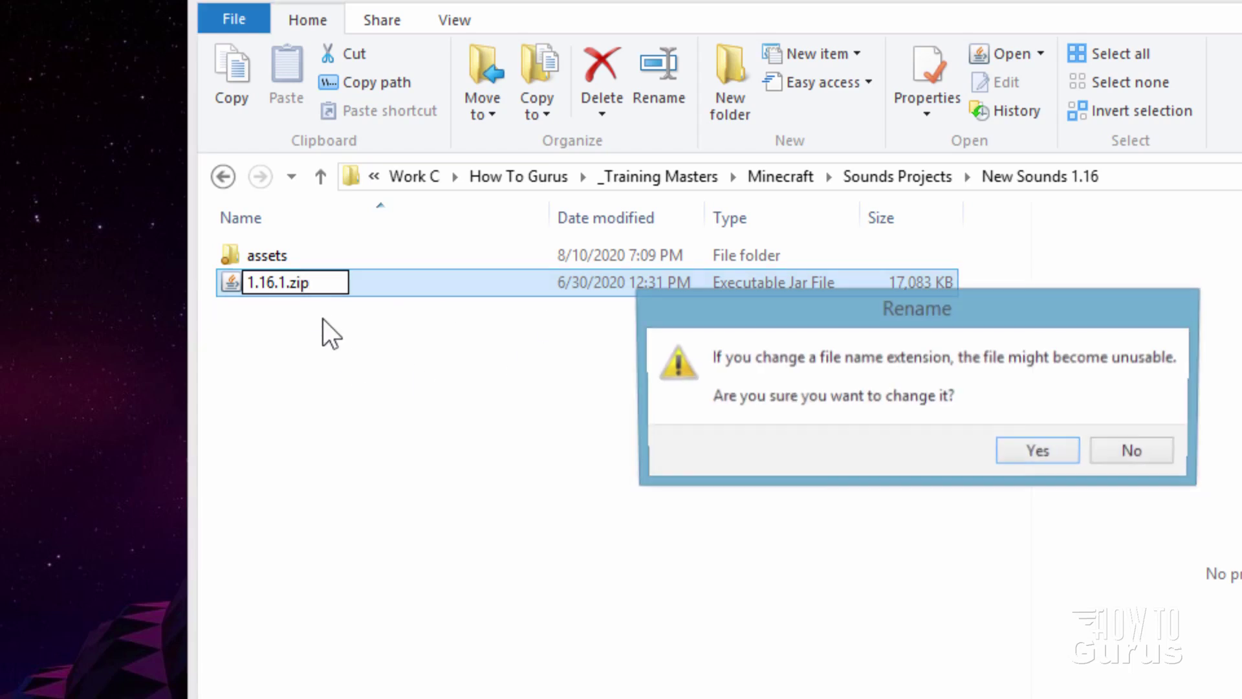
click(1042, 455)
click(312, 279)
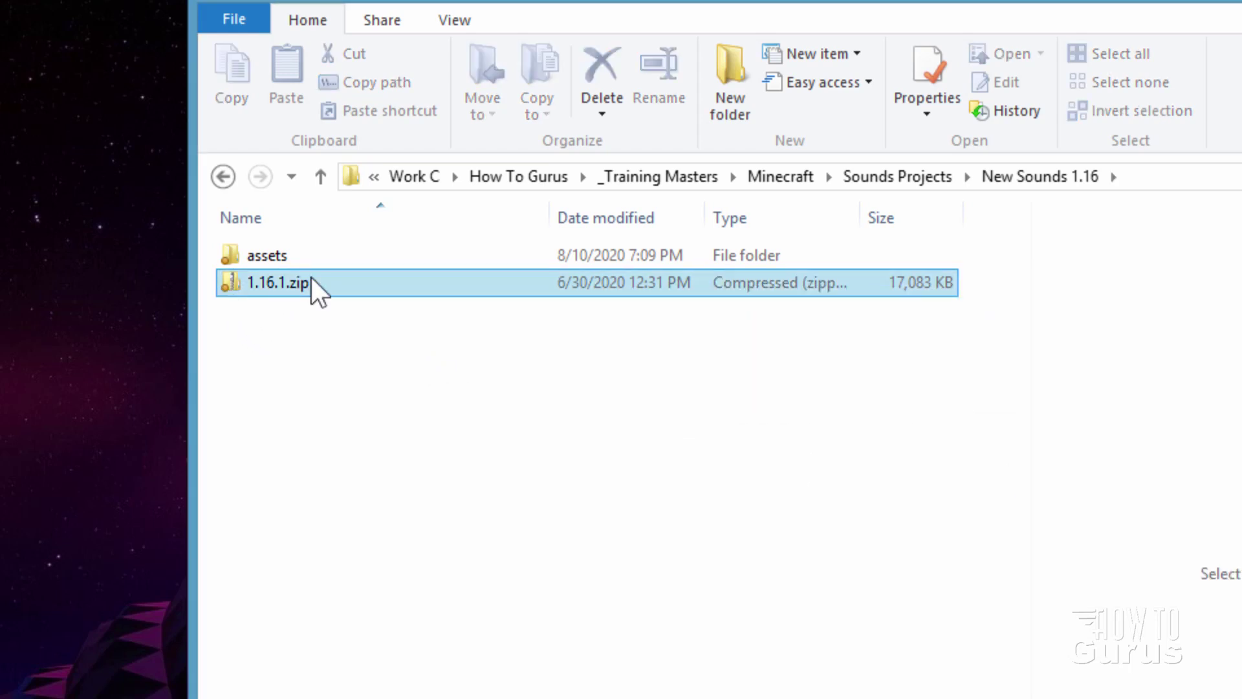
Step: Extract all of 1.16.1.zip into the default 1.16.1 folder
right_click(245, 285)
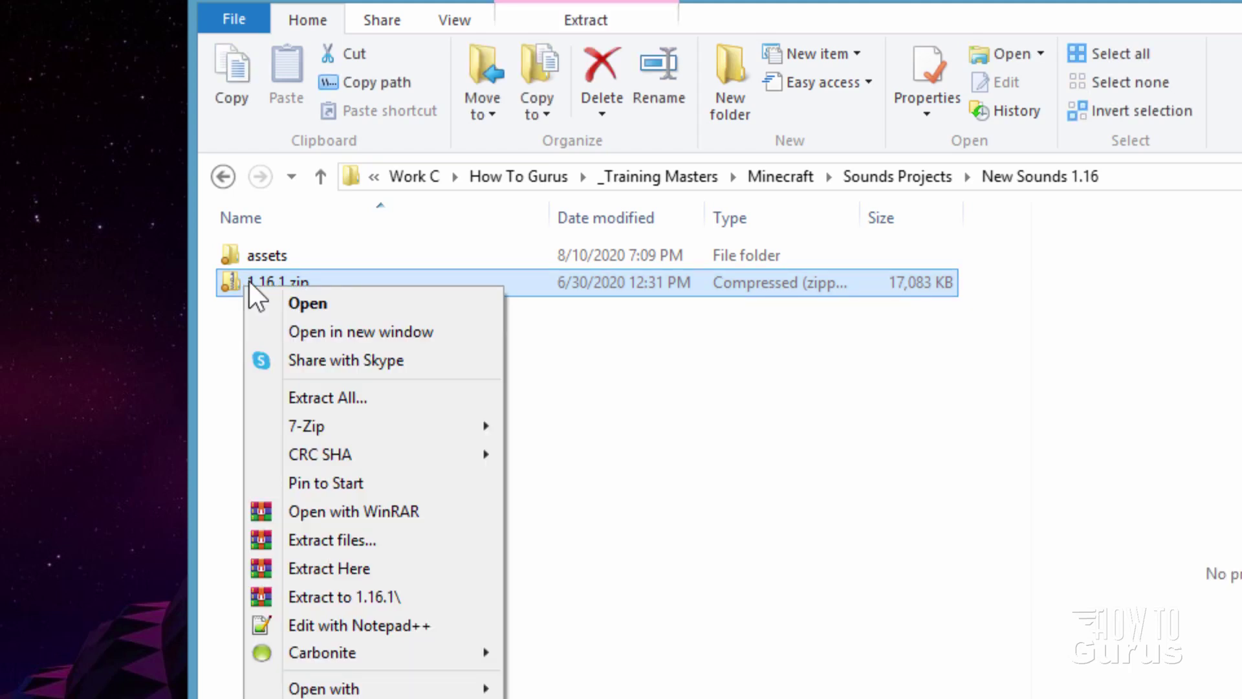
click(347, 399)
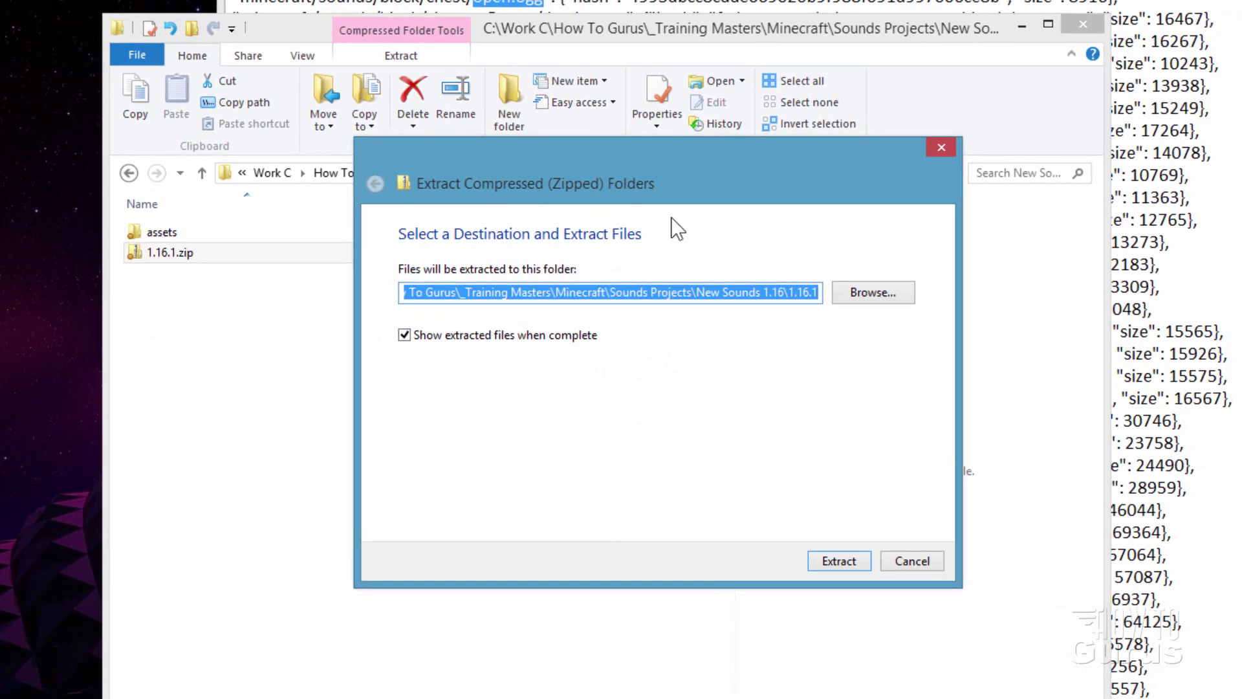
click(842, 562)
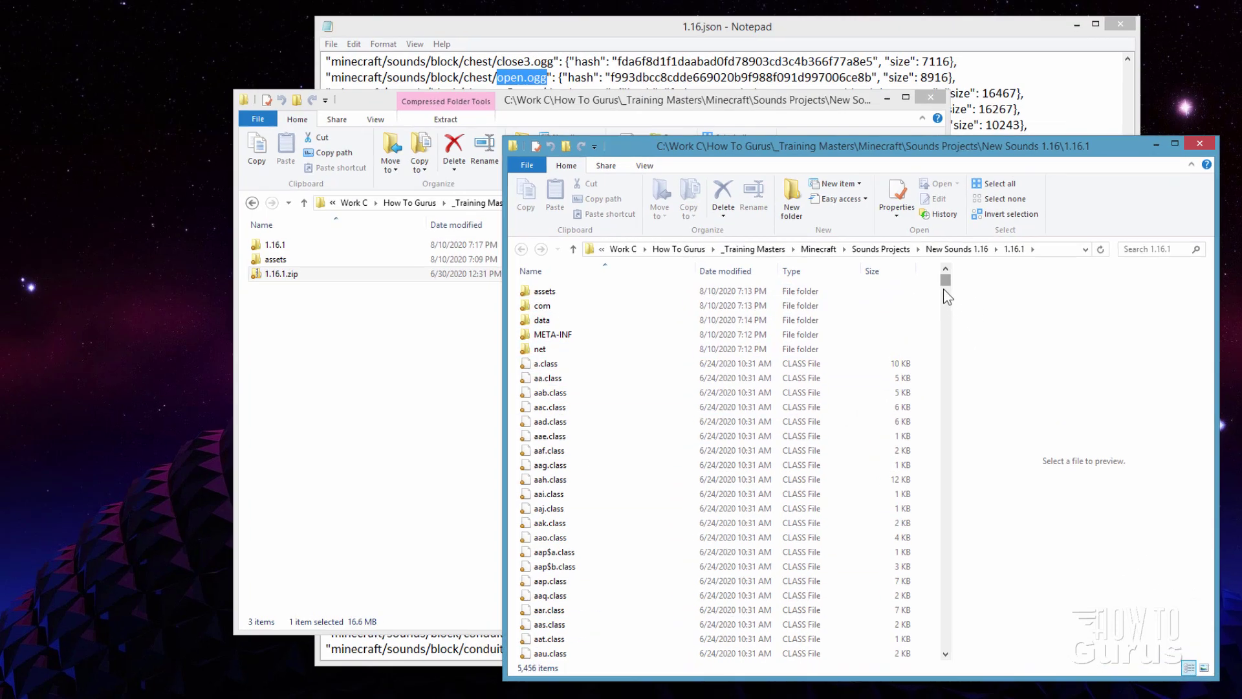
Step: Copy pack.mcmeta and pack.png from the extracted 1.16.1 folder into New Sounds 1.16
drag(918, 297, 920, 414)
drag(1241, 86, 1241, 94)
scroll(845, 377, up, 5)
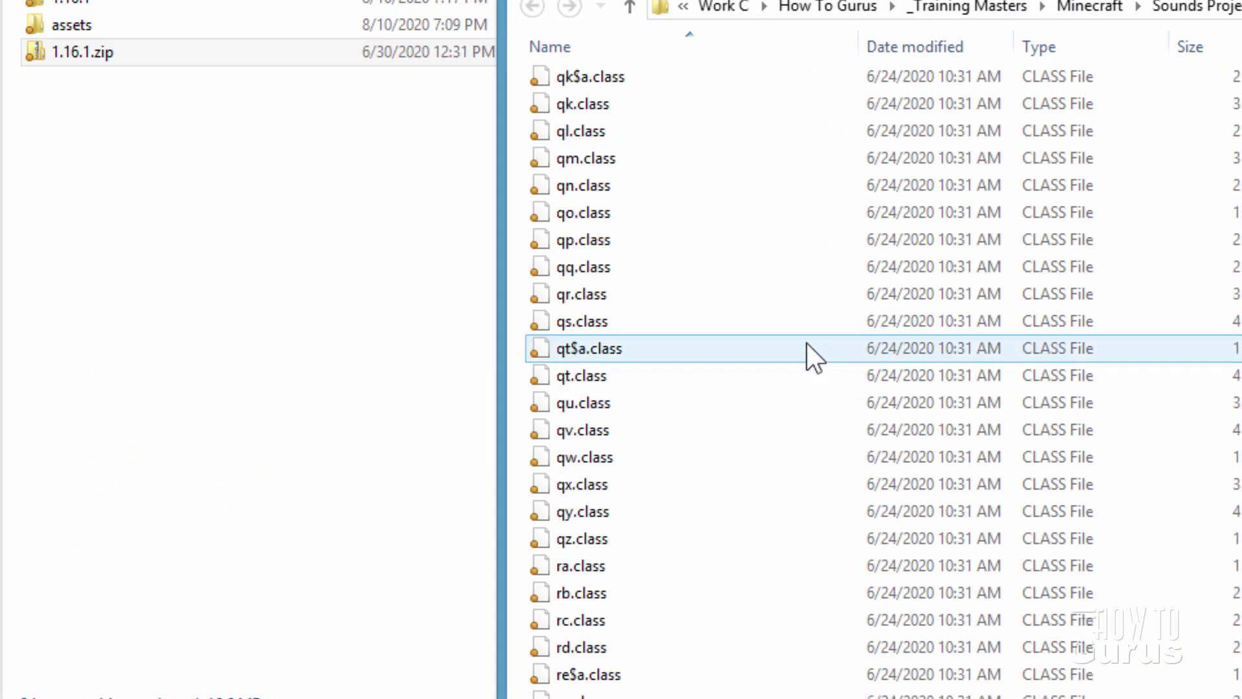
scroll(786, 334, up, 15)
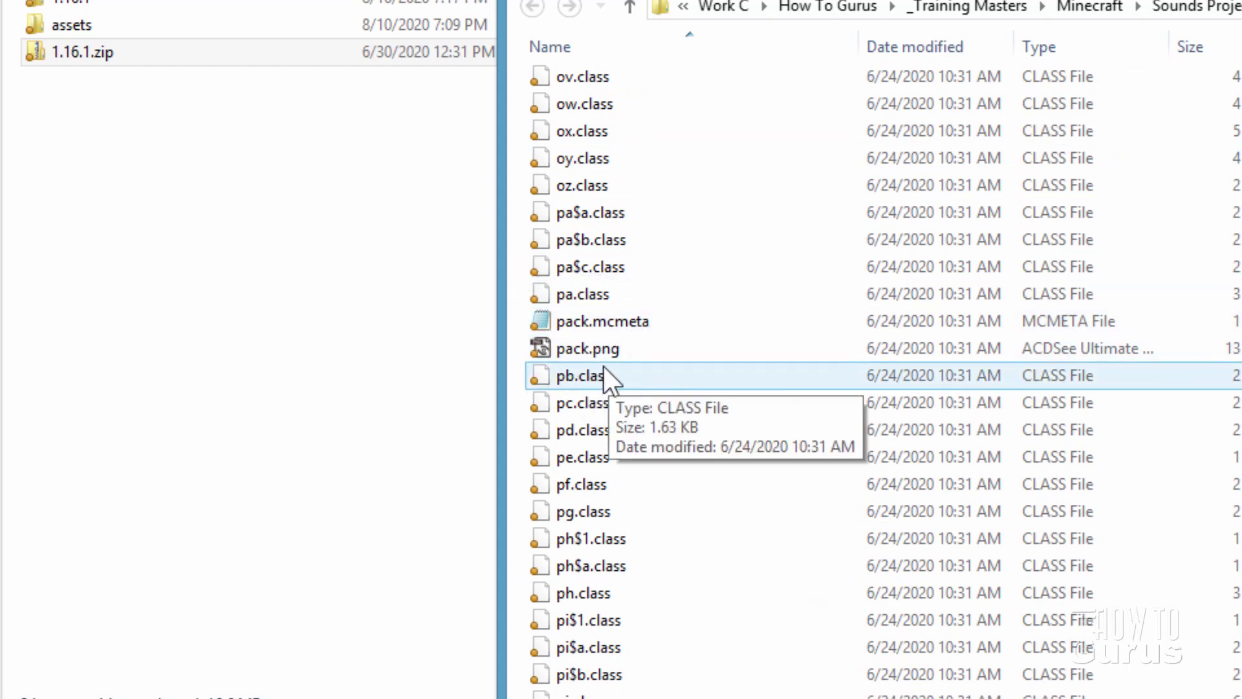
click(604, 329)
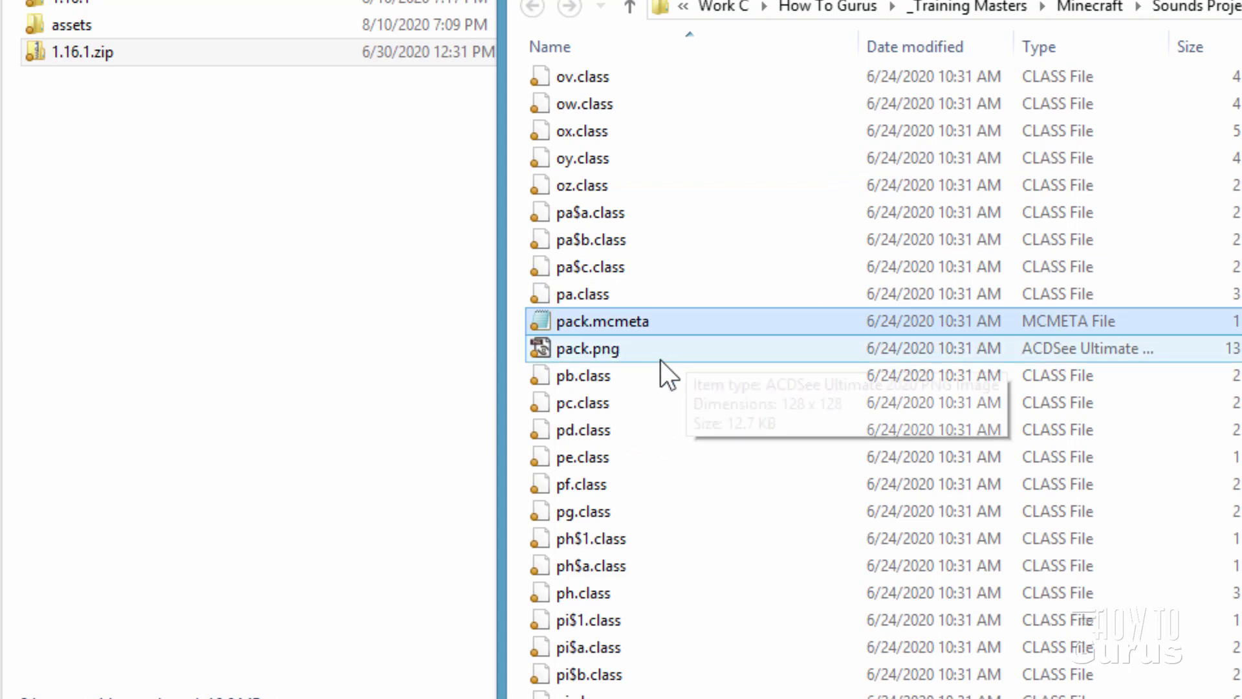
ctrl+click(603, 351)
drag(603, 352, 228, 299)
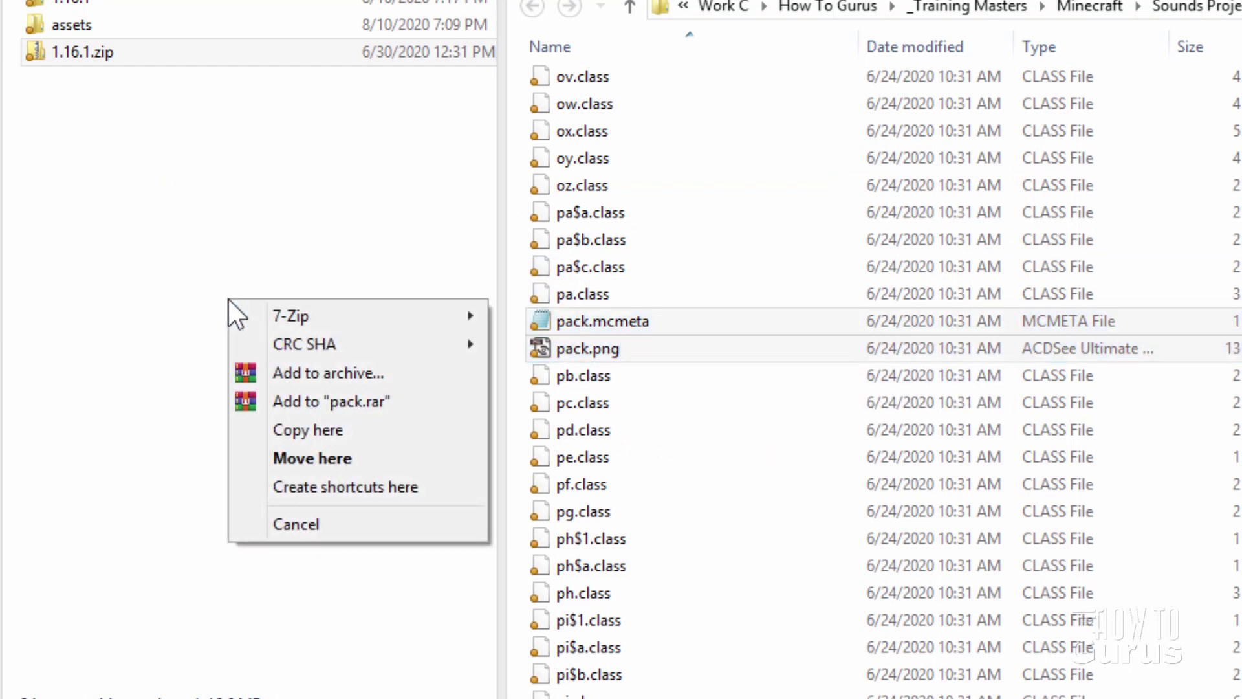
click(353, 432)
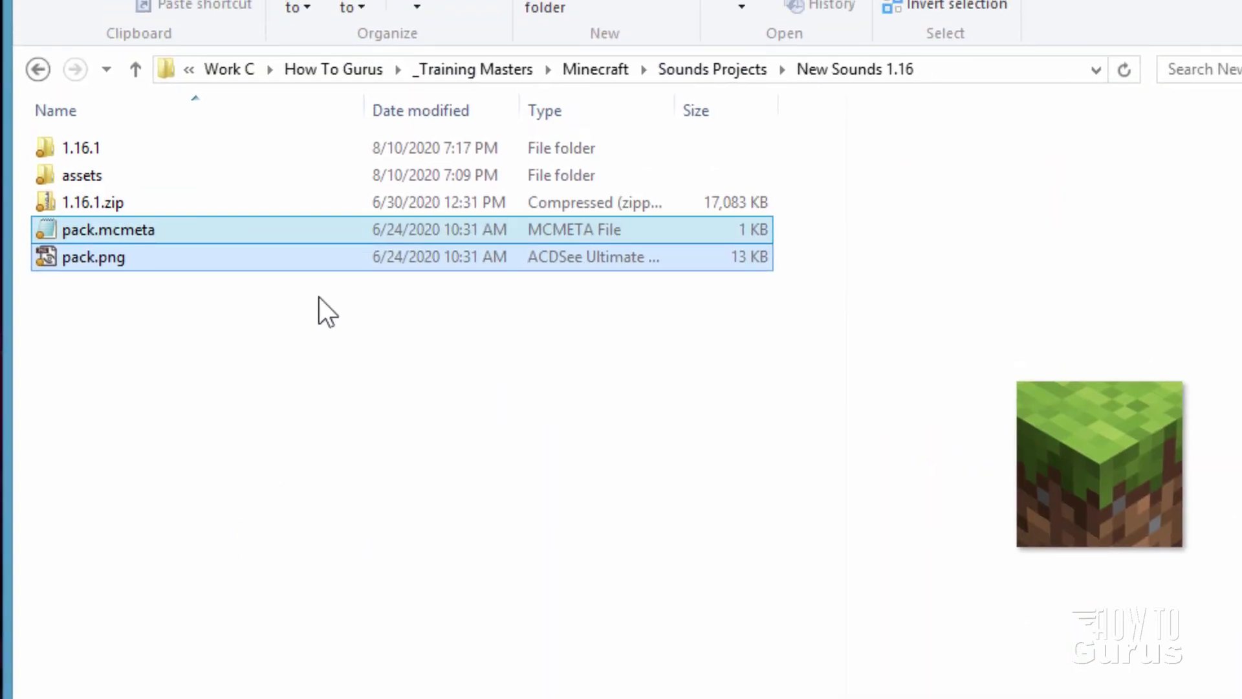
Step: Select the 105-byte pack.mcmeta file on its own in New Sounds 1.16
click(55, 263)
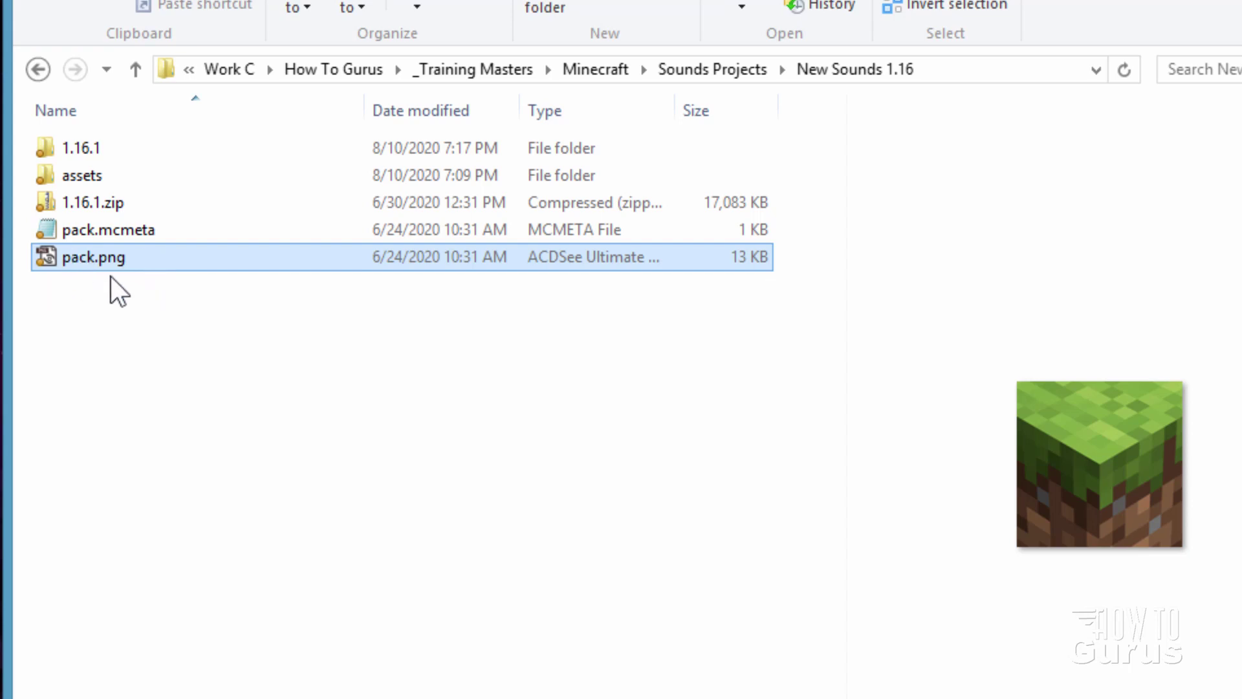
mouse_move(102, 255)
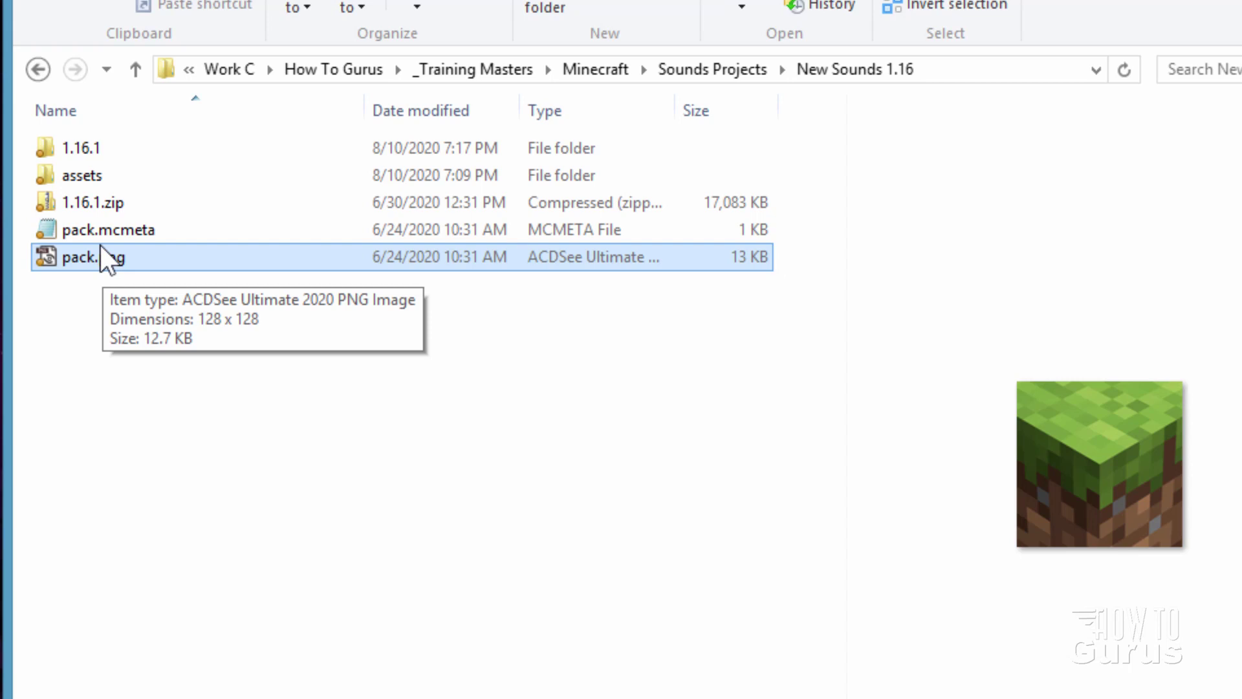
ctrl+click(96, 231)
click(64, 228)
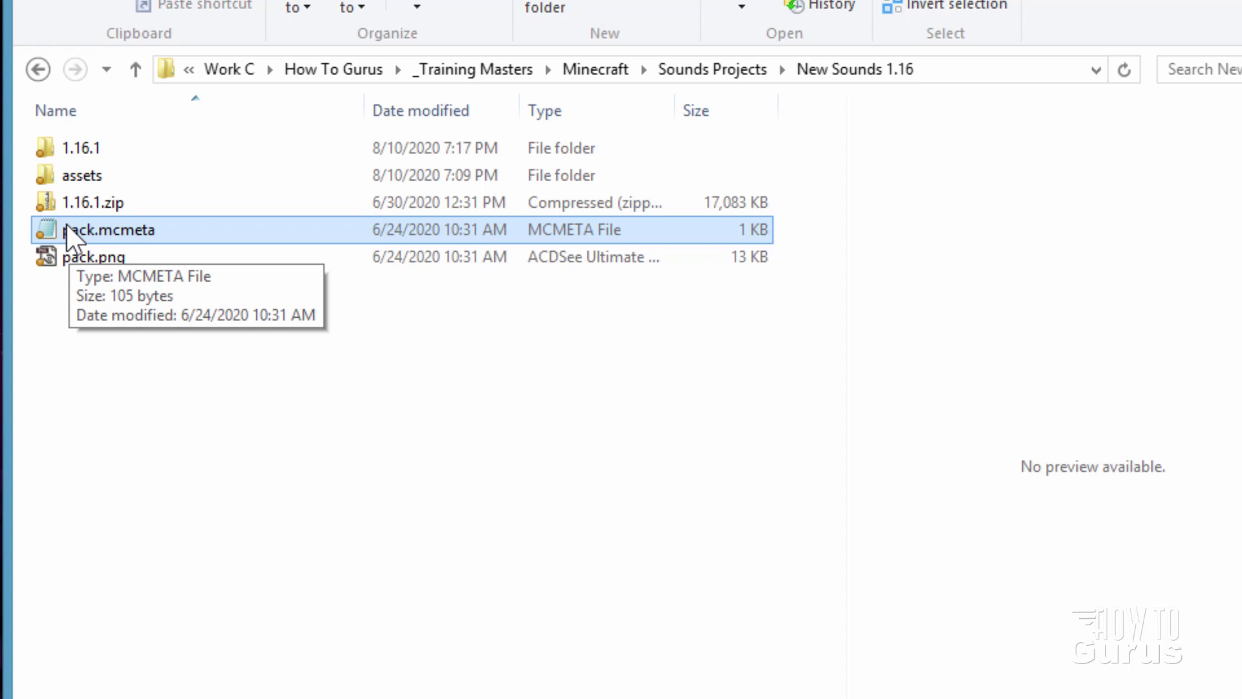
Step: Make Notepad the default app for all .mcmeta files and open pack.mcmeta with it
right_click(82, 232)
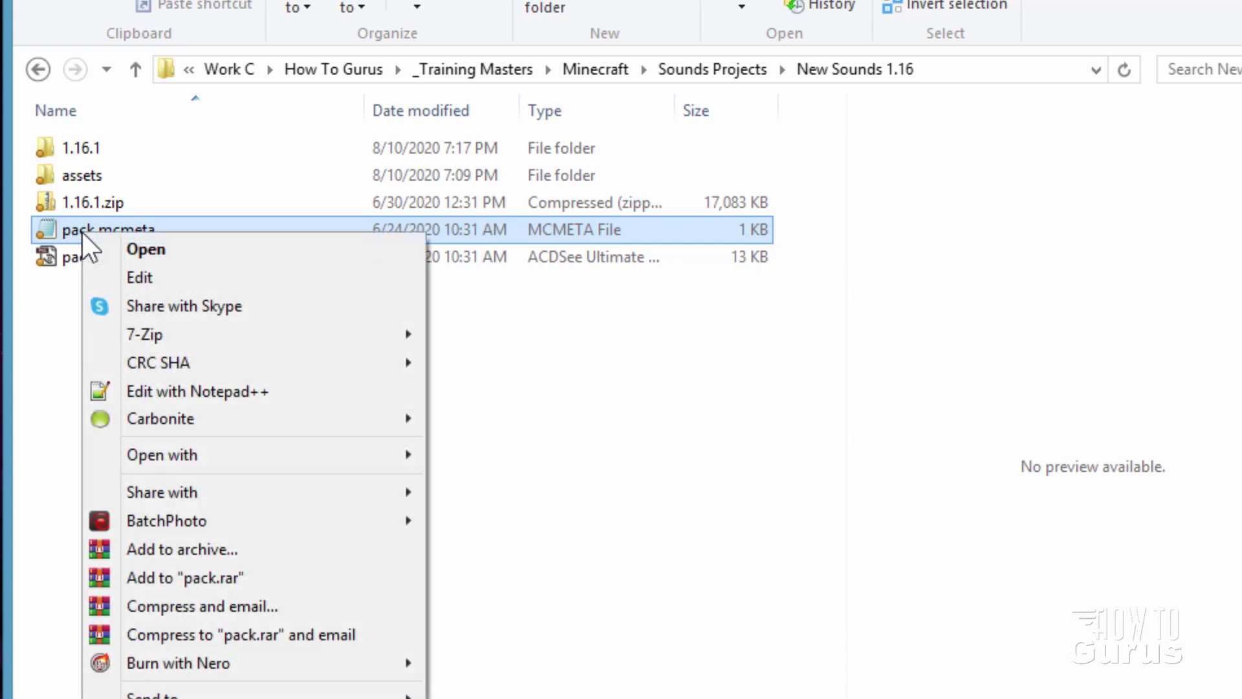
mouse_move(179, 454)
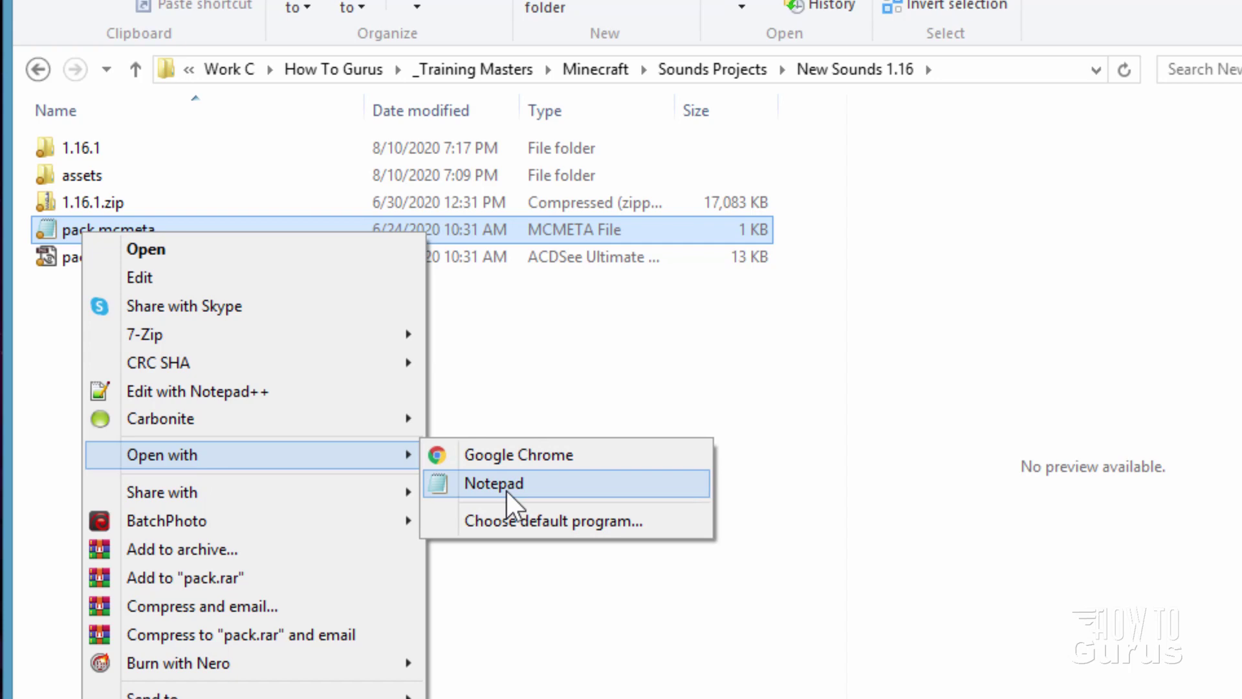
click(534, 518)
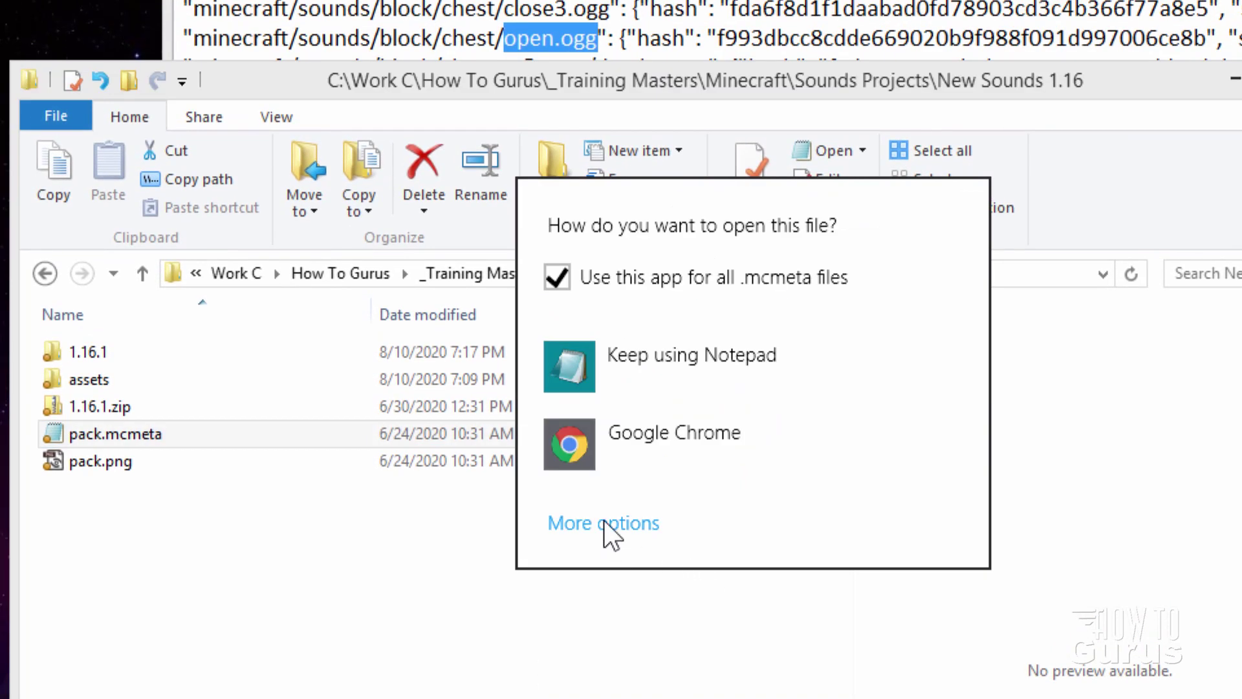
click(603, 521)
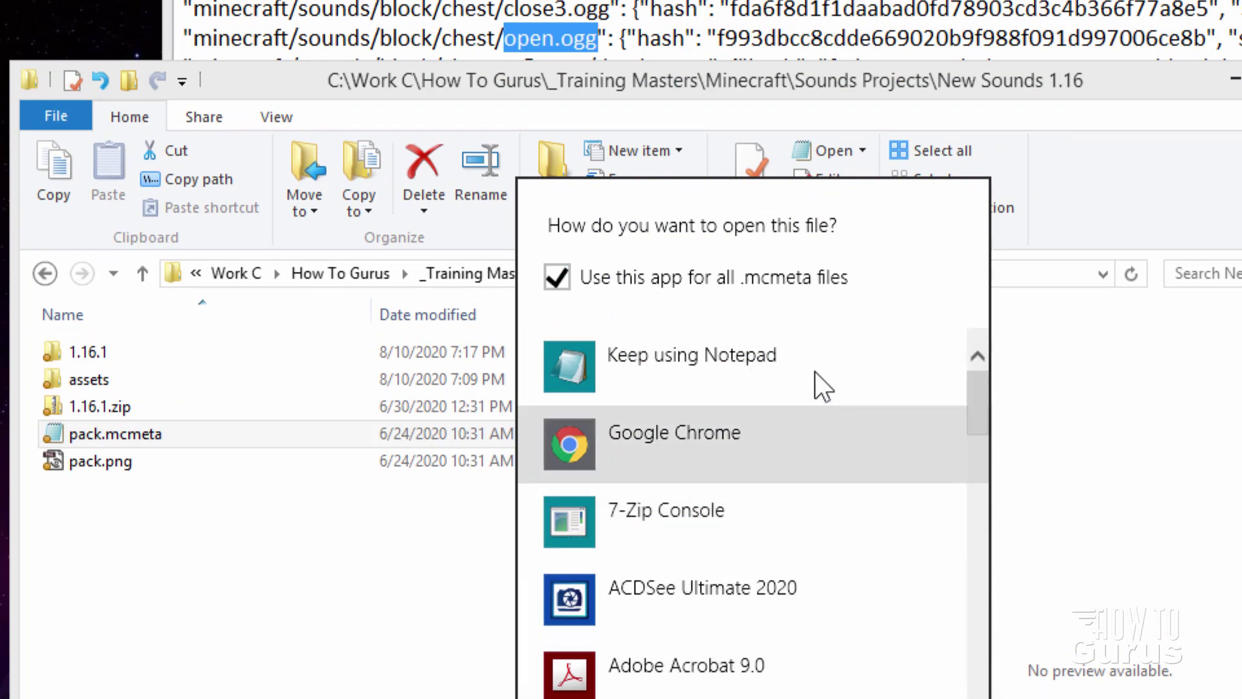
click(356, 502)
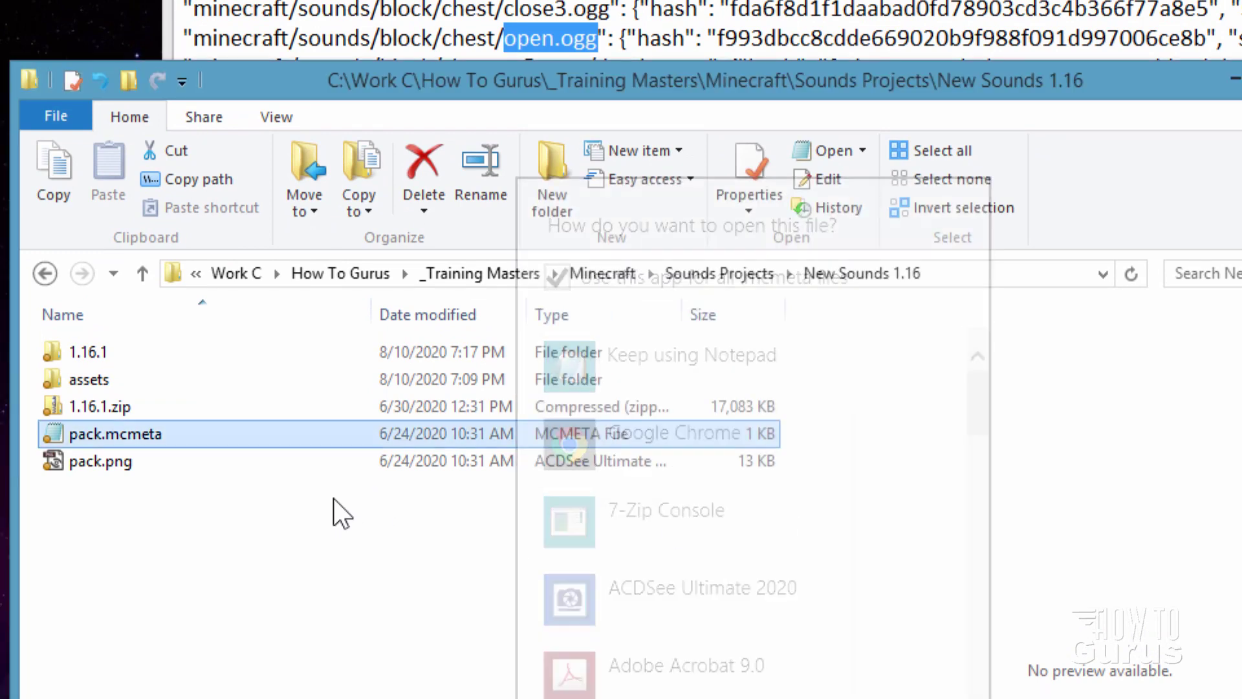
double_click(65, 432)
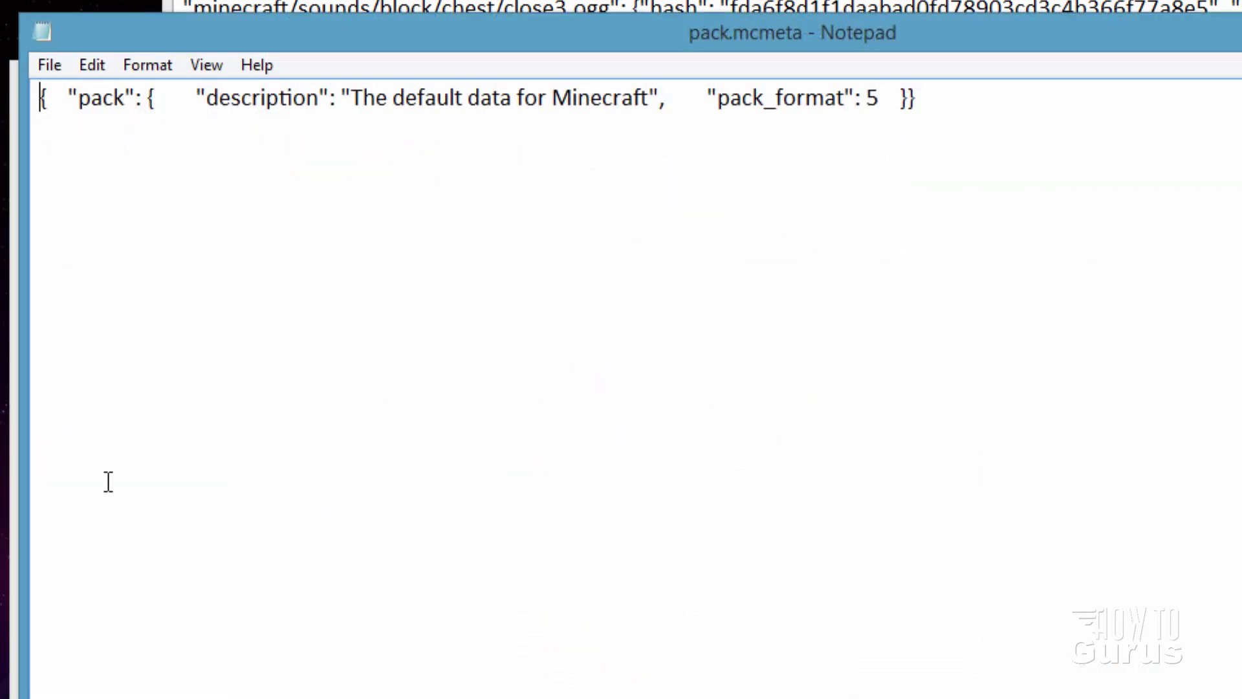
Step: Replace the default Minecraft description in pack.mcmeta with 'New Sounds 1.16' and save
drag(534, 37, 536, 69)
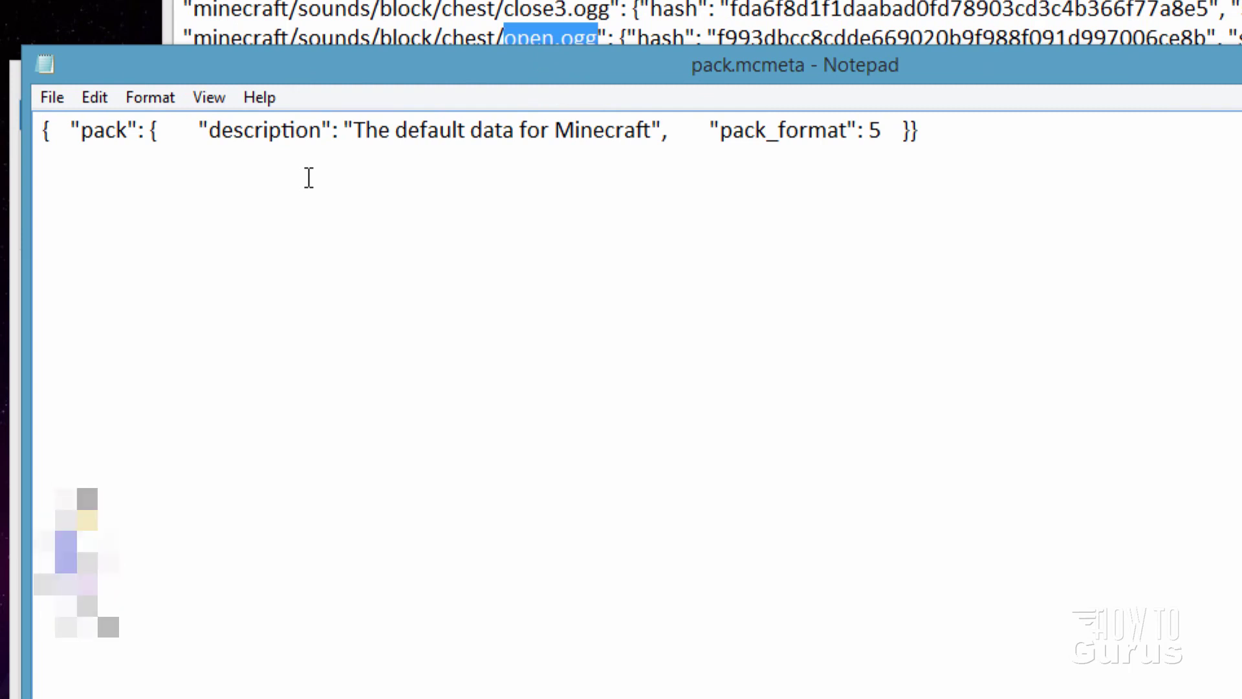
click(653, 130)
drag(651, 132, 353, 130)
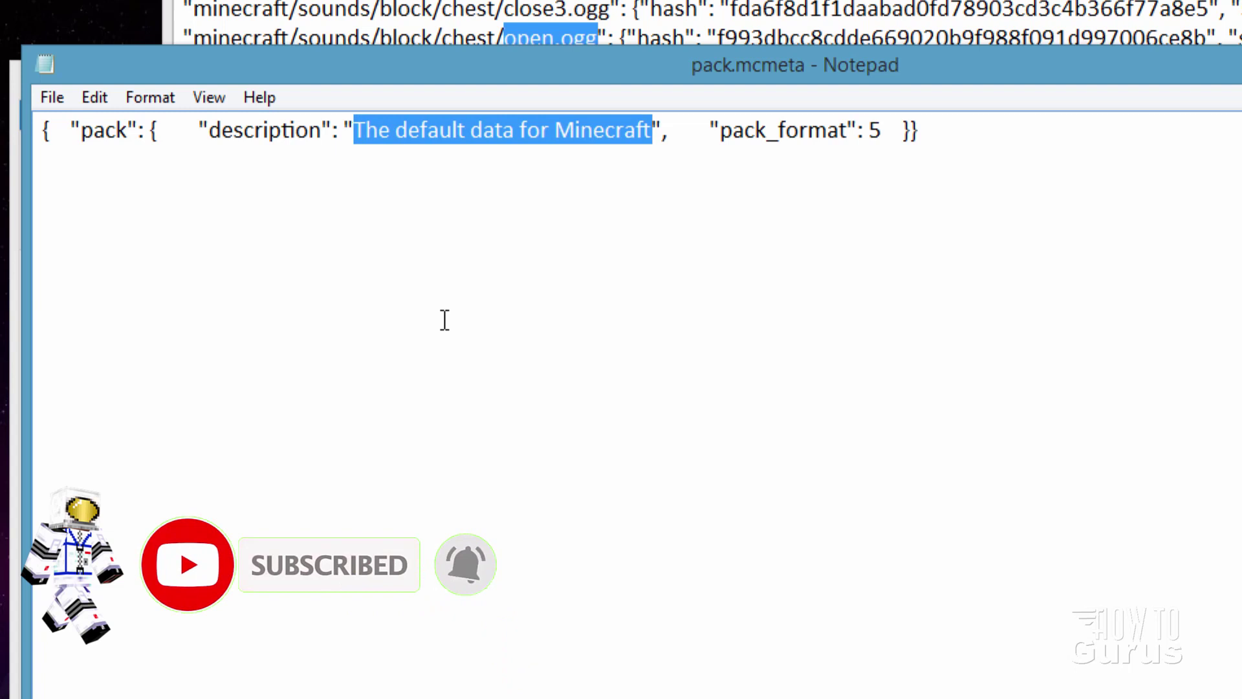
text(New Sounds)
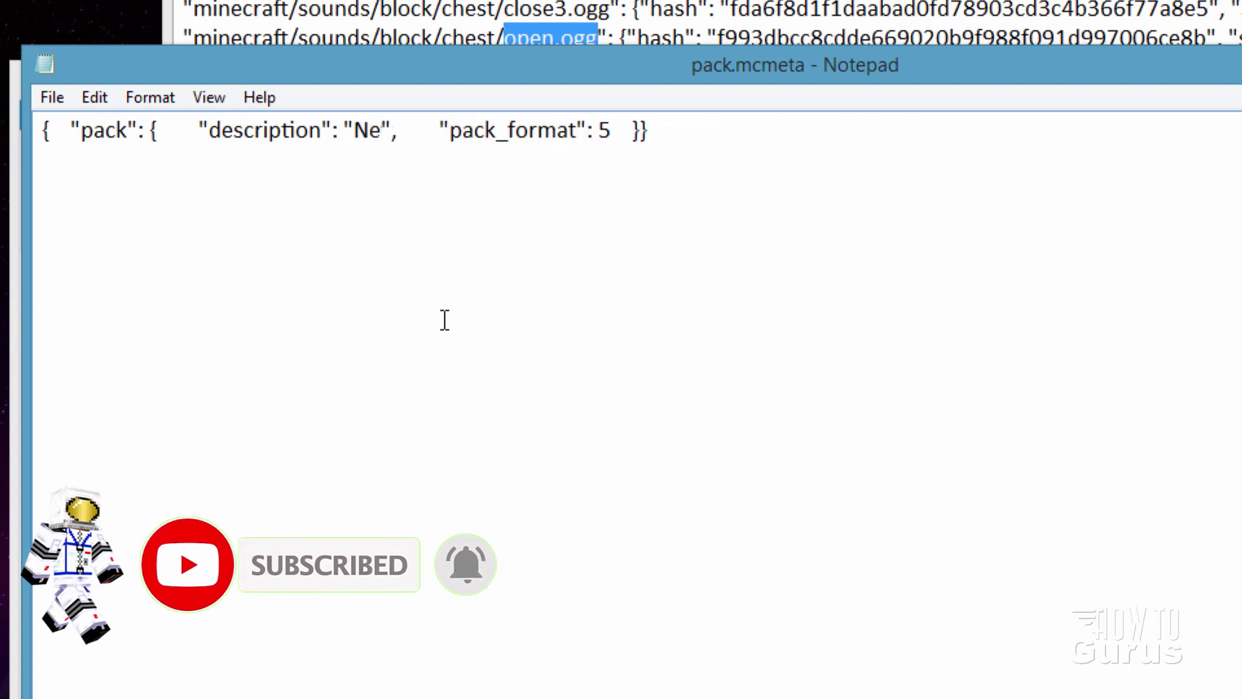
text( 1.16)
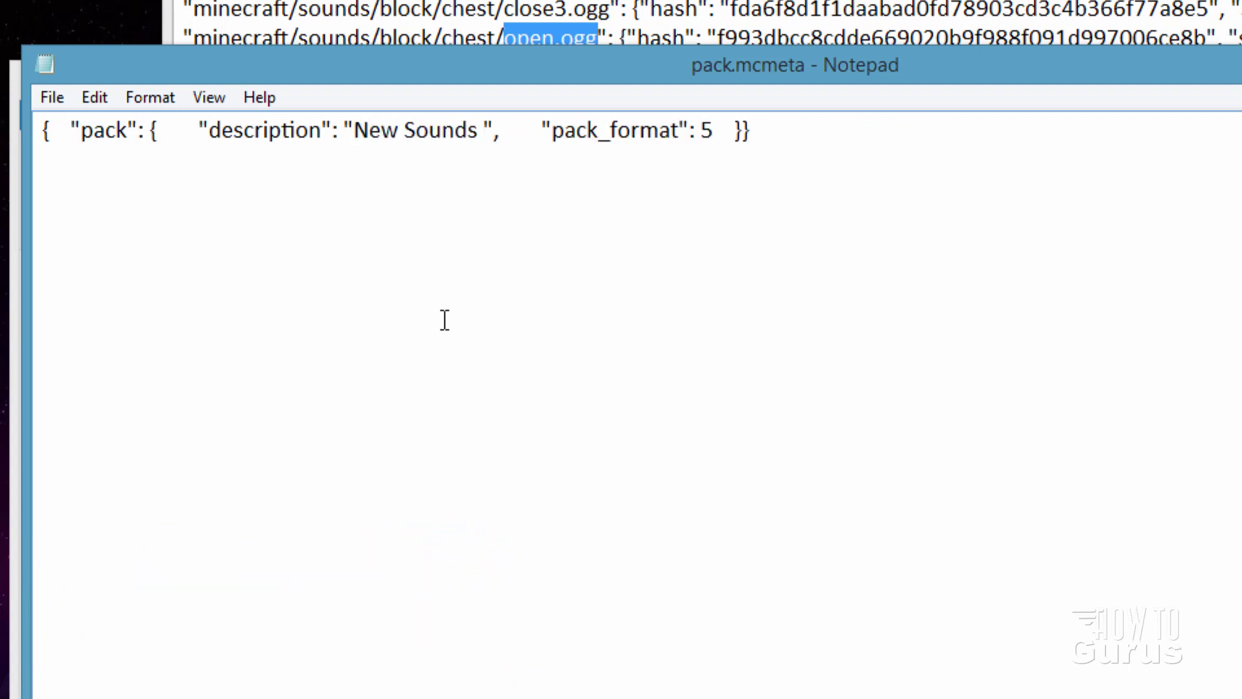
click(67, 102)
click(90, 182)
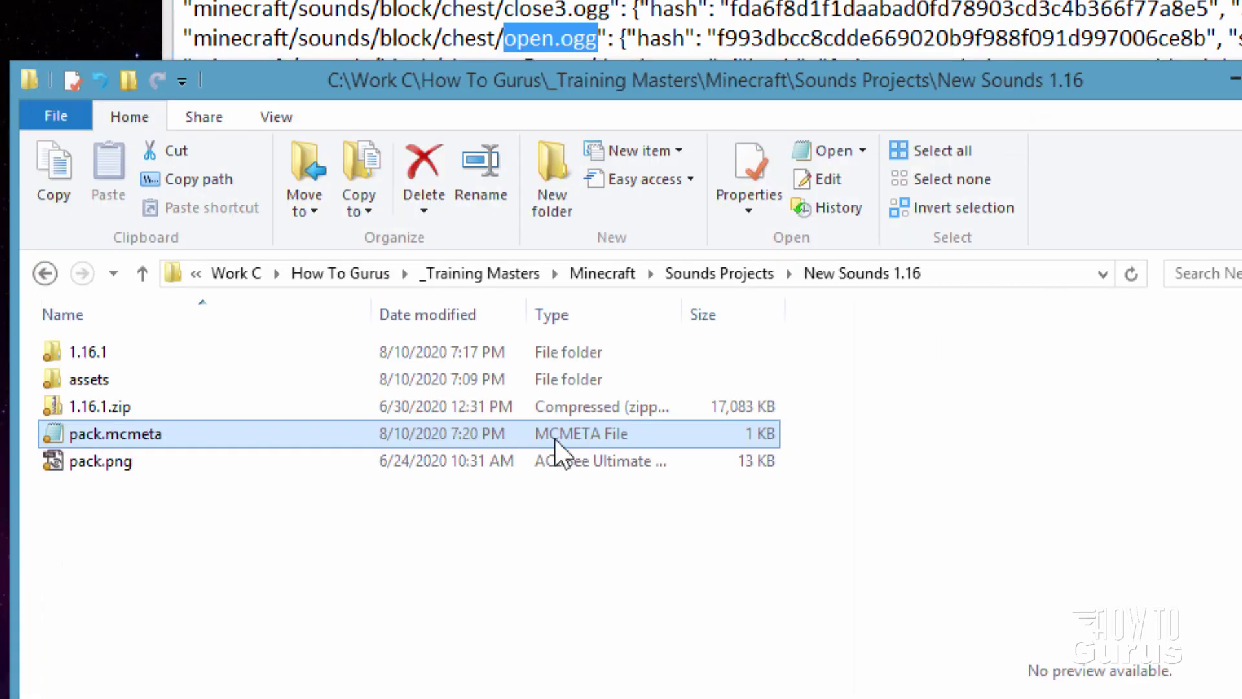
click(556, 460)
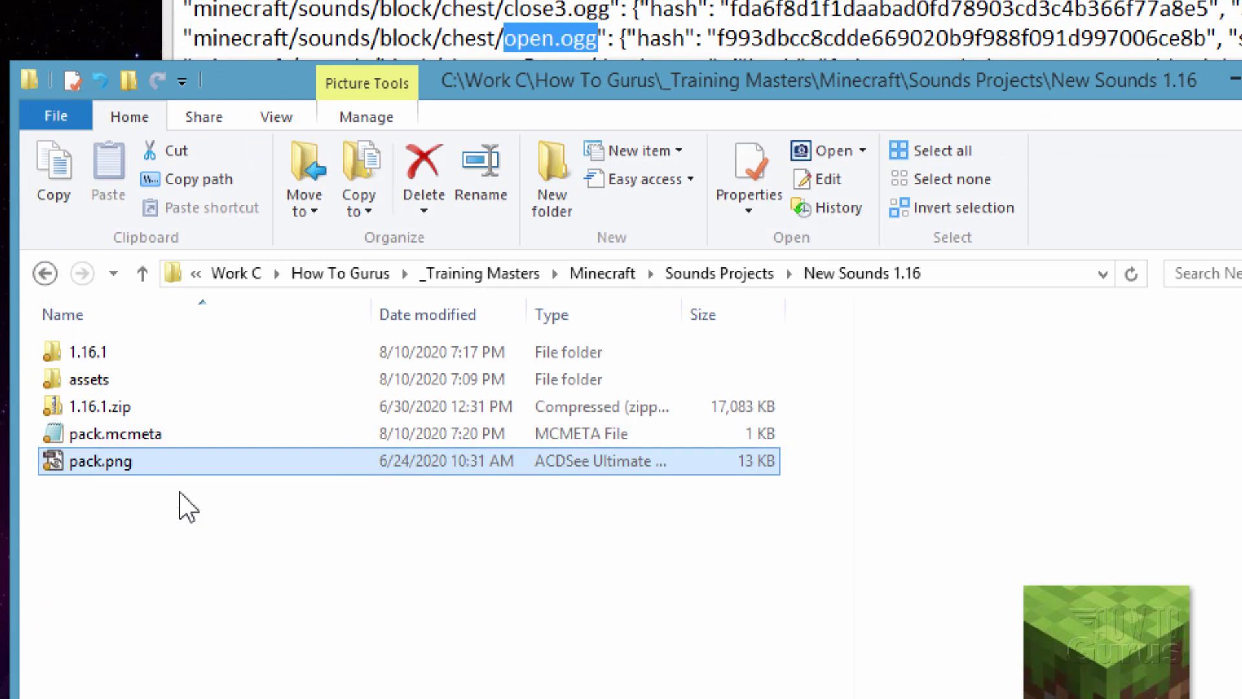
Step: Go into the empty assets\minecraft\sounds\block\chest folder and close 1.16.json in Notepad
ctrl+click(63, 428)
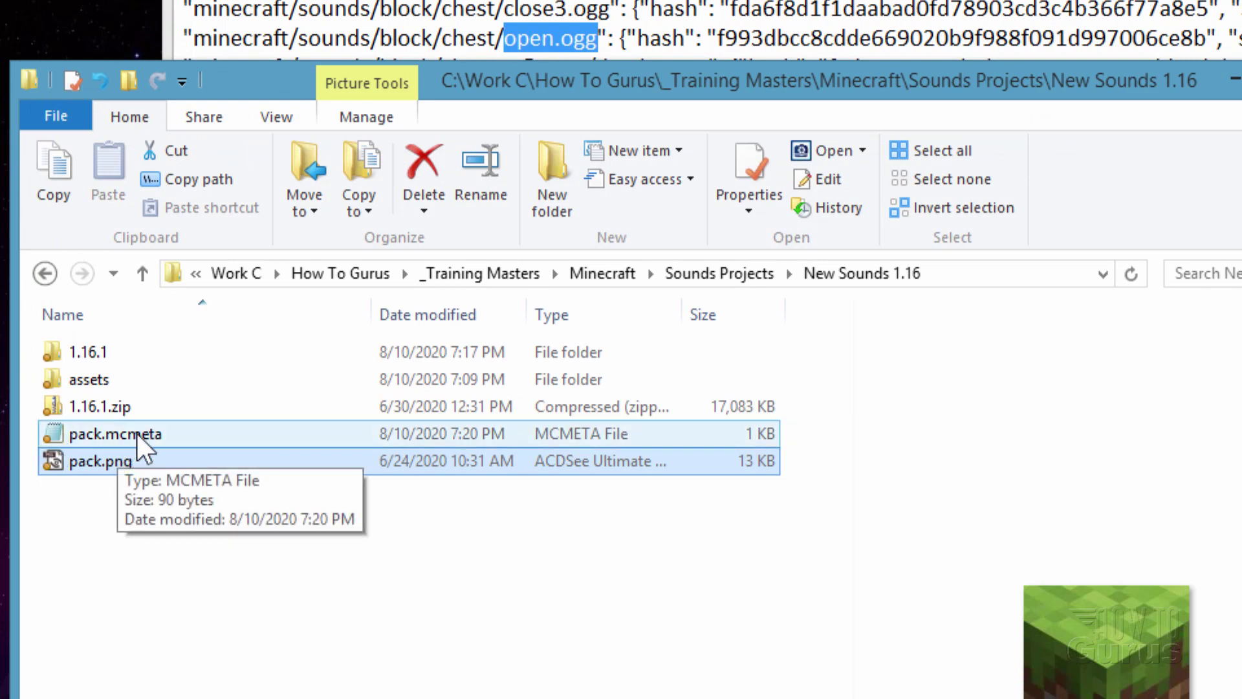
ctrl+click(166, 427)
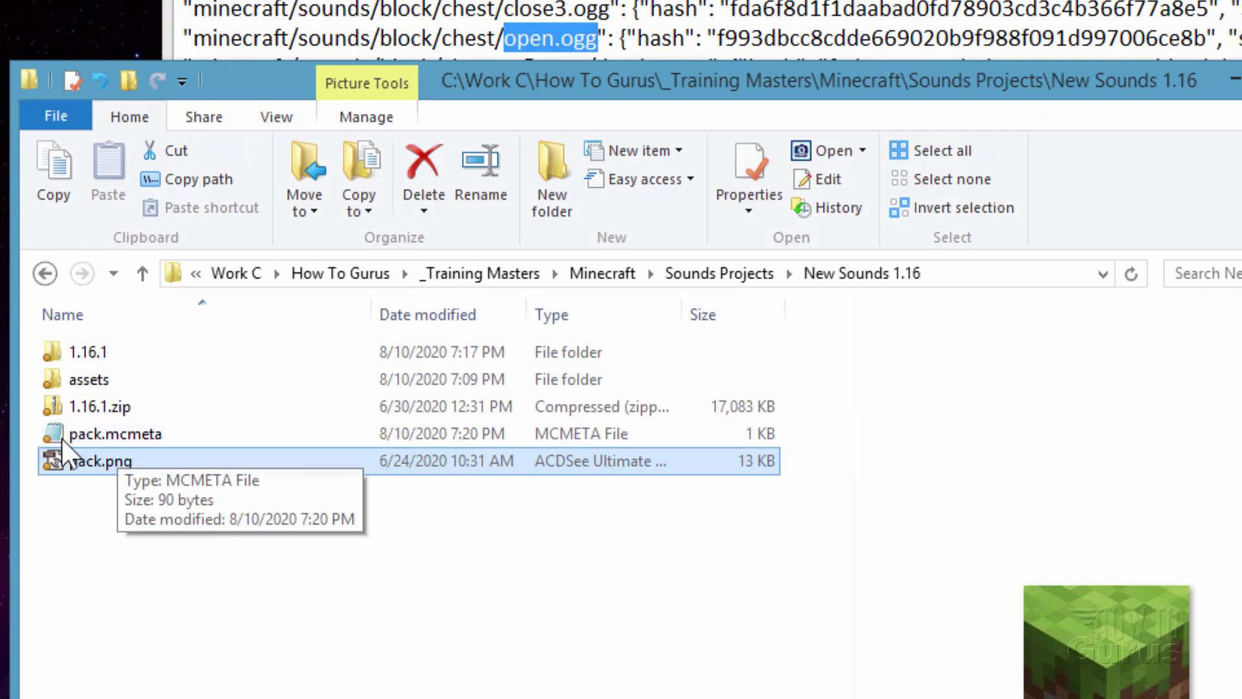
double_click(64, 379)
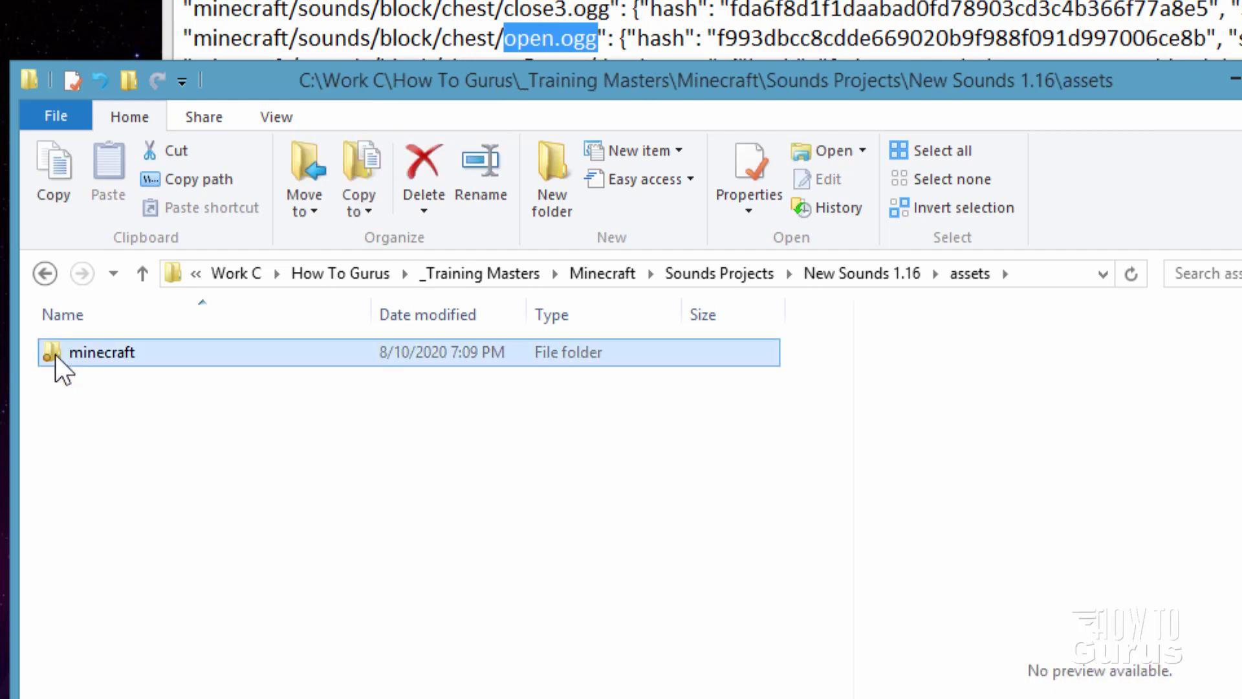
double_click(56, 355)
double_click(56, 354)
double_click(55, 355)
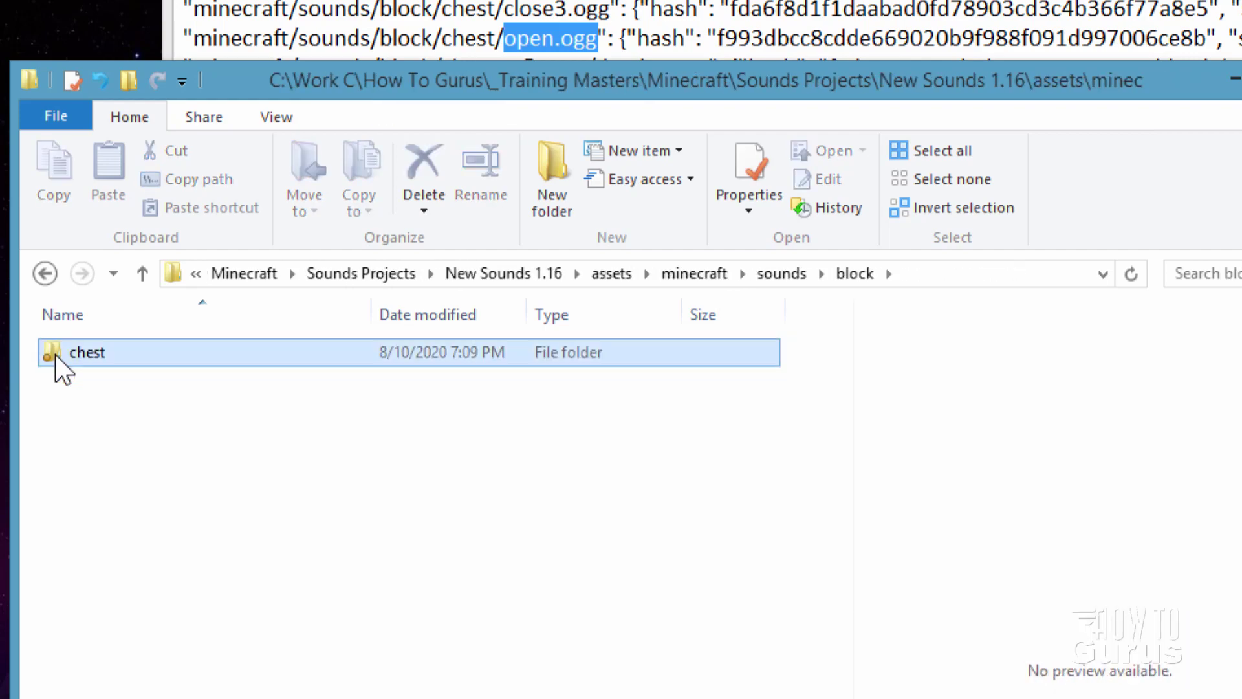
double_click(55, 355)
click(1024, 2)
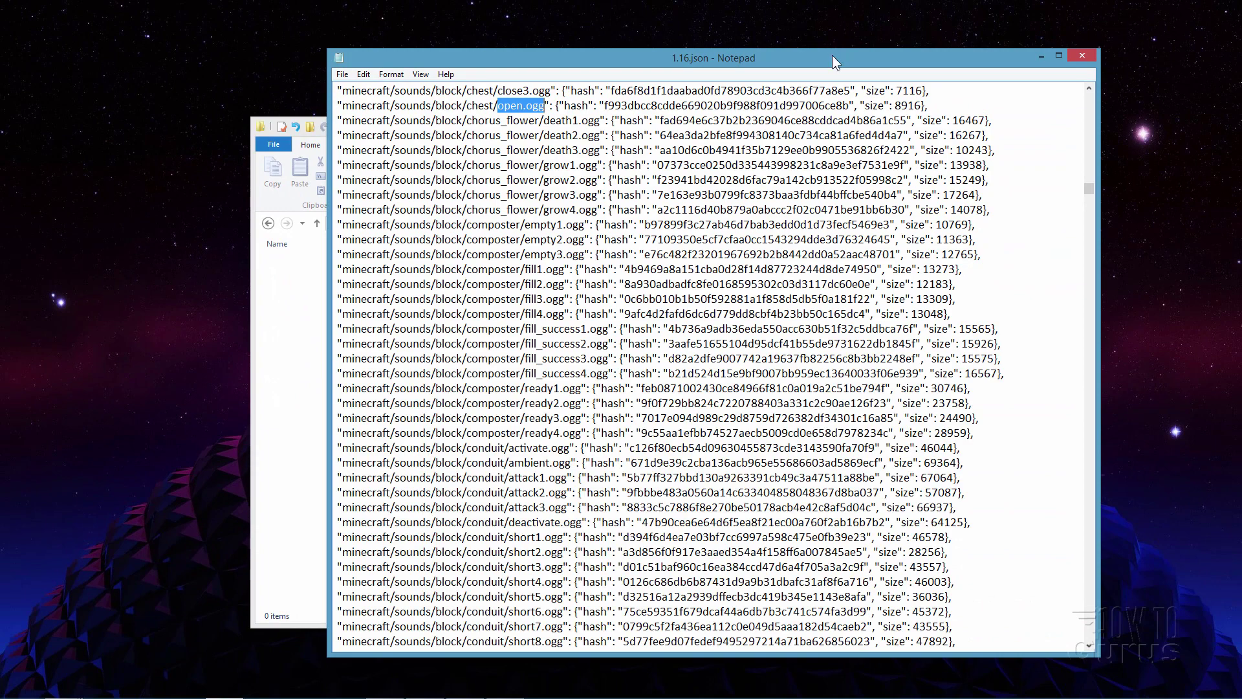
click(1082, 56)
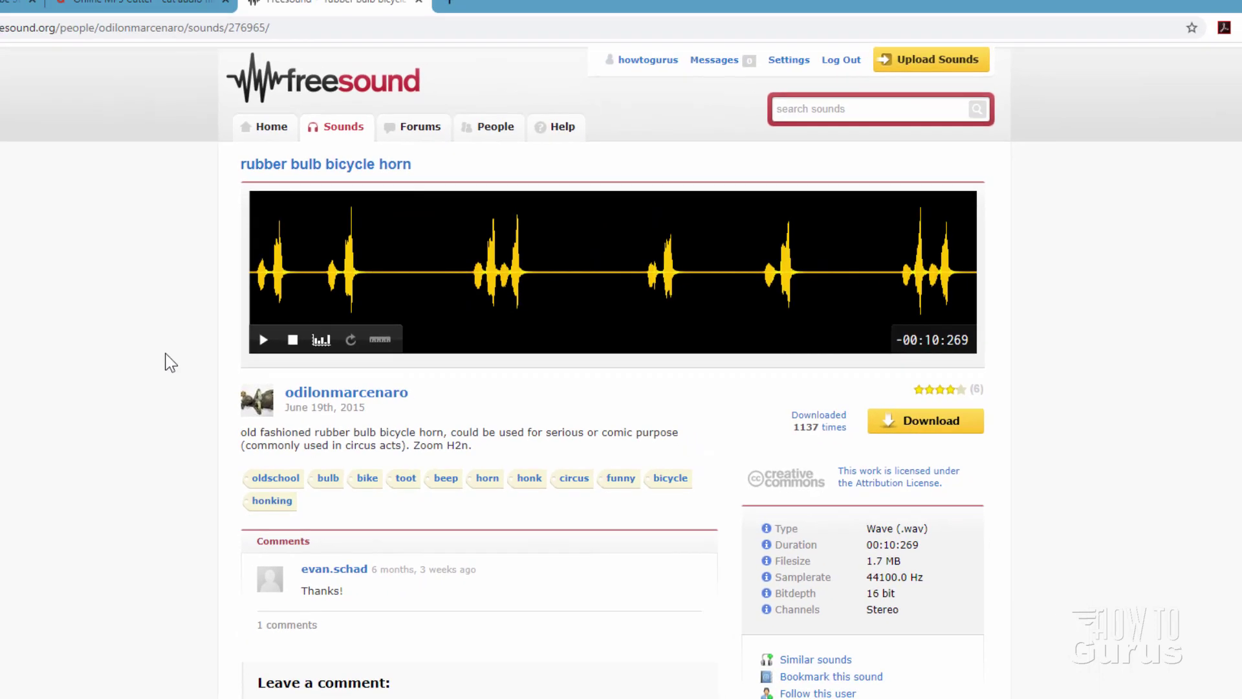
Step: Download the rubber bulb bicycle horn WAV from Freesound into the New Sounds 1.16 folder
click(926, 421)
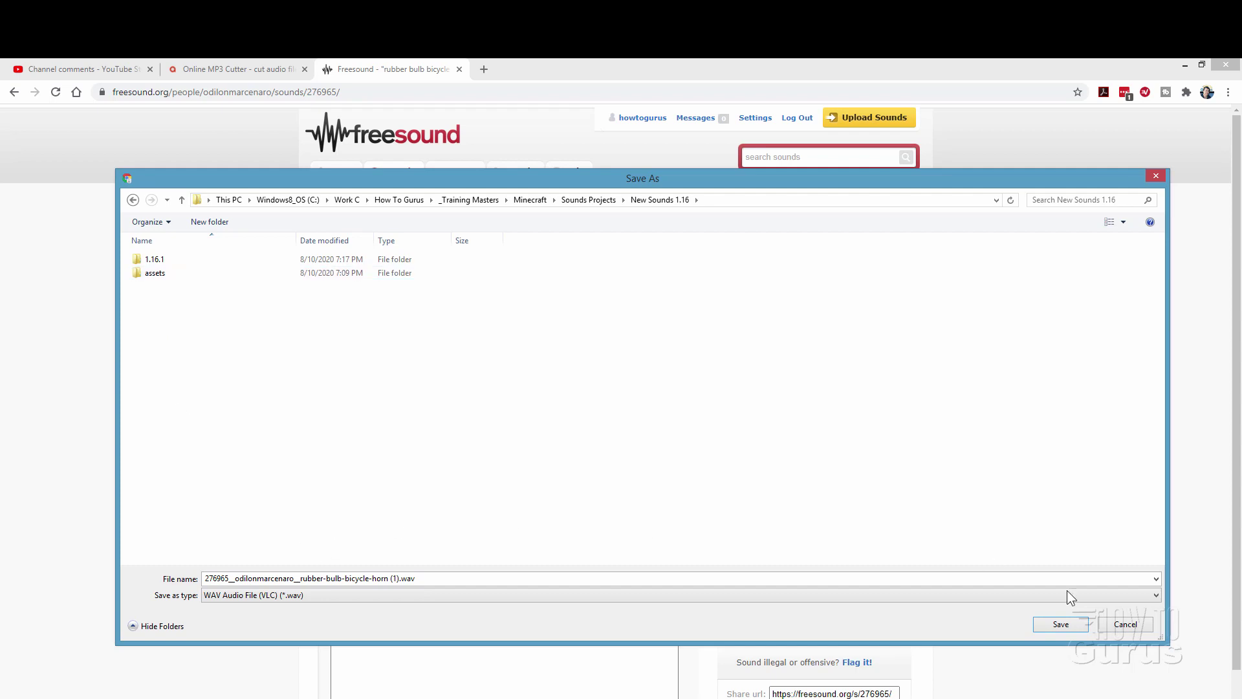
click(1070, 624)
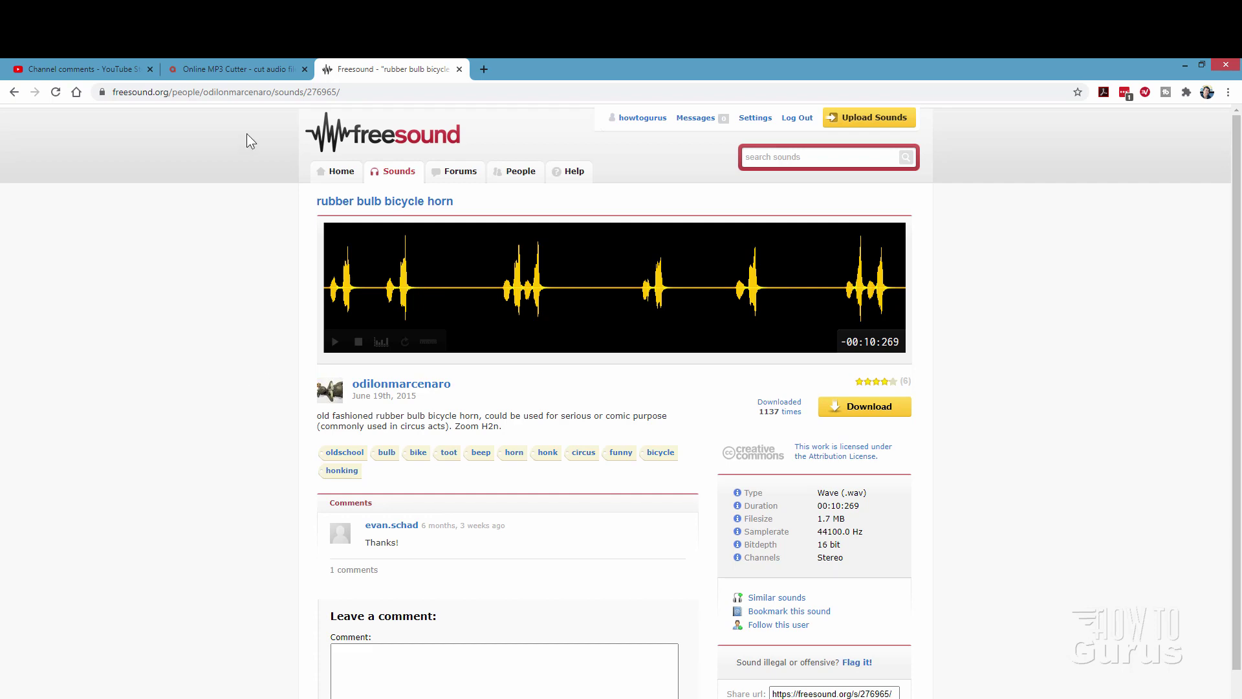
click(231, 68)
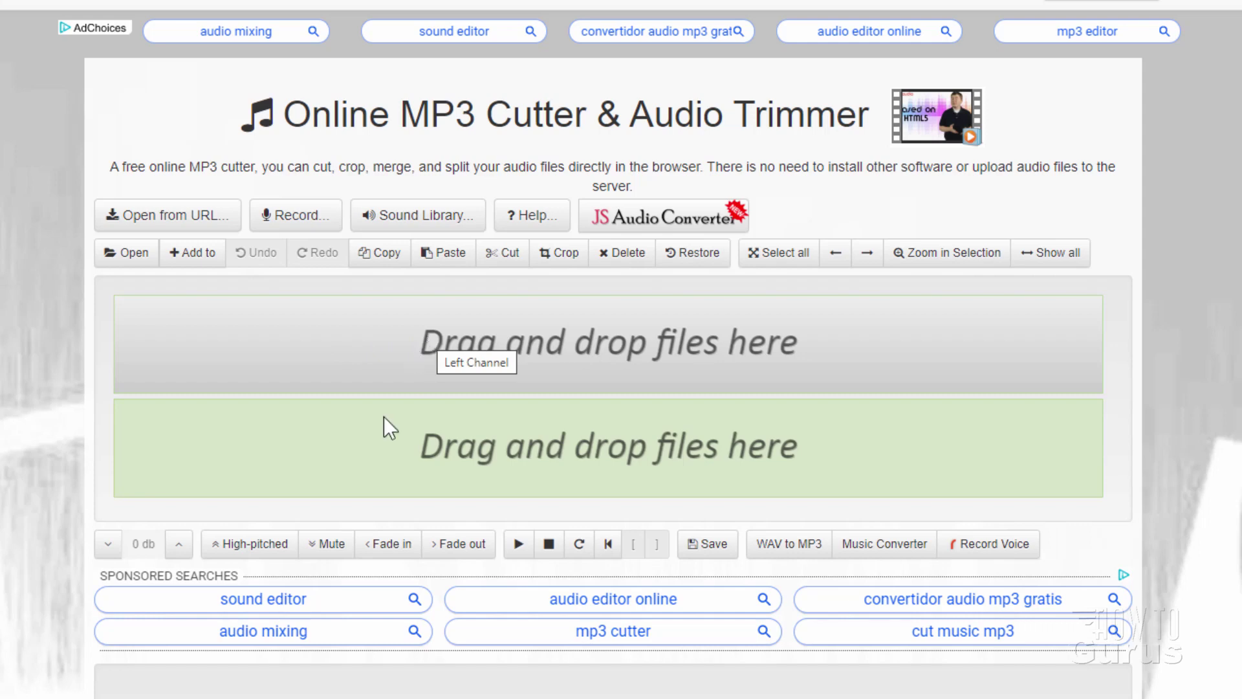
Step: Load the downloaded horn WAV from the New Sounds 1.16 folder into the audio cutter
key(alt+Tab)
drag(363, 87, 1062, 168)
click(934, 430)
drag(934, 428, 494, 370)
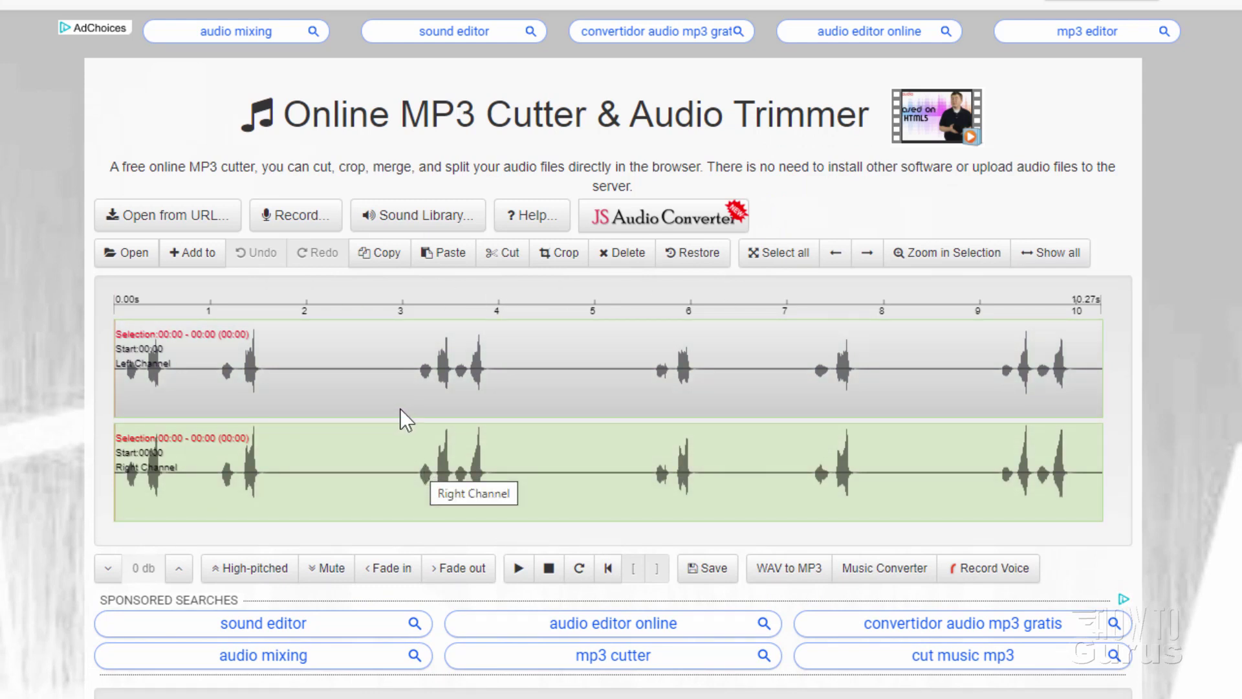
Step: Cut out the first three seconds, then cut 1.04–8.72 s, leaving one honk
drag(406, 367, 103, 367)
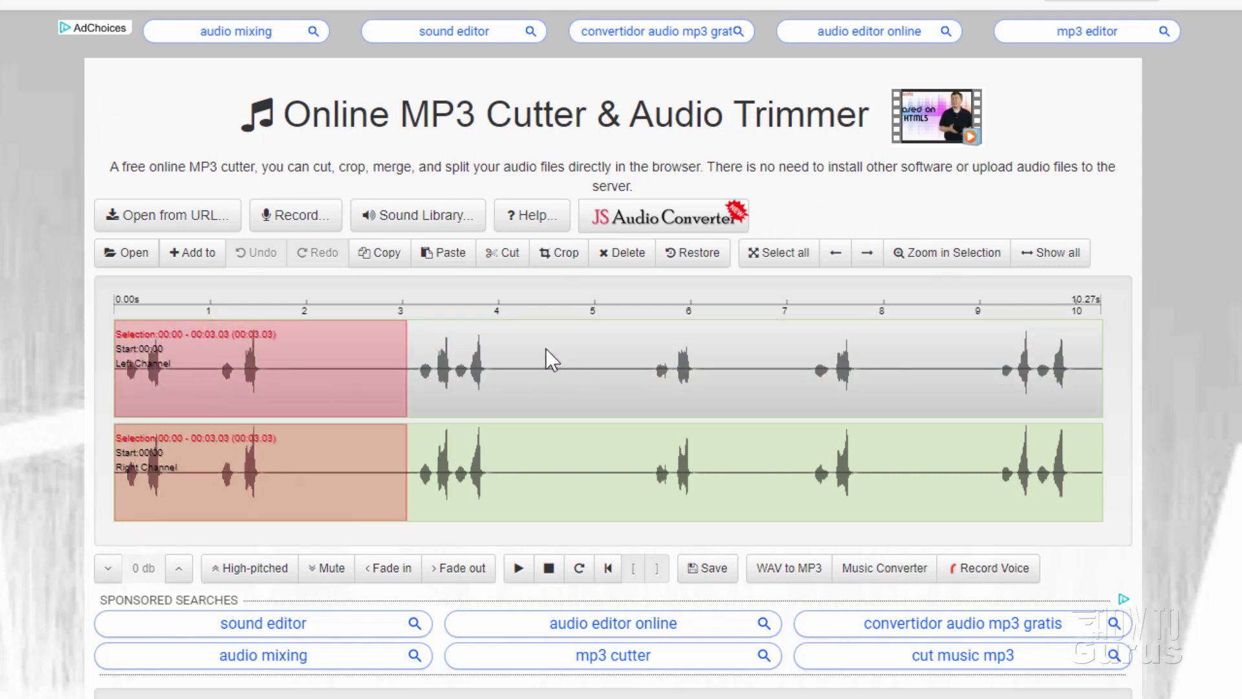
click(505, 259)
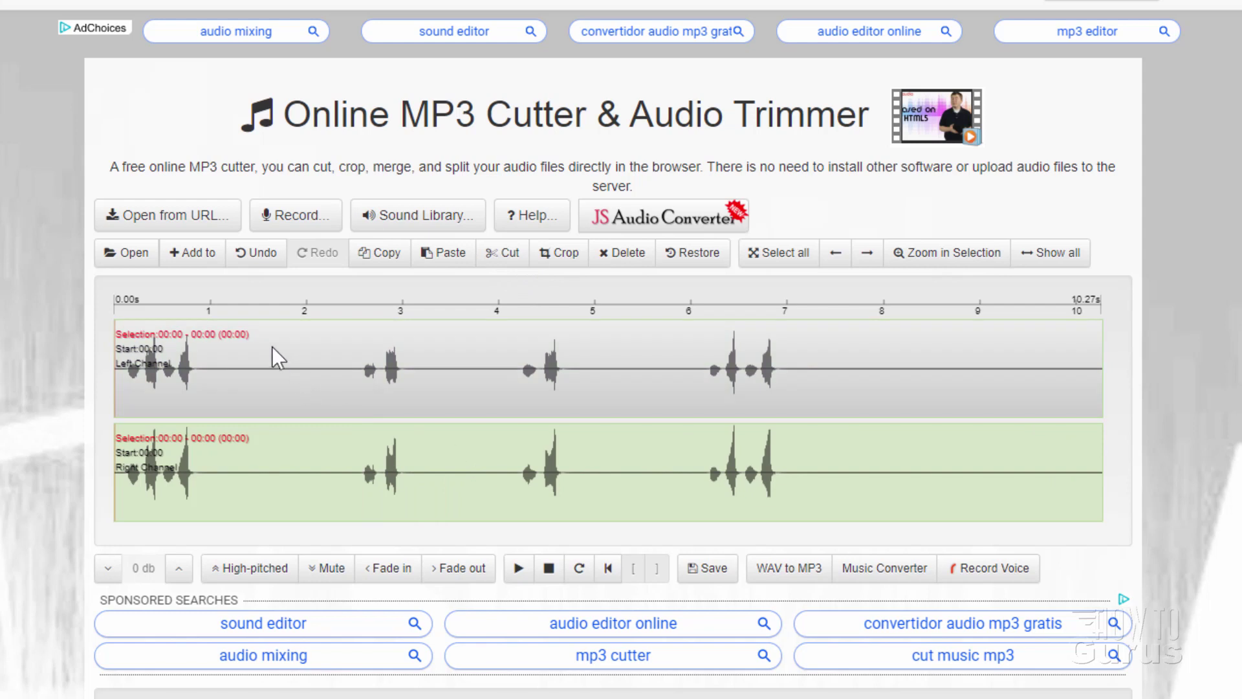
drag(214, 336, 1085, 312)
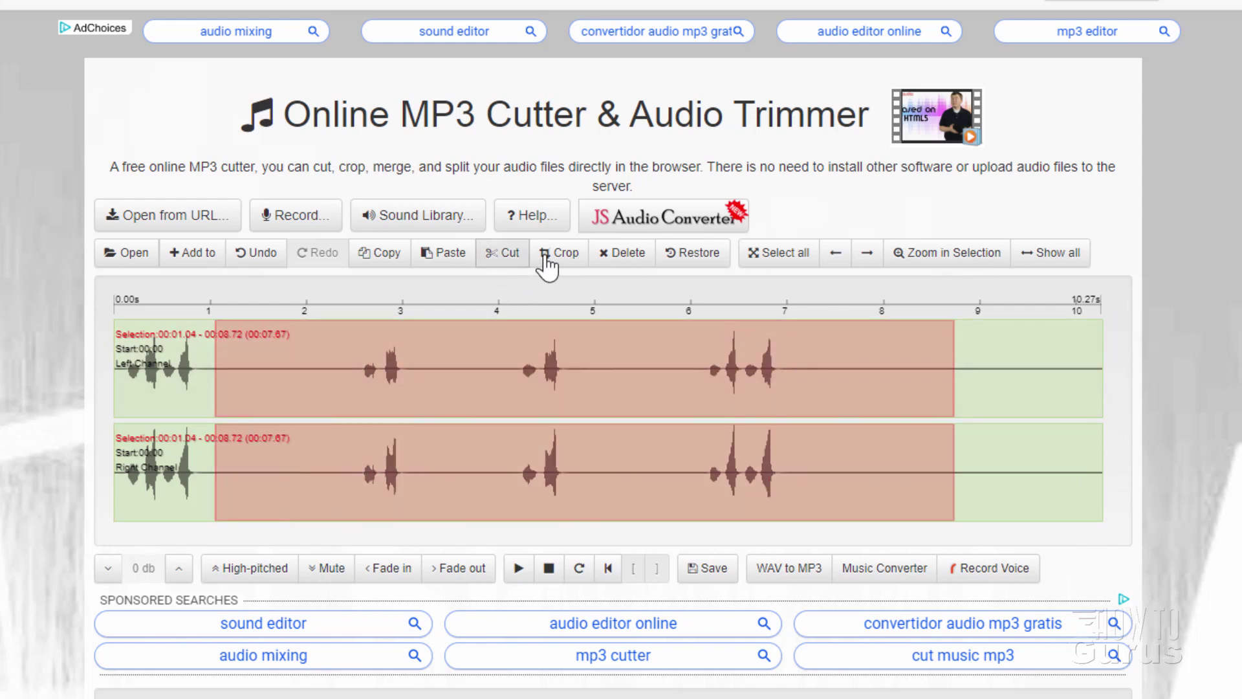
click(505, 256)
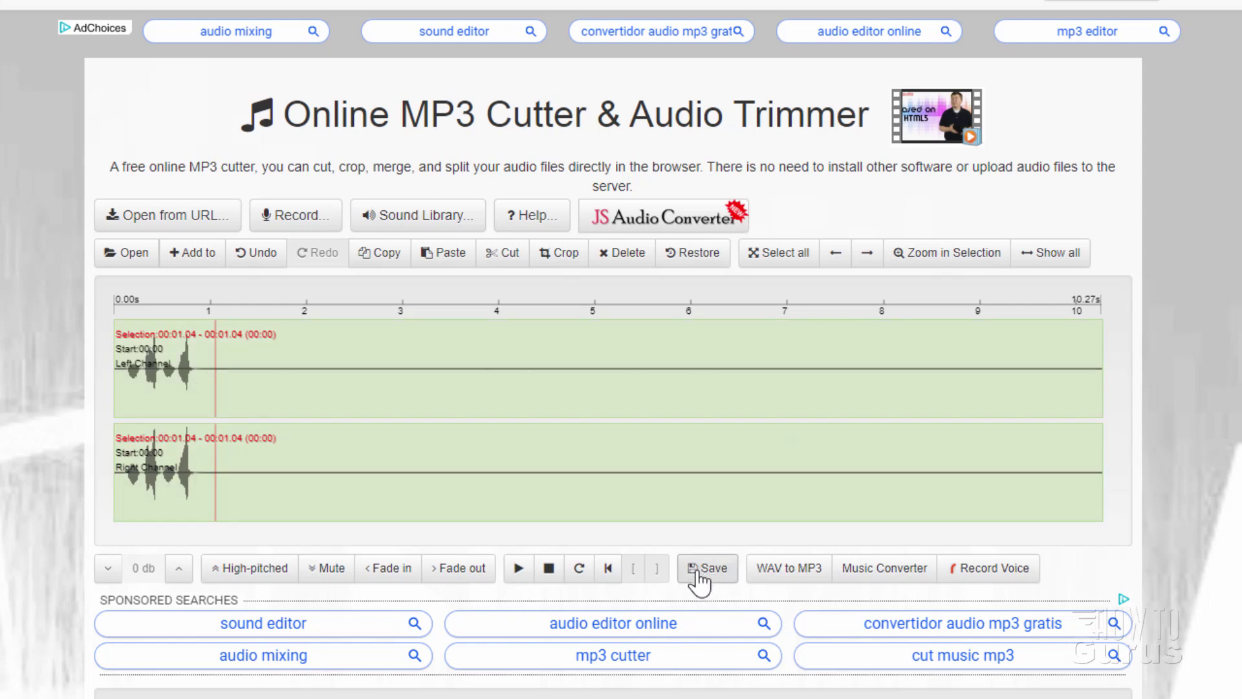
Step: Export the trimmed honk in Ogg (.ogg) format at 128k bitrate
click(695, 570)
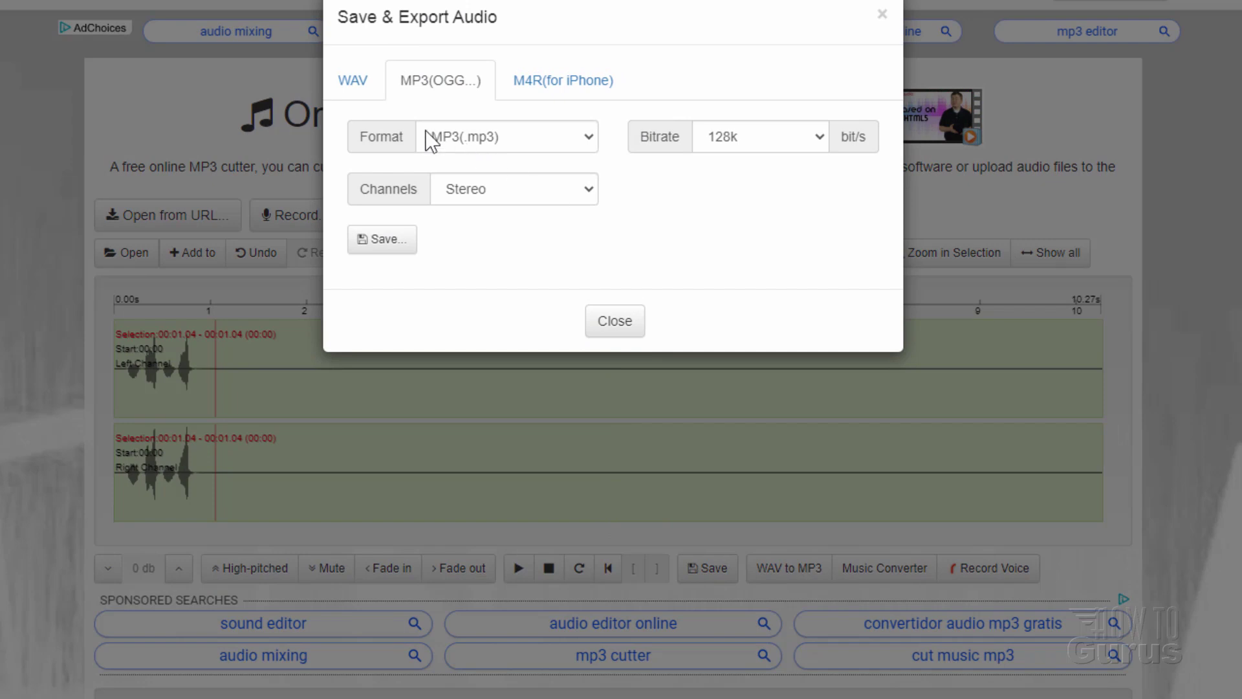
click(588, 136)
click(471, 182)
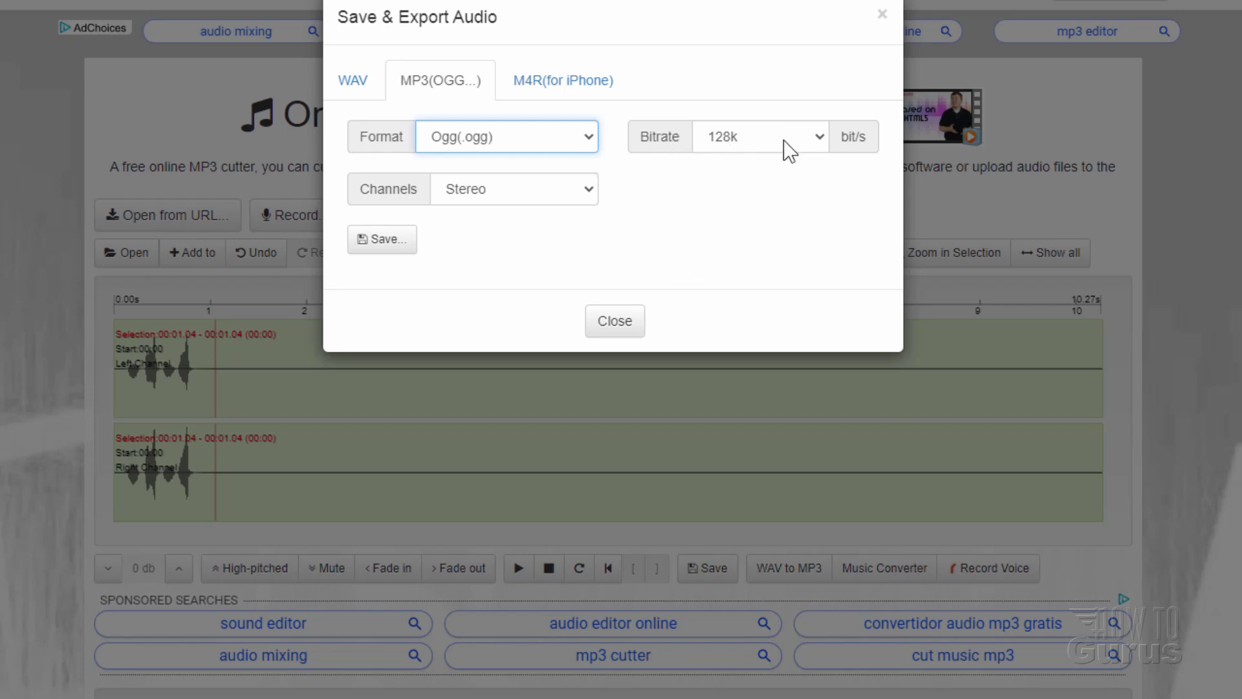
click(819, 136)
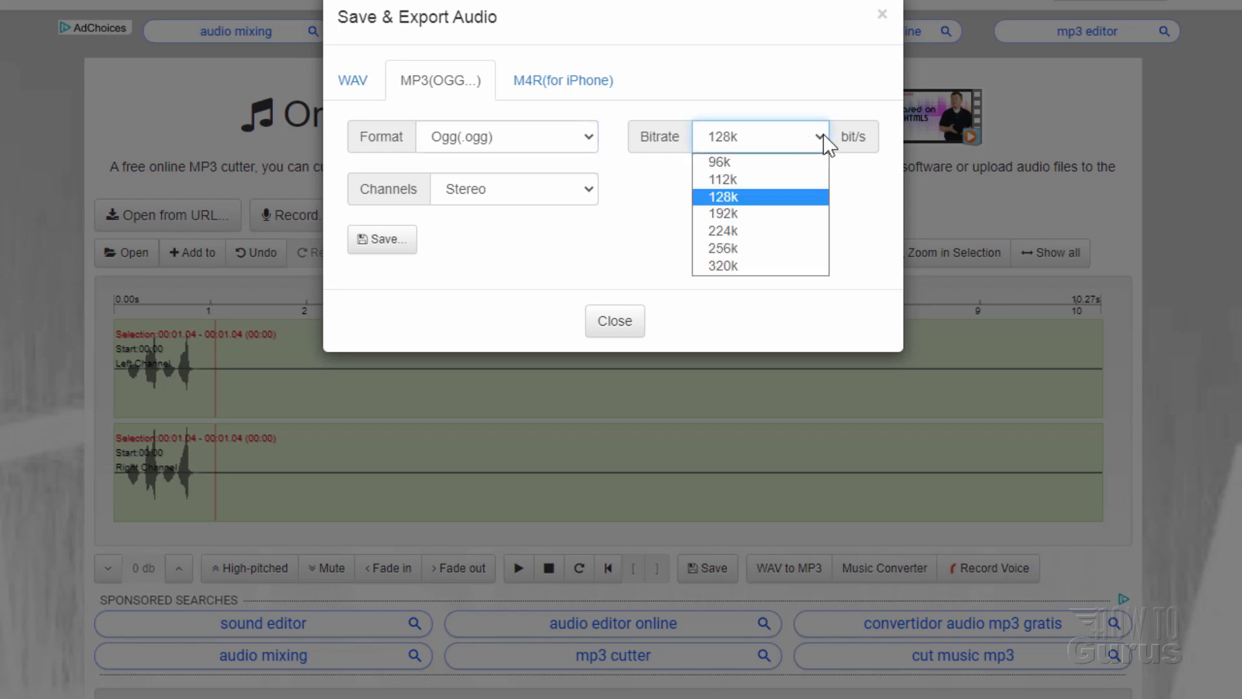
click(821, 137)
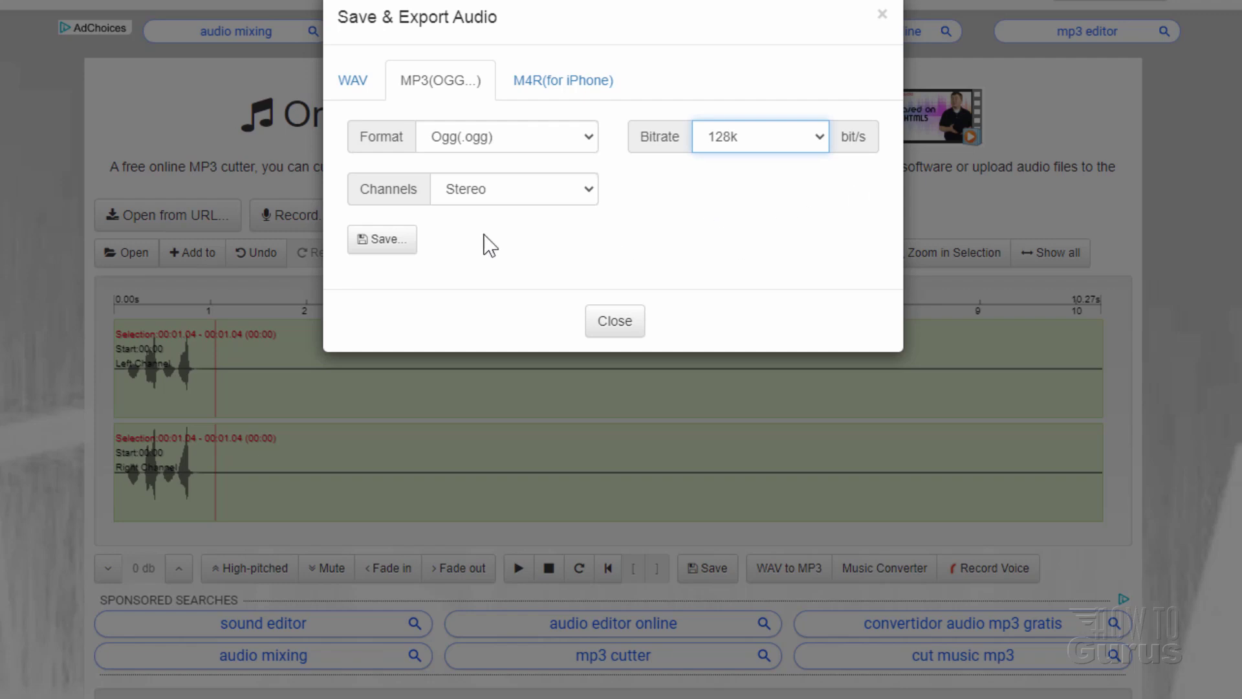
click(389, 241)
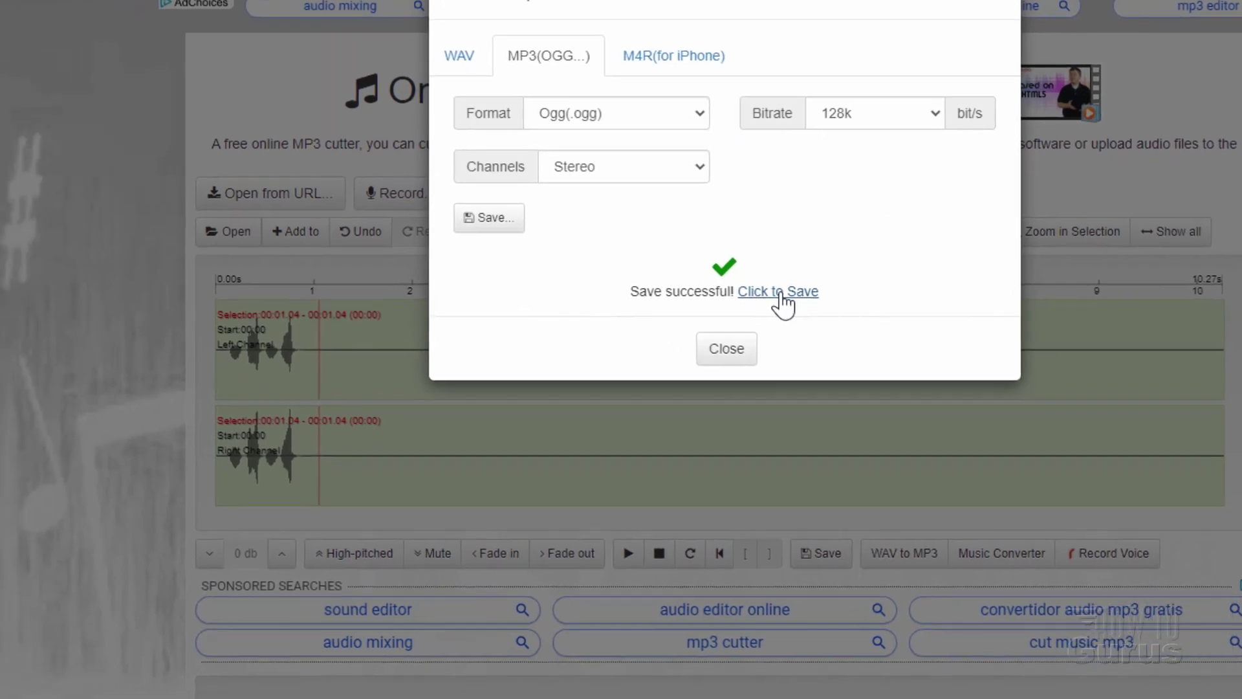
Step: Save the Ogg export as open.ogg in the pack's assets\minecraft\sounds\block\chest folder
click(667, 313)
double_click(227, 148)
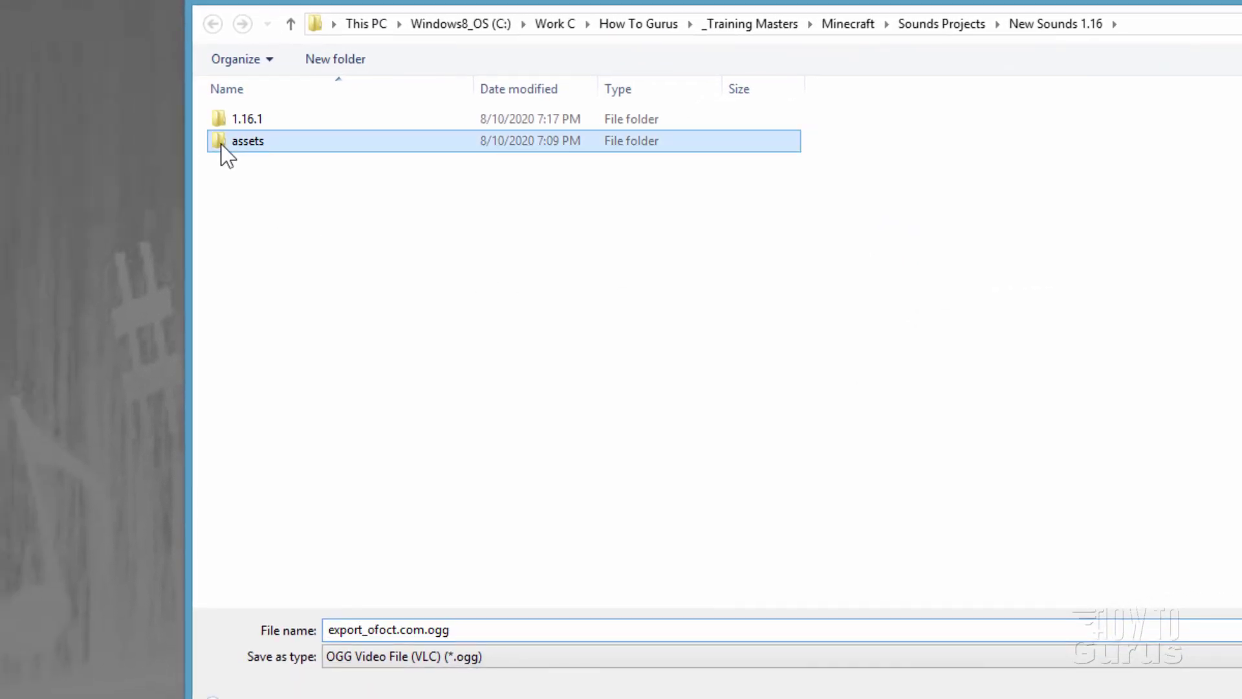
double_click(222, 119)
double_click(222, 119)
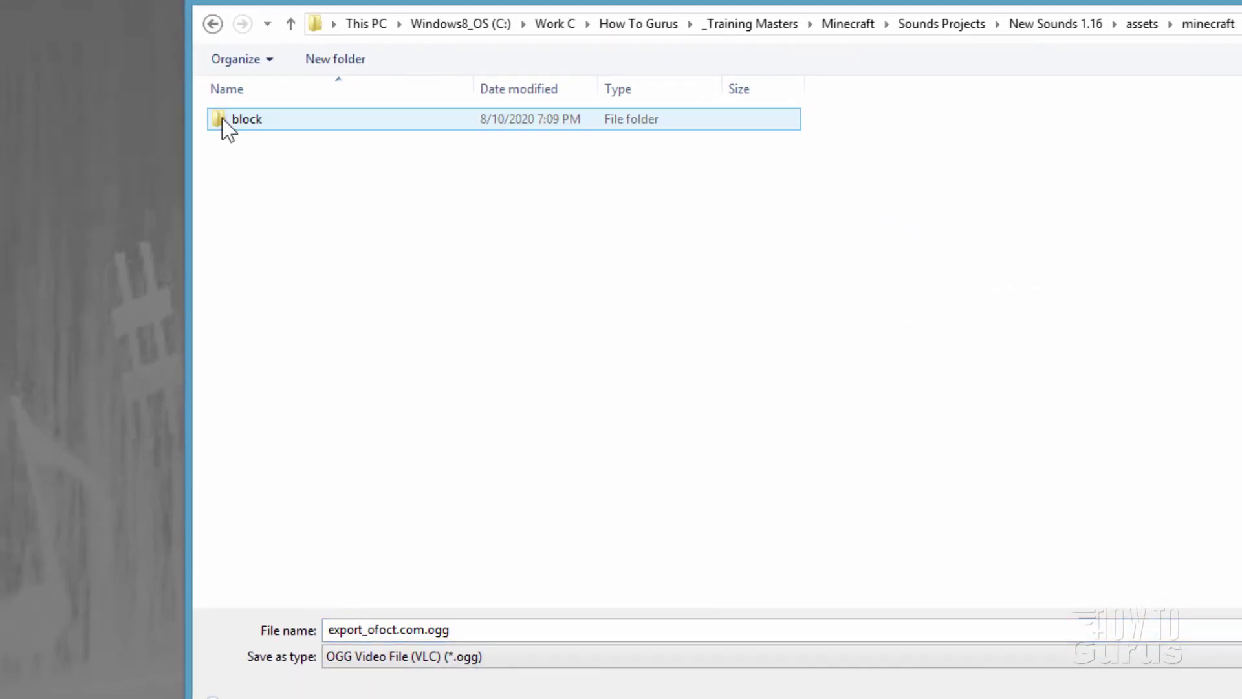
double_click(223, 119)
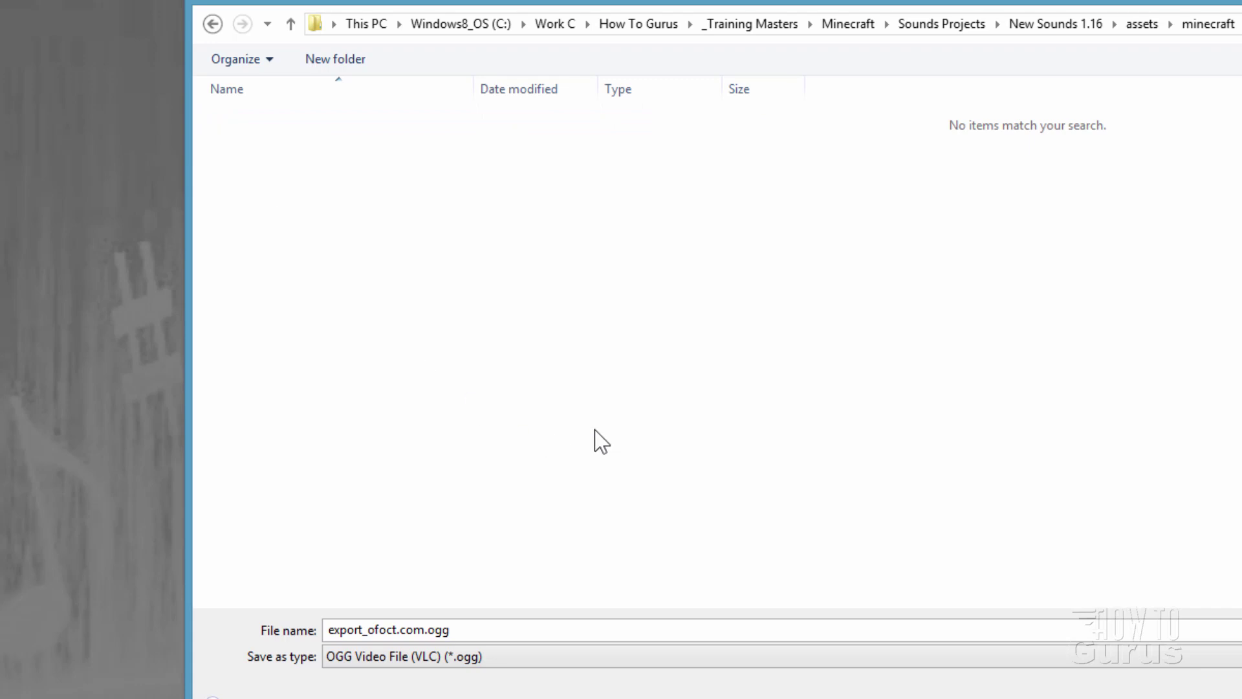
double_click(504, 631)
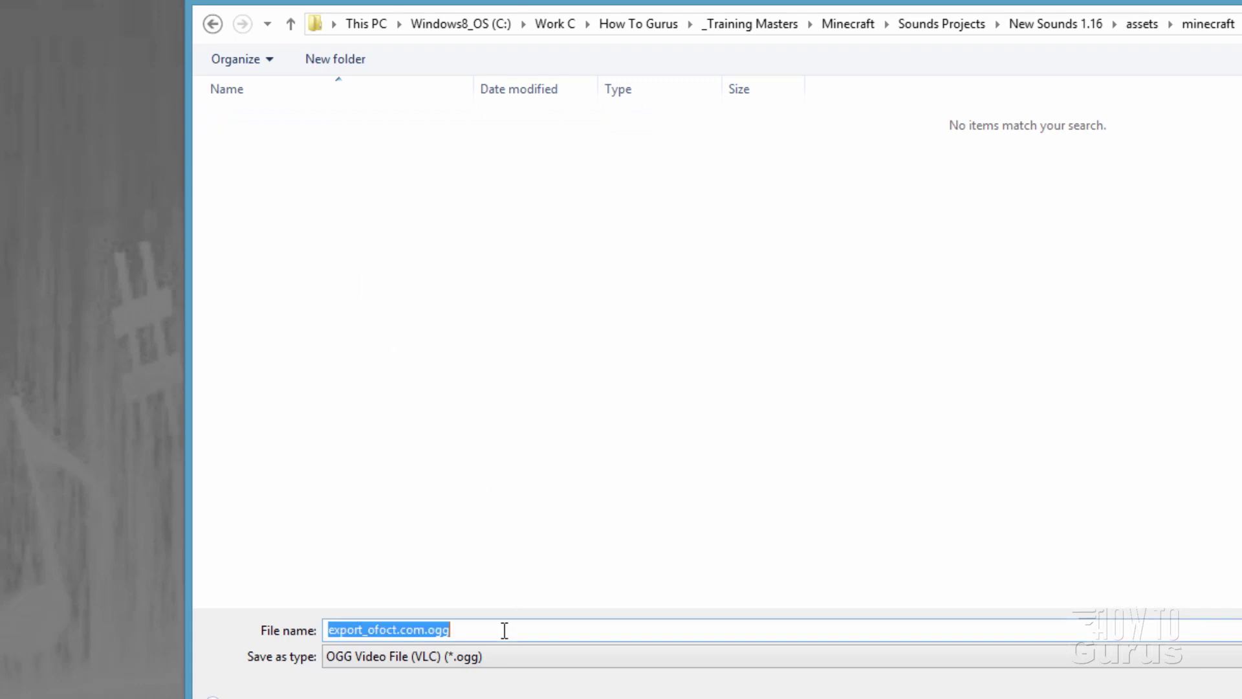
click(426, 634)
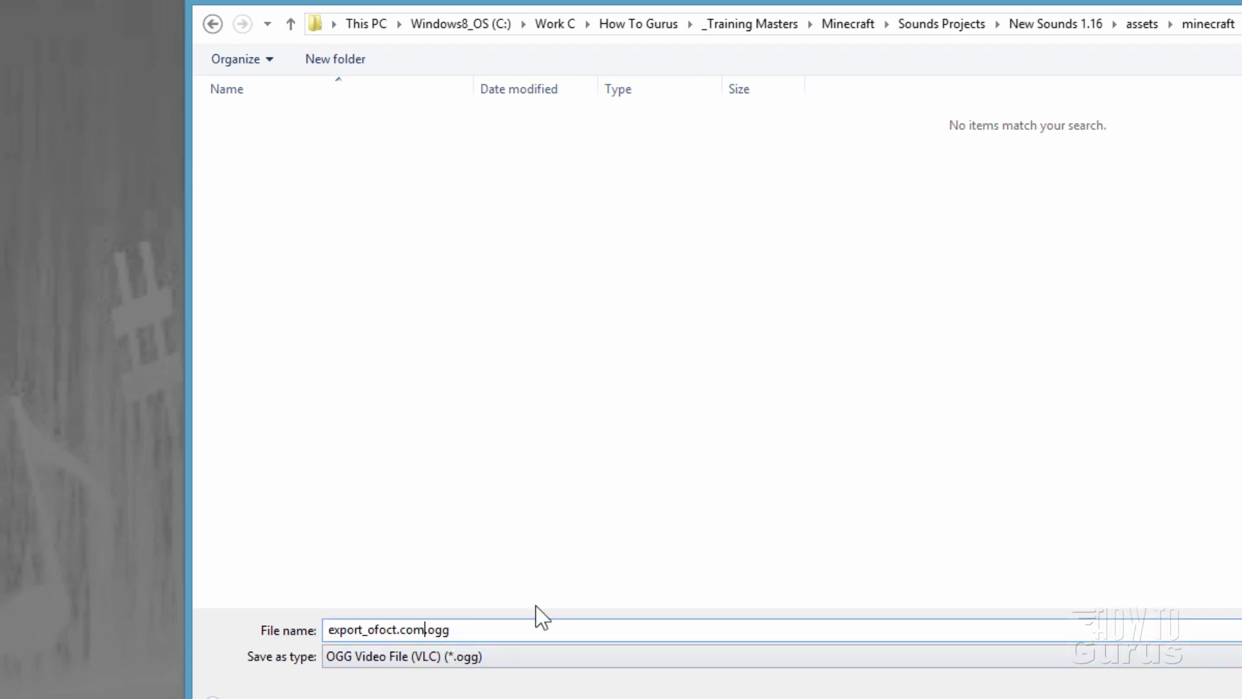
key(BackSpace)
key(BackSpace)
key(BackSpace)
key(BackSpace)
key(BackSpace)
key(BackSpace)
key(BackSpace)
key(BackSpace)
key(BackSpace)
key(BackSpace)
key(BackSpace)
key(BackSpace)
key(BackSpace)
key(BackSpace)
key(BackSpace)
key(BackSpace)
key(BackSpace)
text(open)
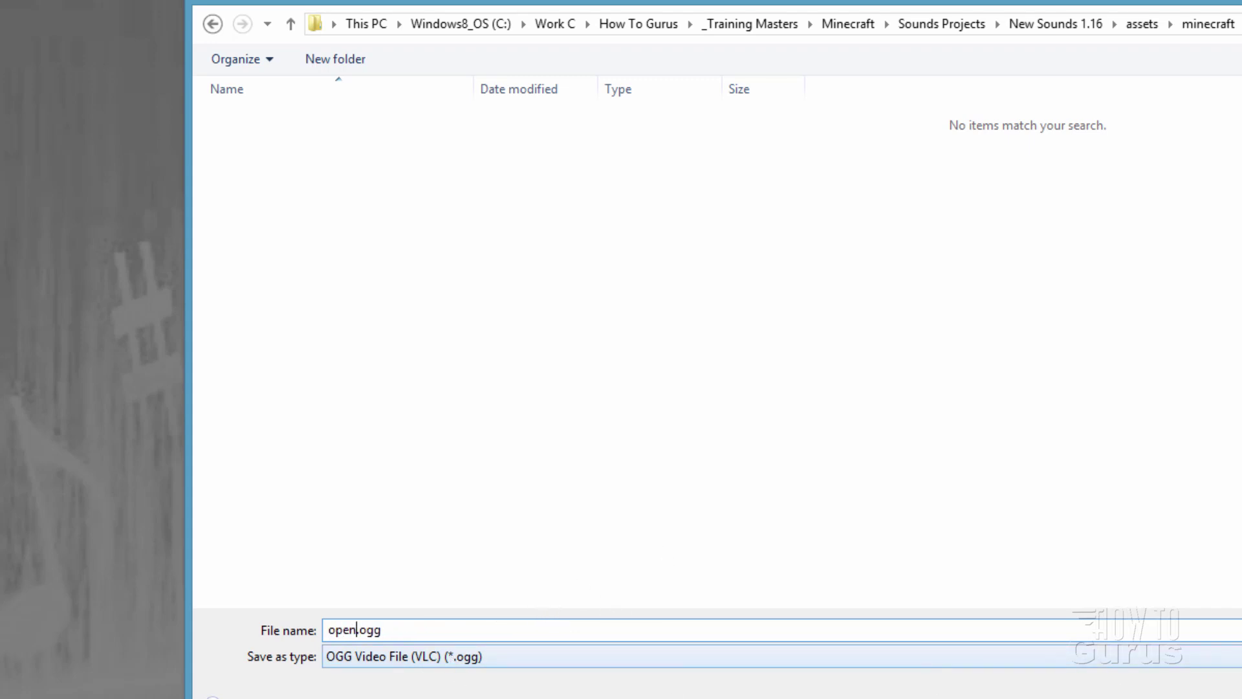
key(Return)
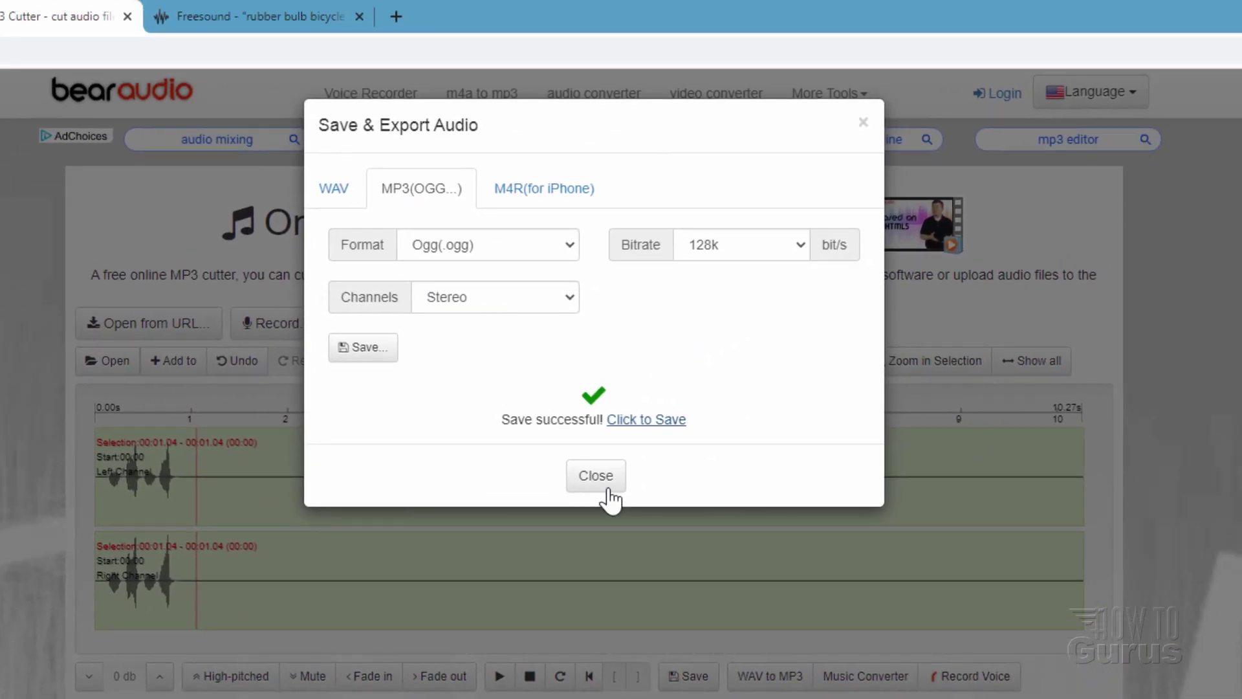
Step: Close the export dialog and browse into the chest sounds folder to confirm open.ogg
click(609, 490)
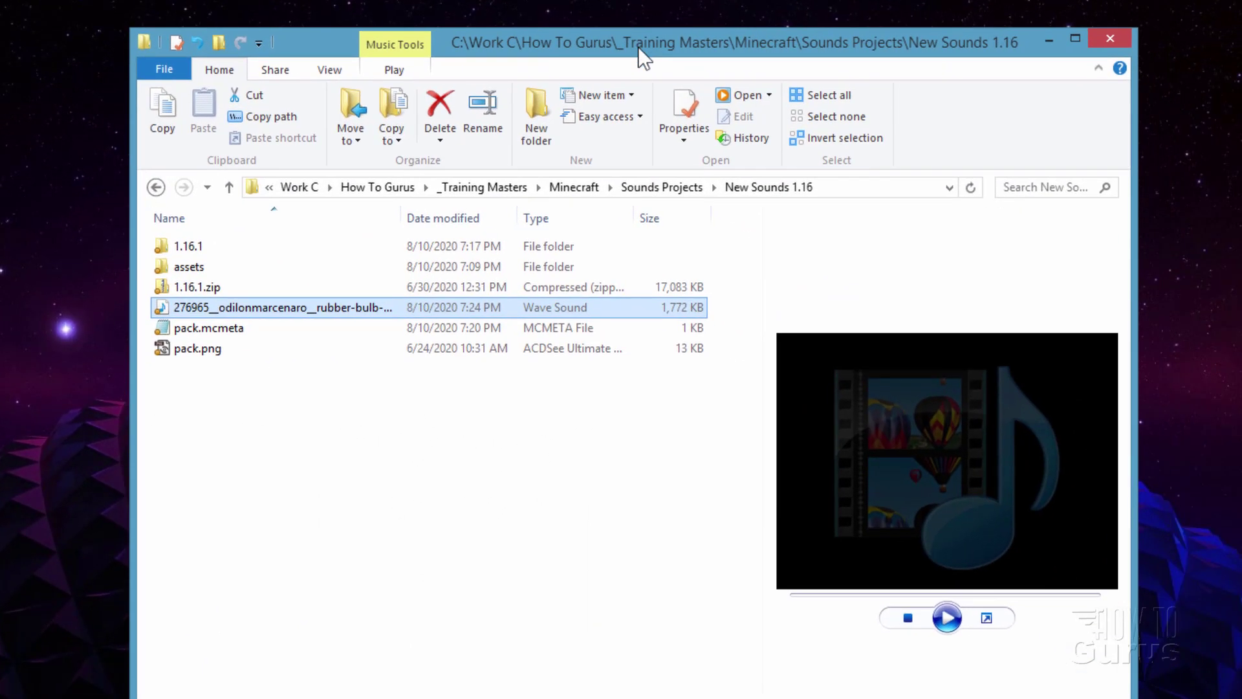
click(286, 456)
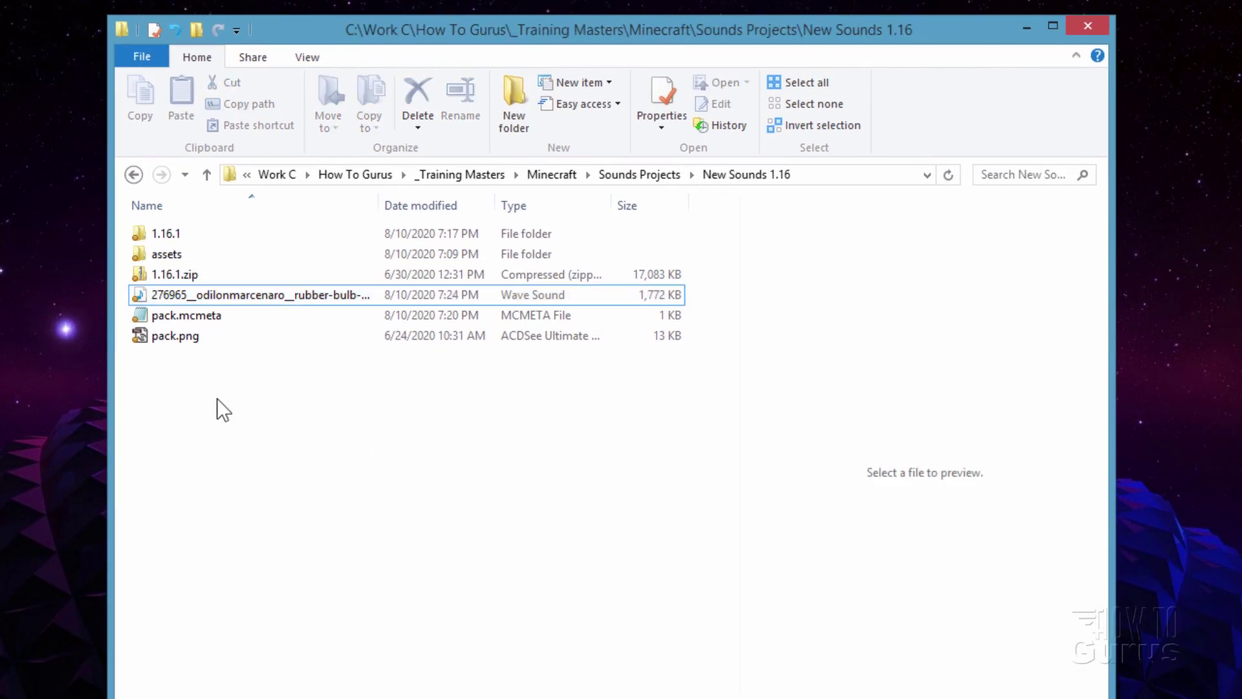
double_click(145, 252)
double_click(142, 237)
double_click(141, 234)
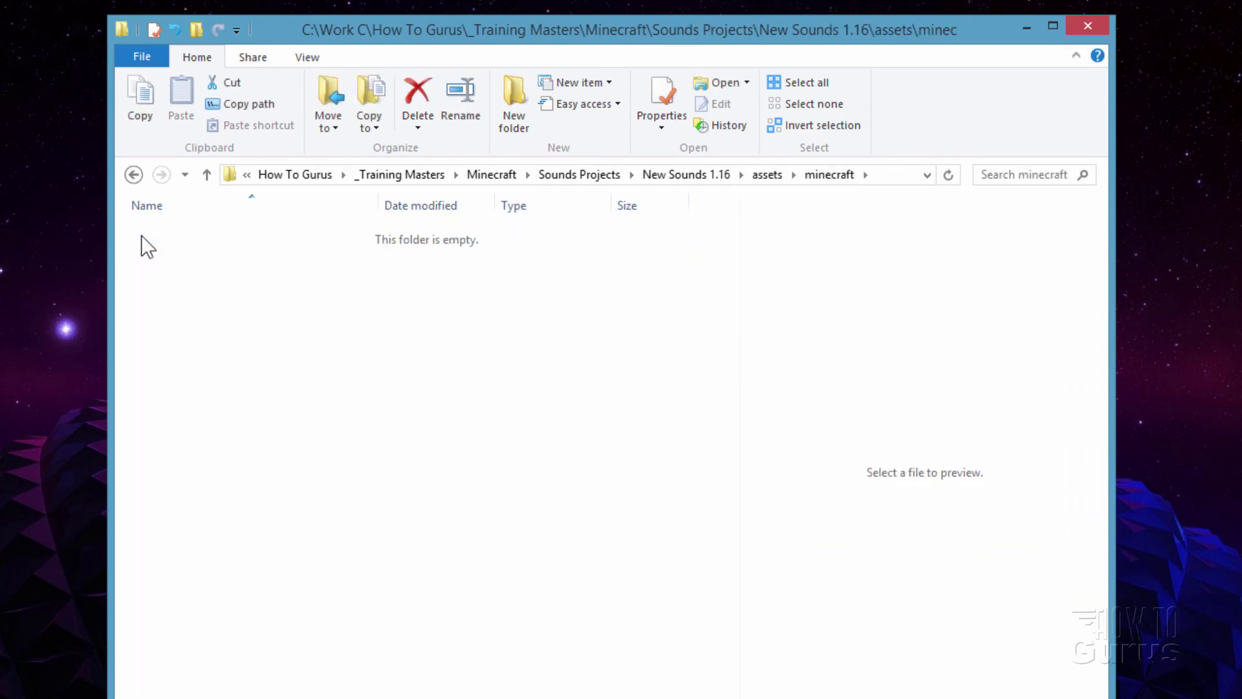
double_click(141, 234)
double_click(141, 235)
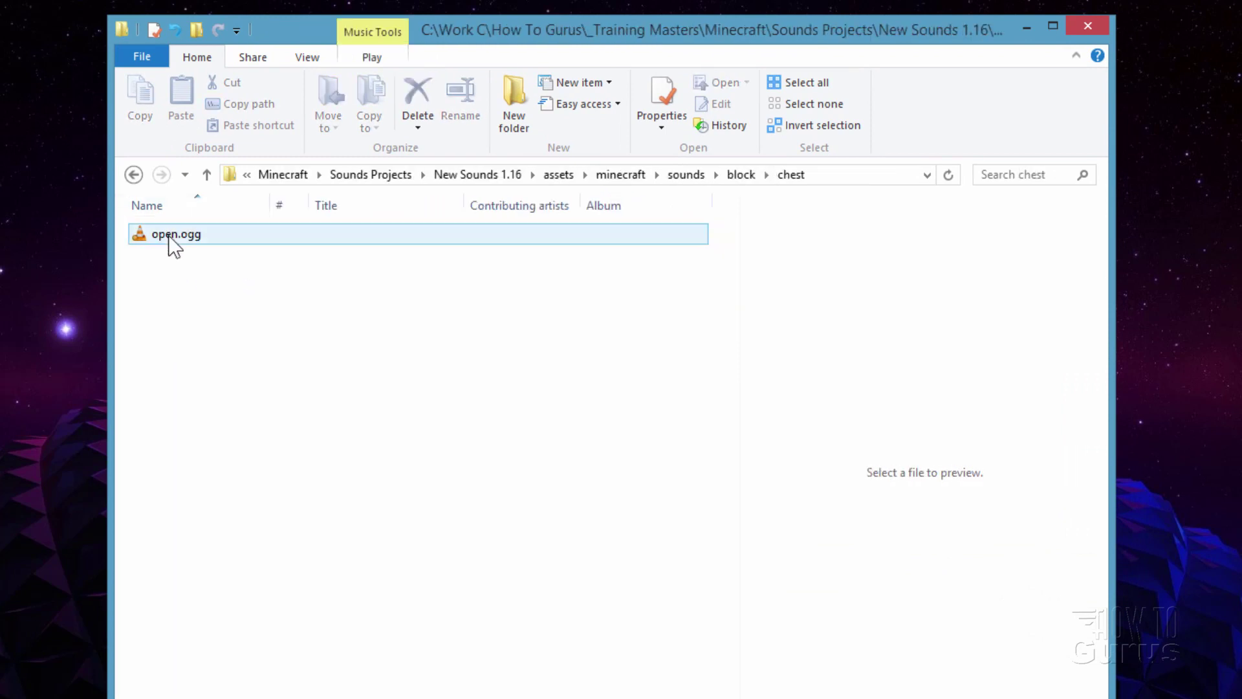
Step: Return to New Sounds 1.16 and select assets, pack.mcmeta and pack.png together
click(521, 178)
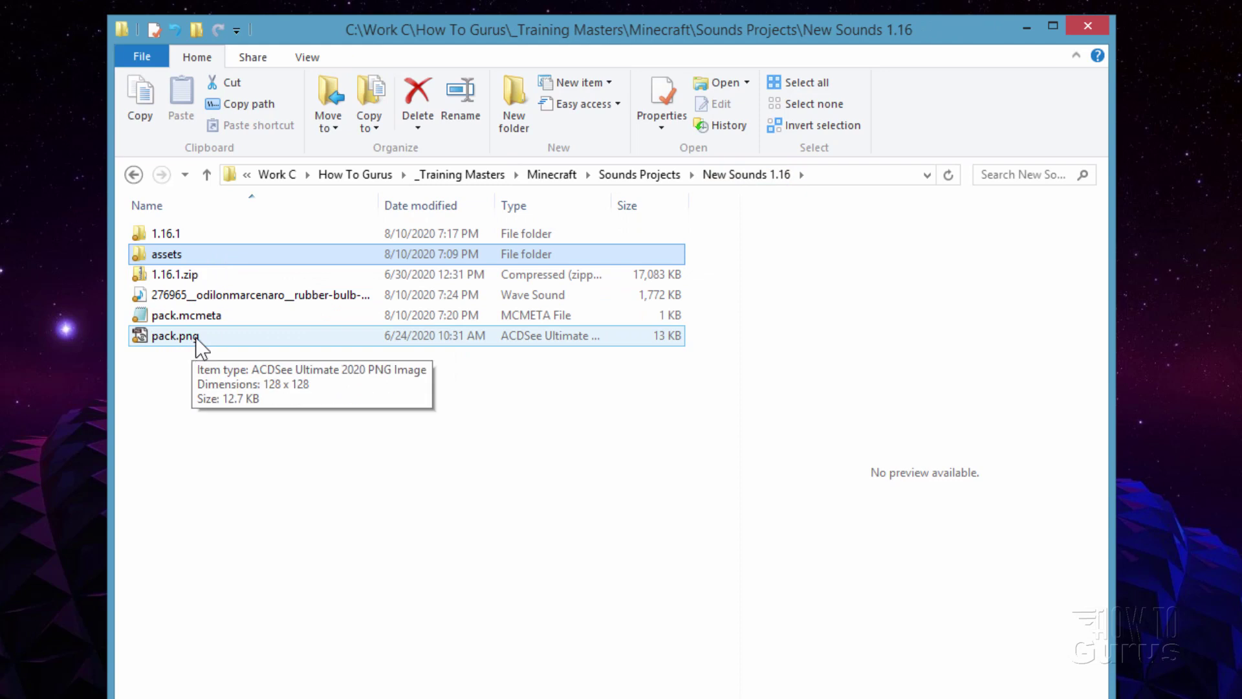
ctrl+click(170, 315)
ctrl+click(165, 335)
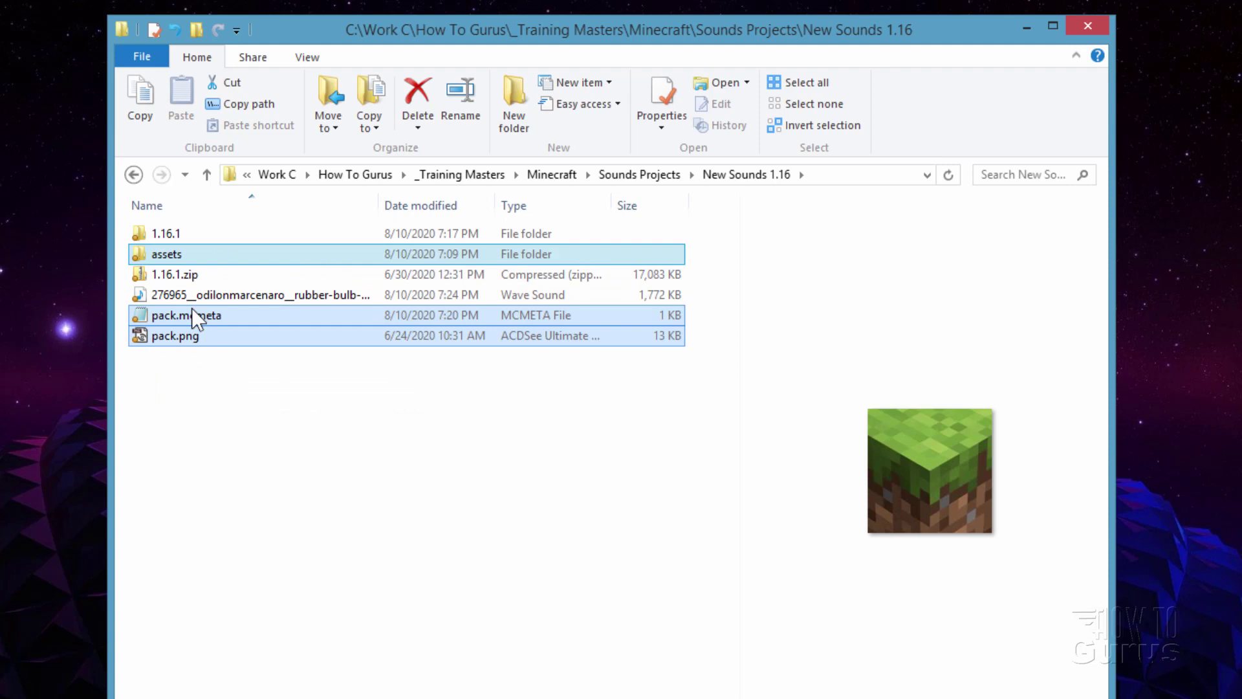
Step: Compress assets, pack.mcmeta and pack.png into 'new sounds 1.16.zip'
click(252, 58)
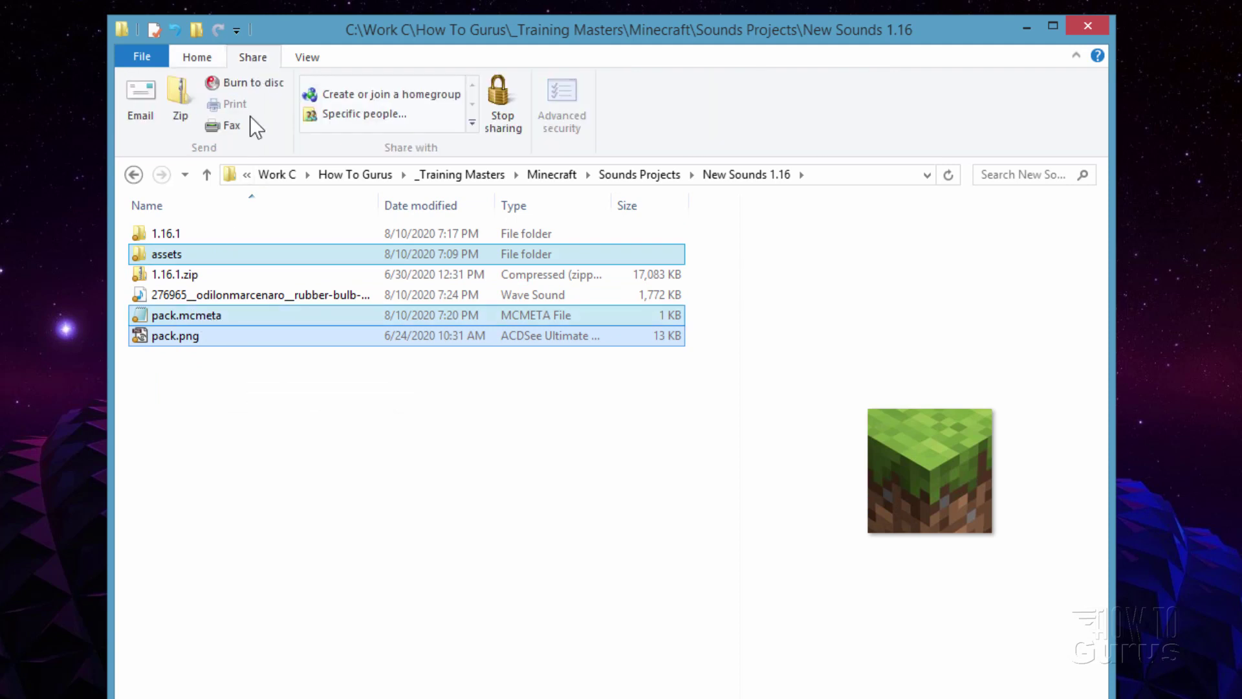
click(177, 102)
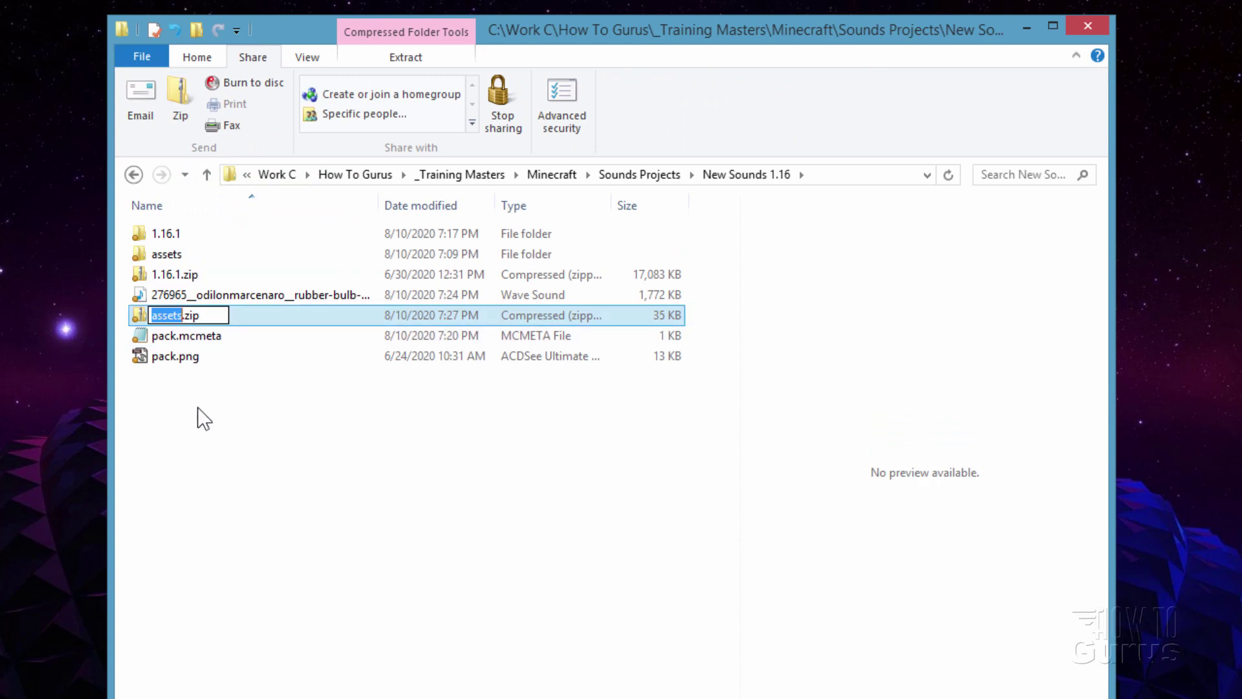
text(new soun)
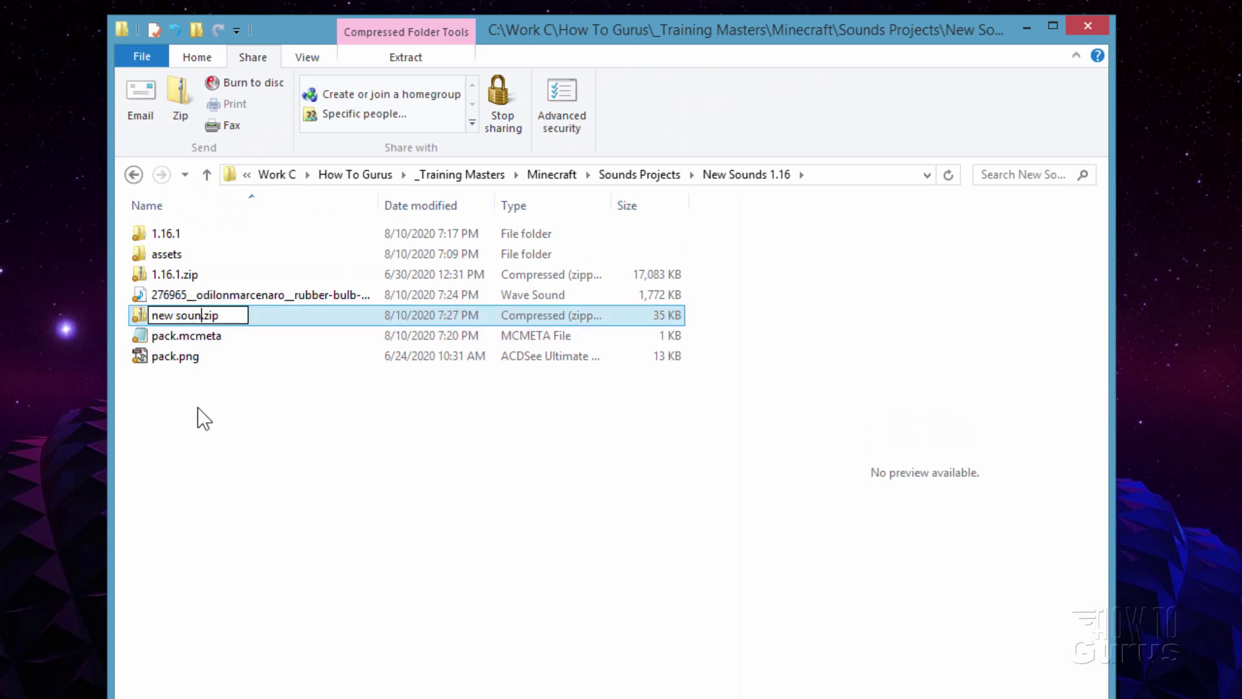
text(ds 1.1)
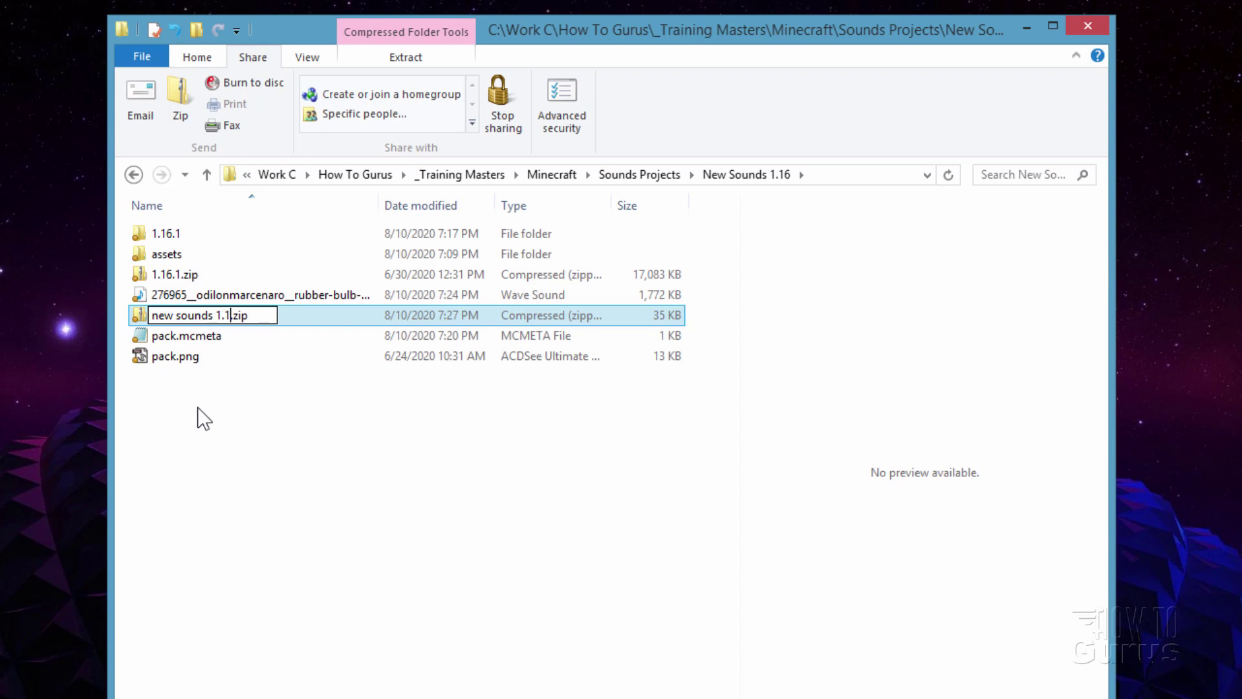
text(6)
key(Return)
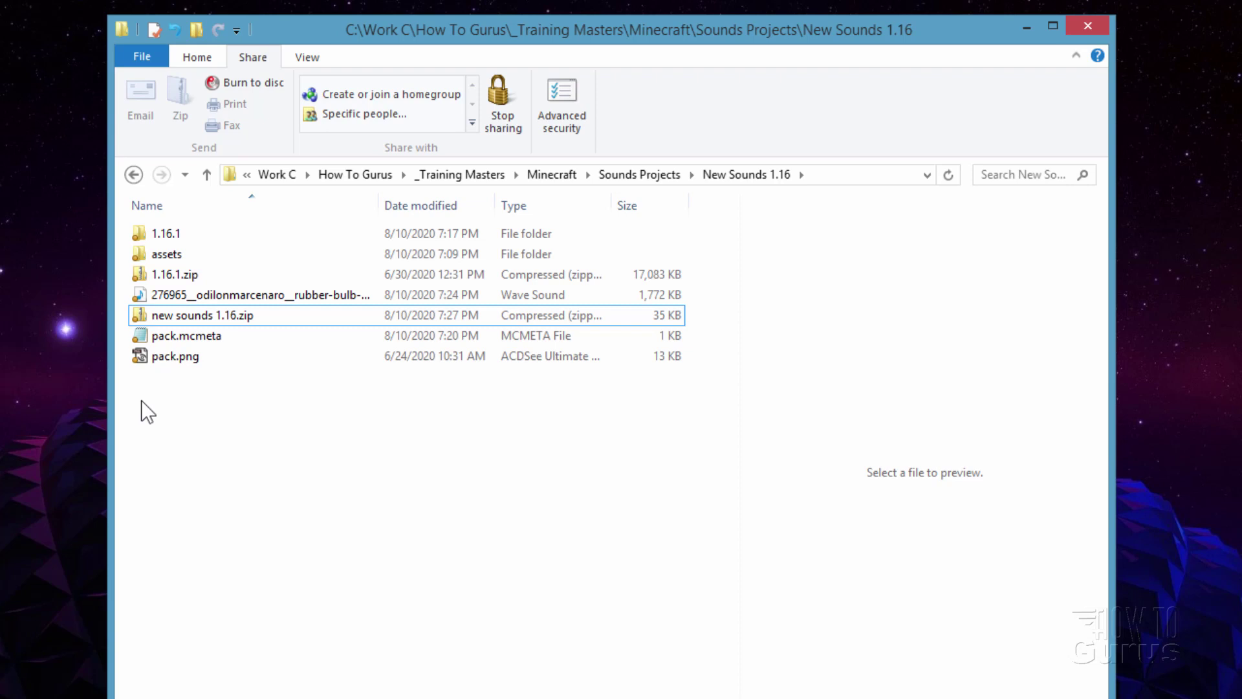
key(super+e)
Step: Navigate the new window to %appdata%\.minecraft\resourcepacks
click(623, 225)
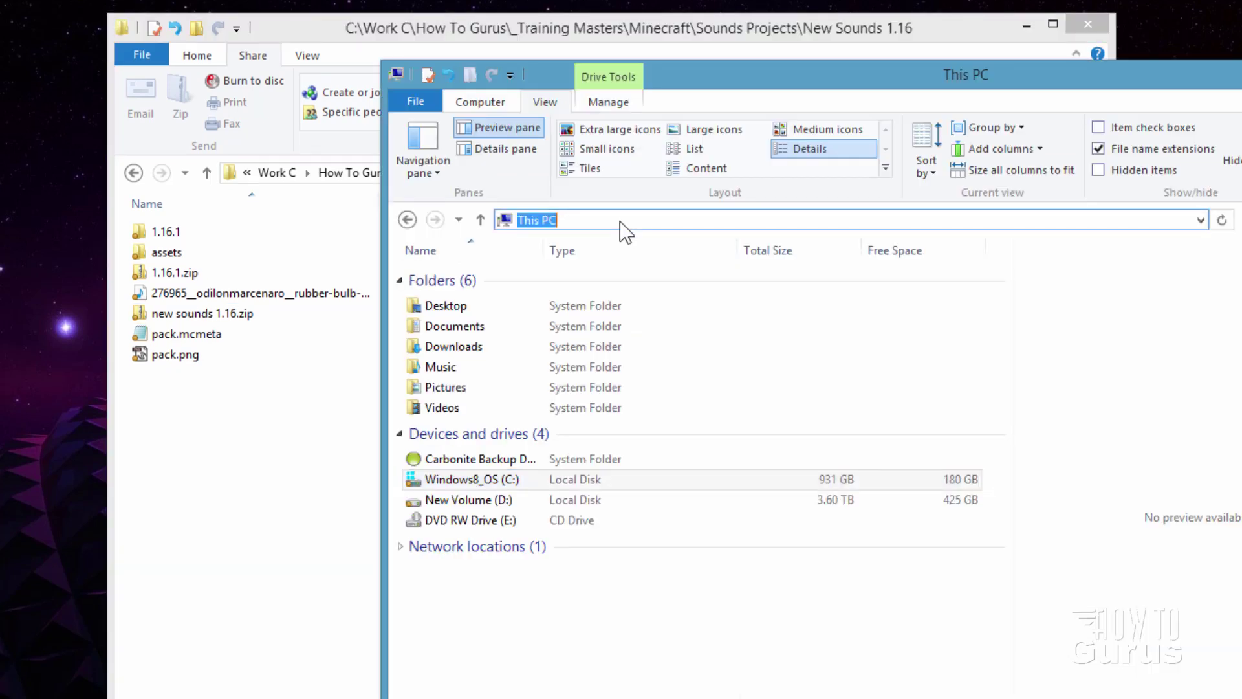
text(%appda)
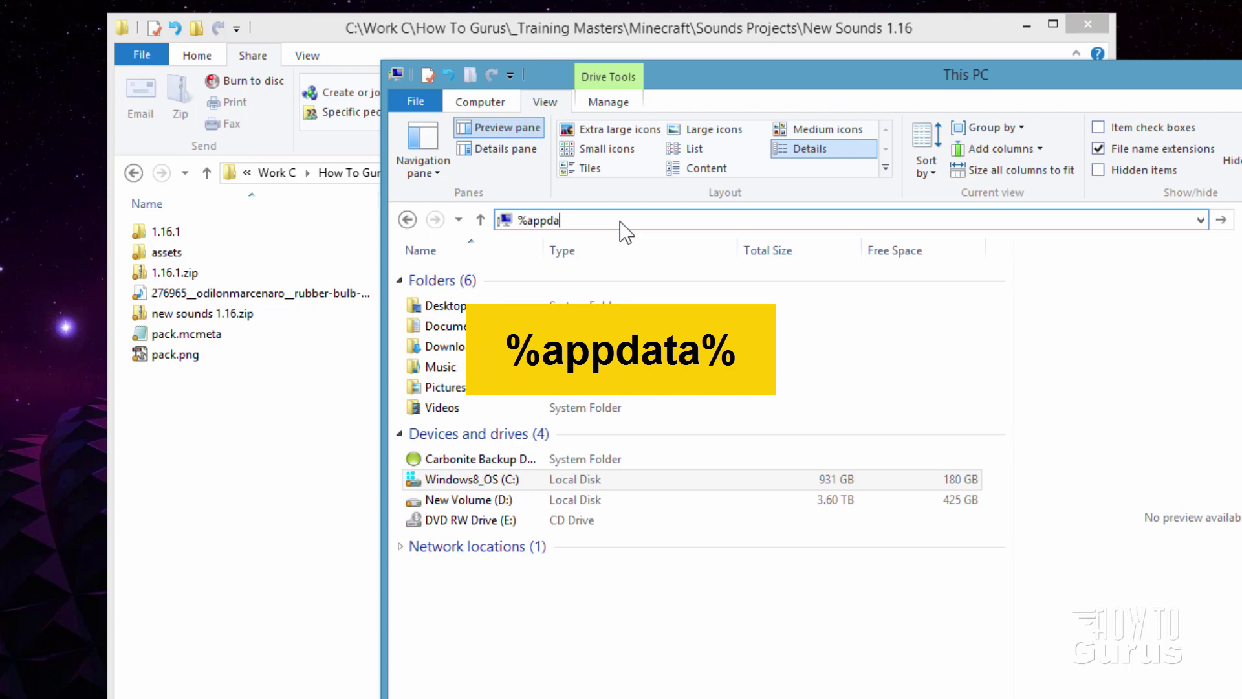
text(ta%)
key(Return)
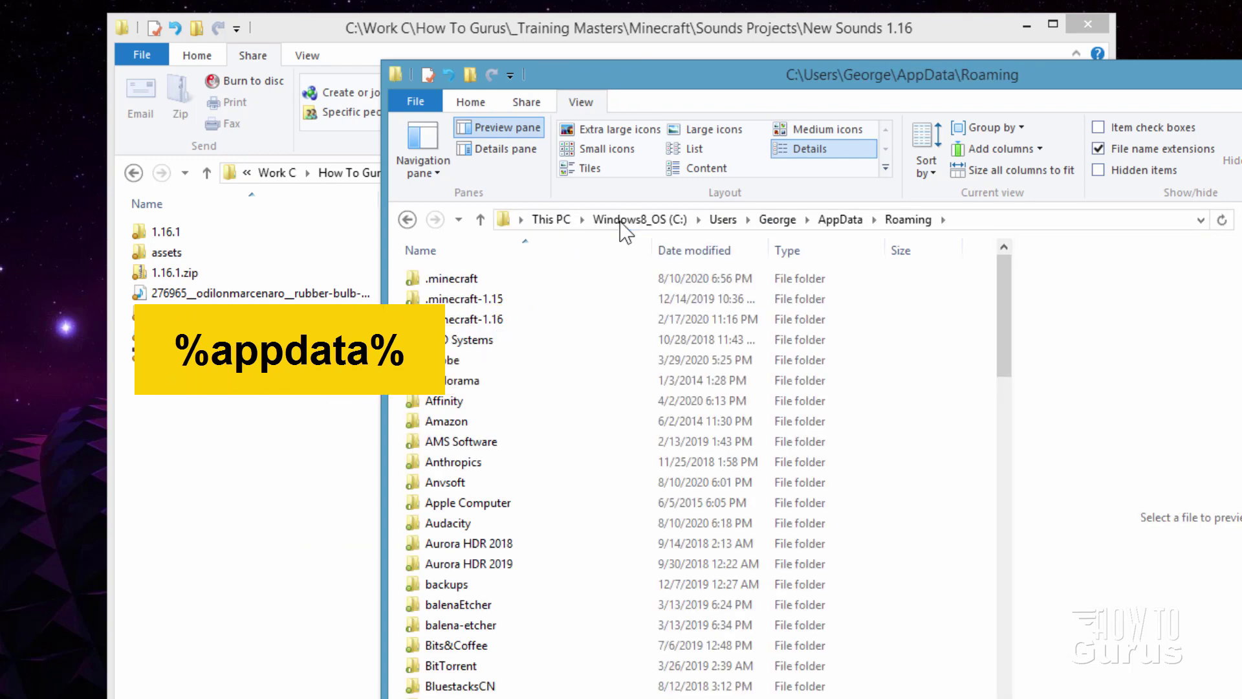
double_click(429, 285)
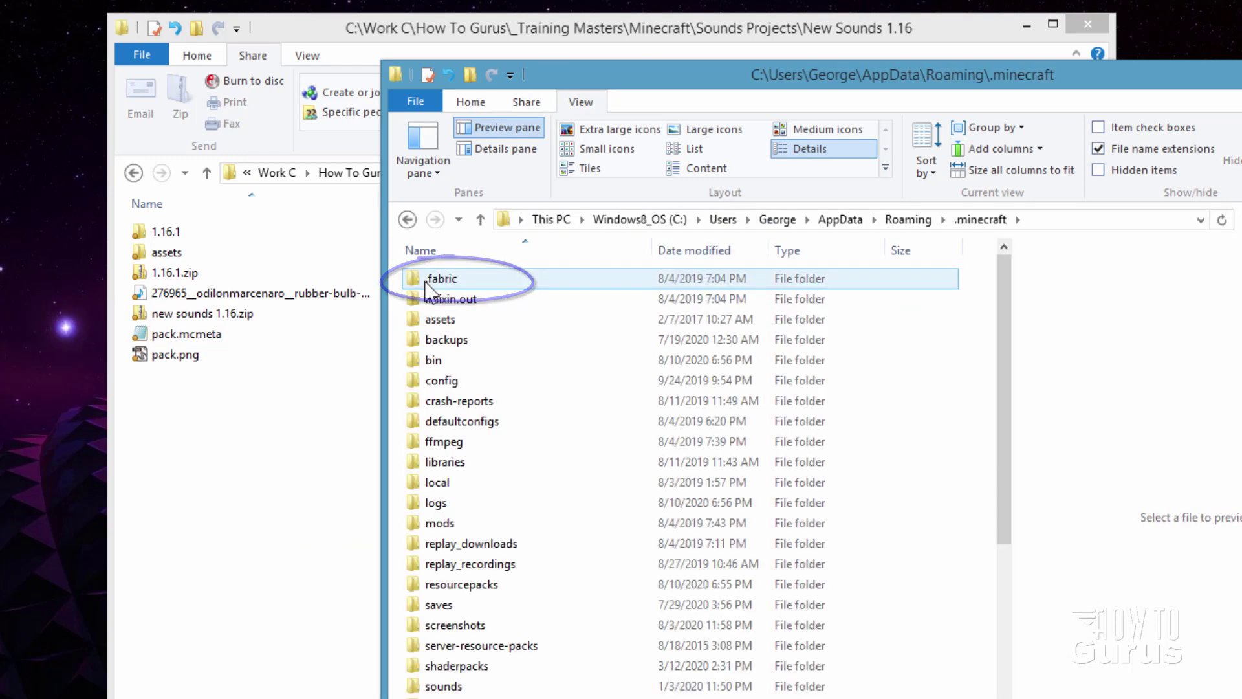
double_click(421, 581)
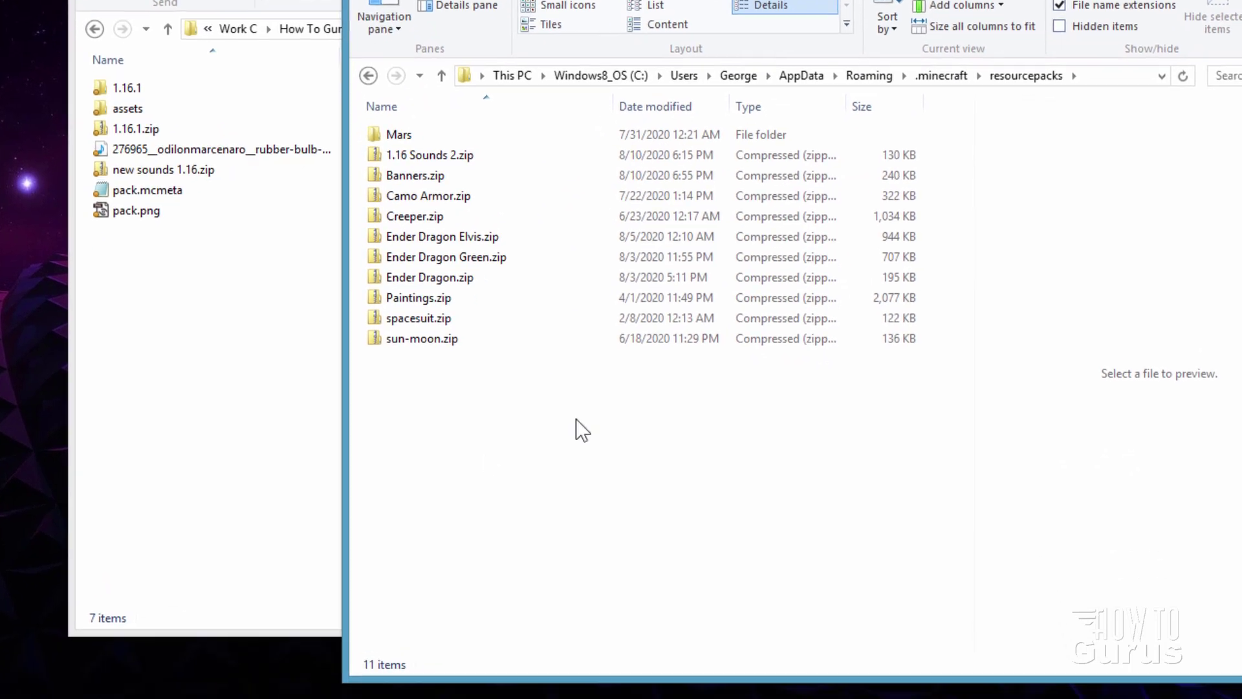
Step: Copy new sounds 1.16.zip into the resourcepacks folder
click(136, 149)
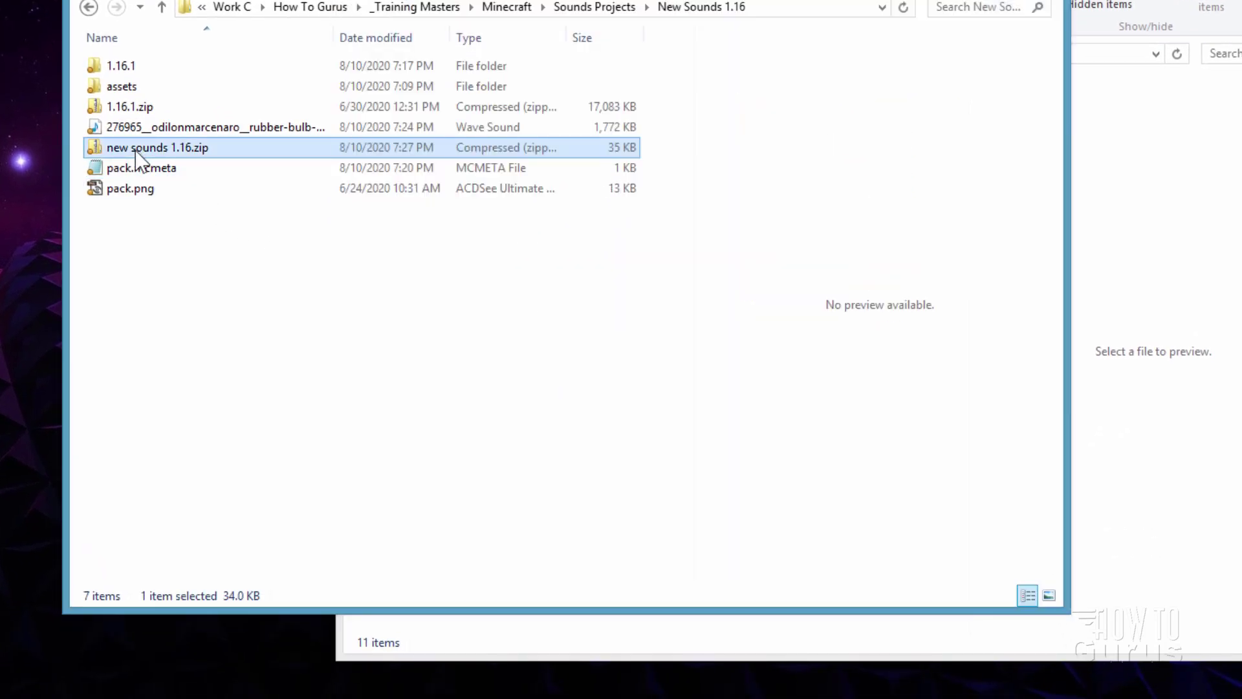
drag(136, 150, 653, 622)
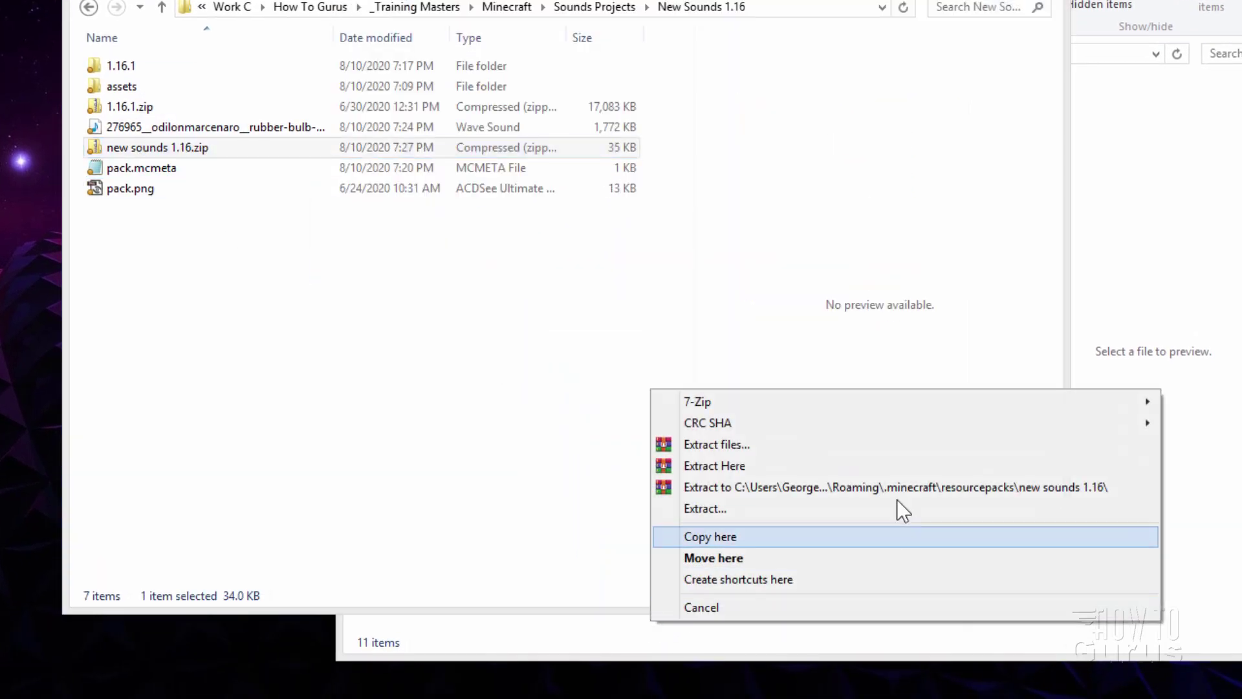
click(736, 536)
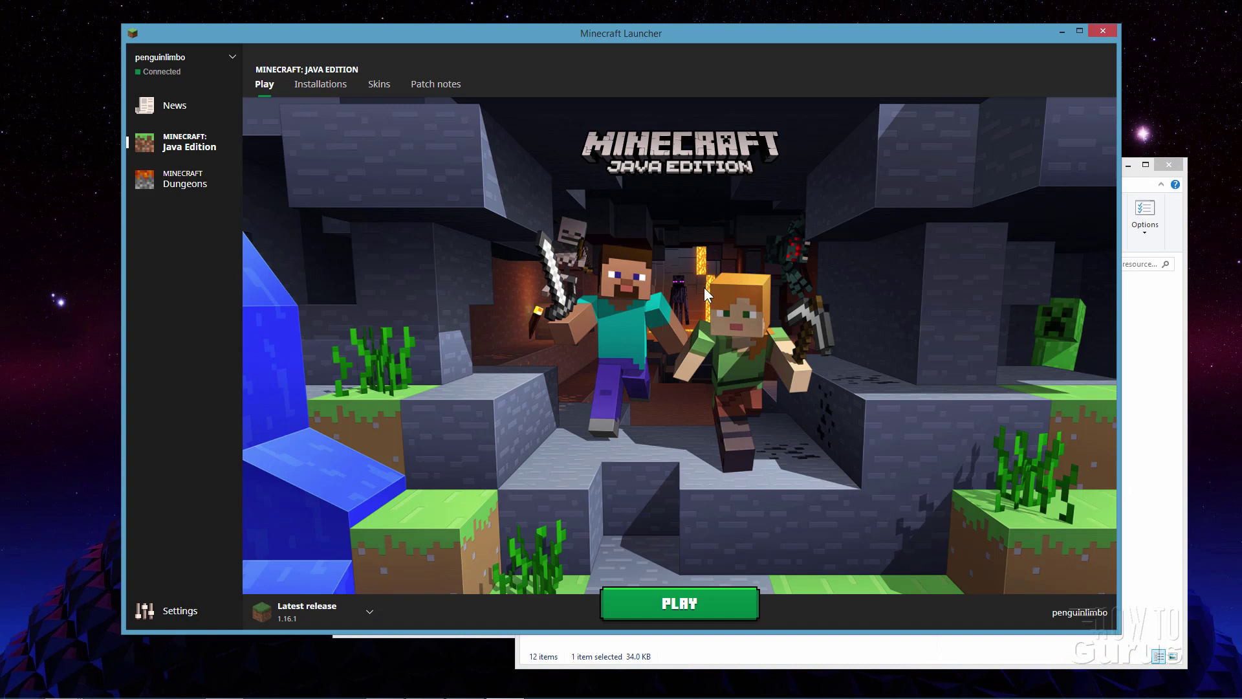
Step: Launch Minecraft Java Edition 1.16.1 from the Minecraft Launcher
click(667, 603)
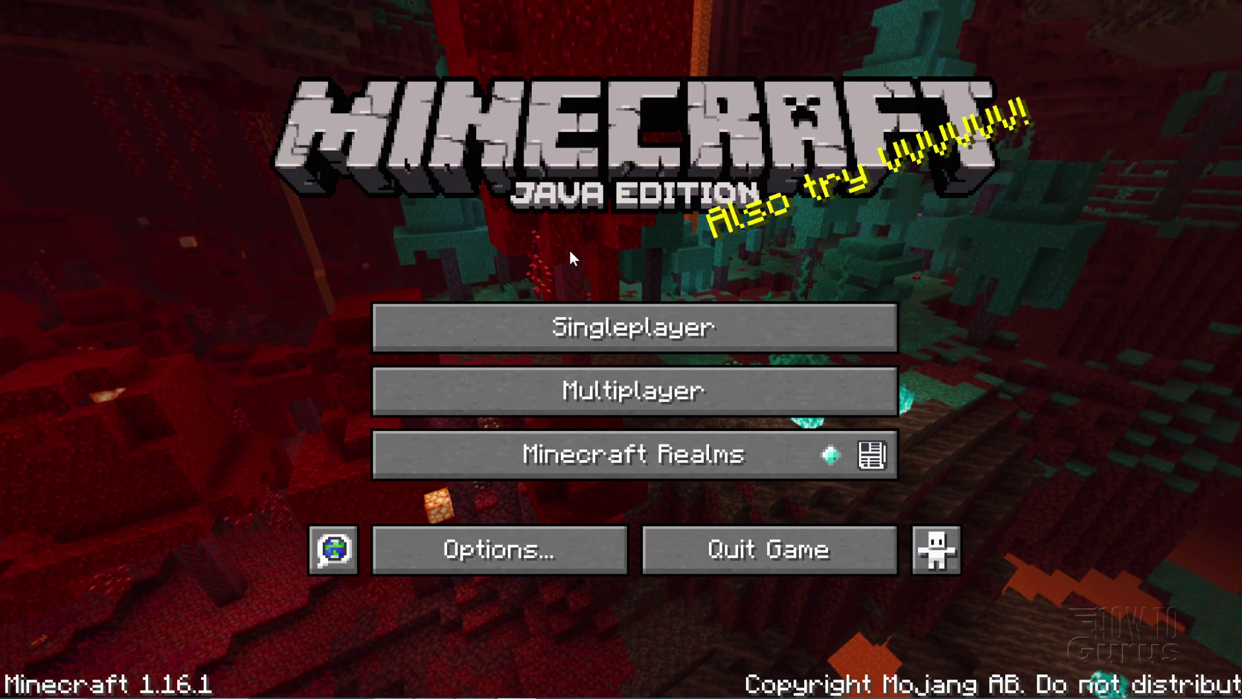
Step: In Resource Packs, activate new sounds 1.16.zip, deactivate 1.16 Sounds 2.zip, and apply the changes
click(495, 549)
click(453, 443)
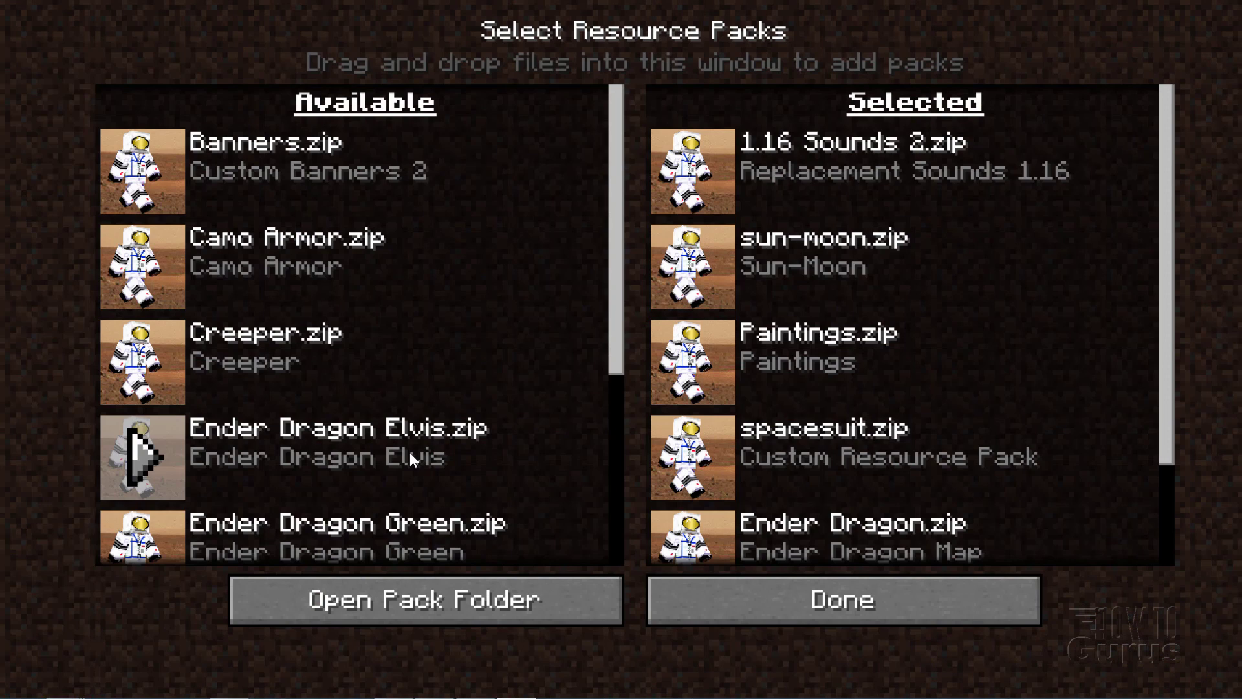
drag(615, 173, 517, 306)
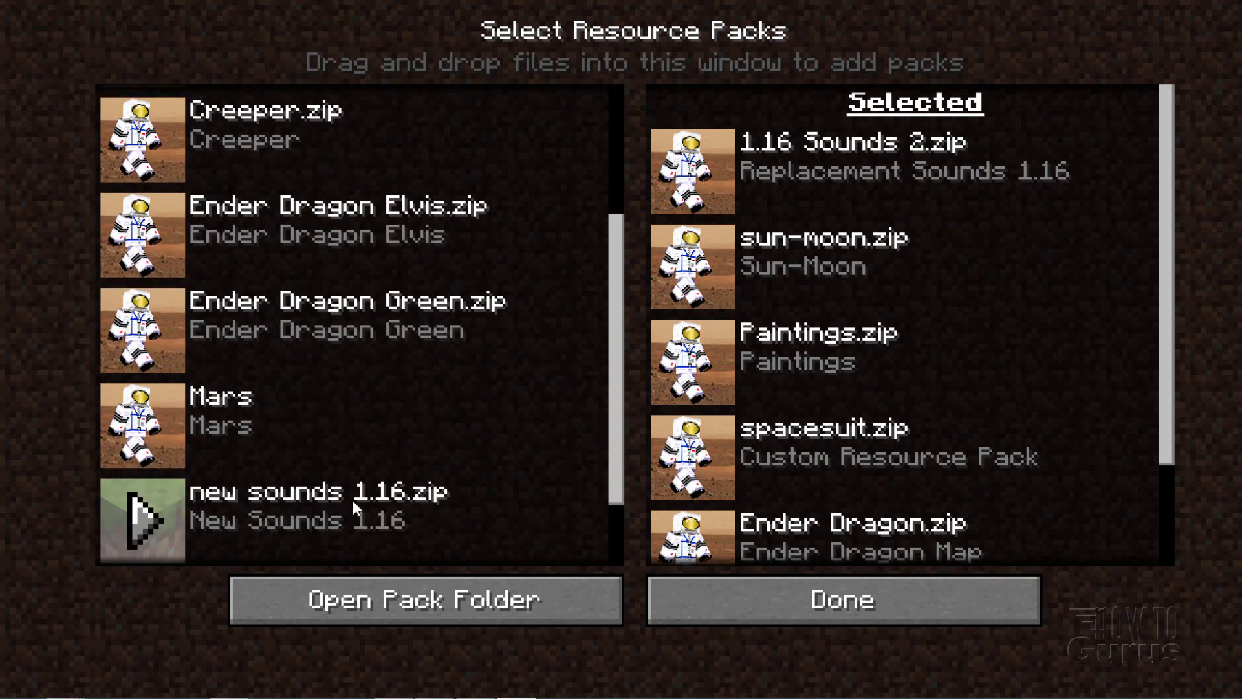
click(140, 514)
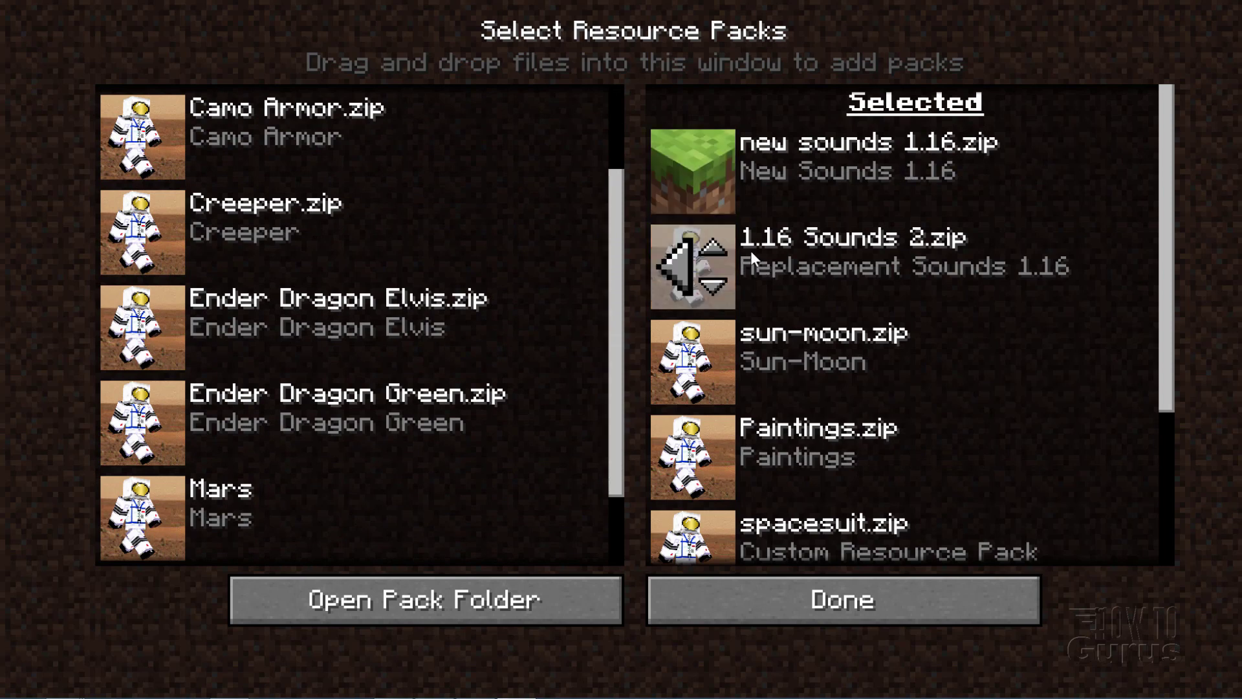
click(683, 264)
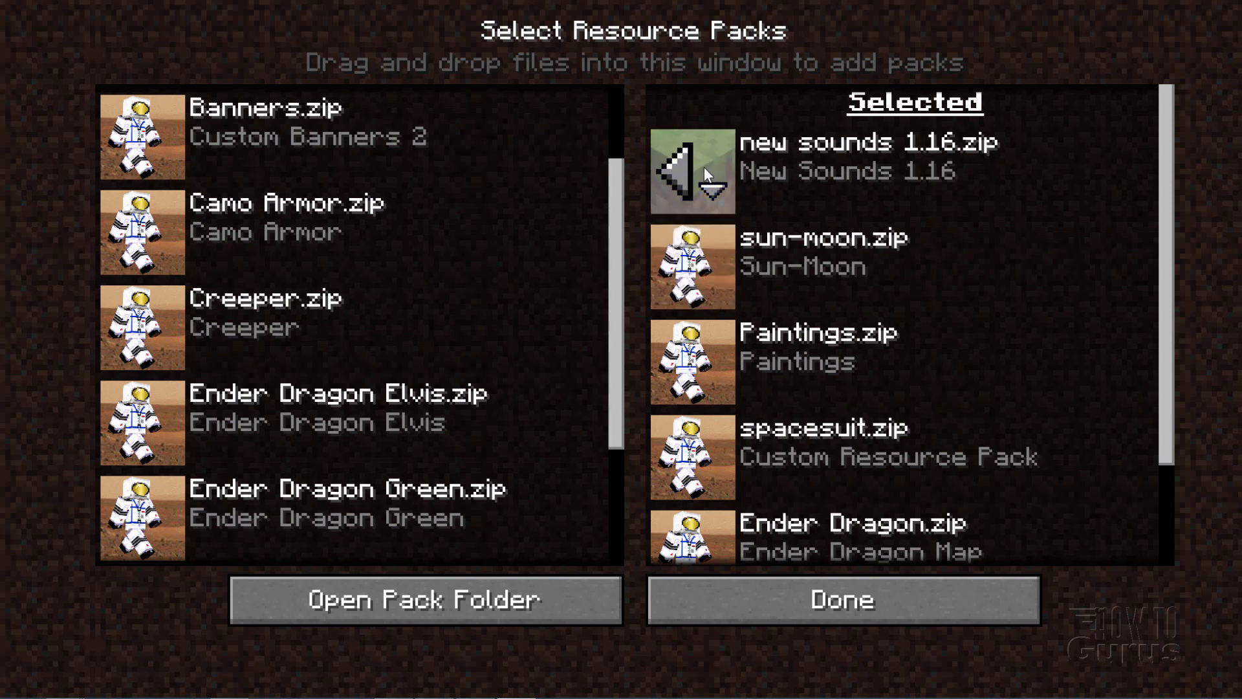
click(855, 589)
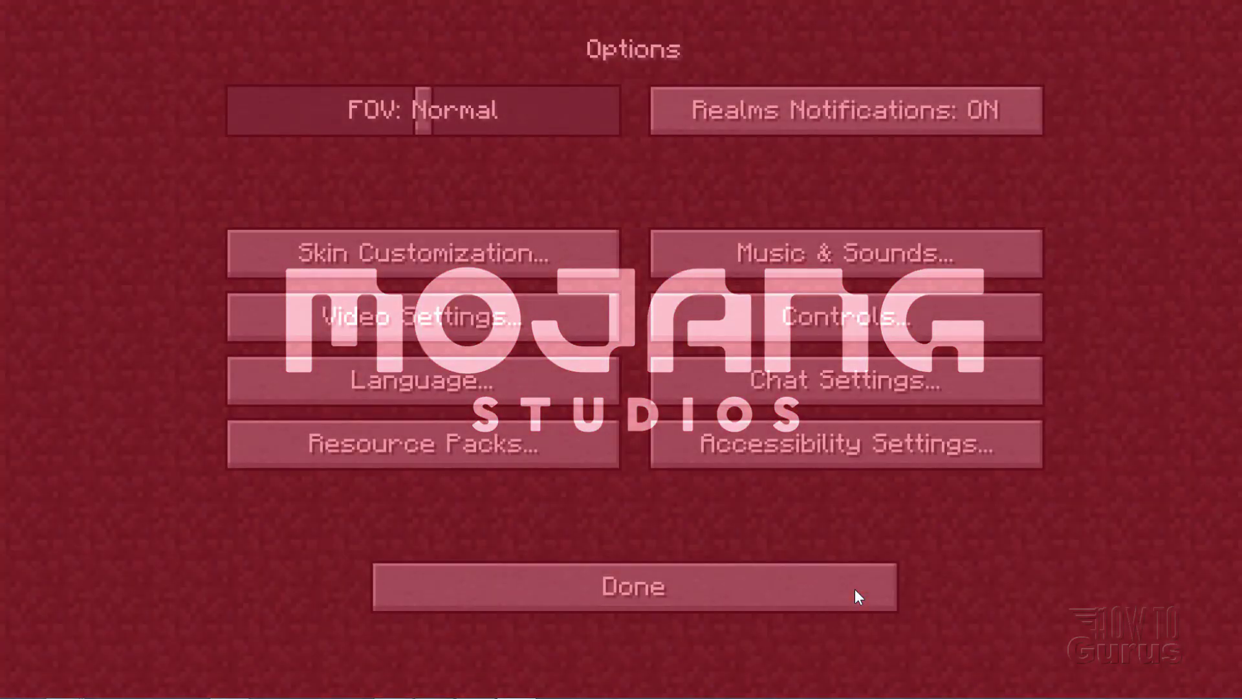
click(855, 590)
Step: Load the singleplayer world and open and close the chest twice to hear its new sound
click(635, 332)
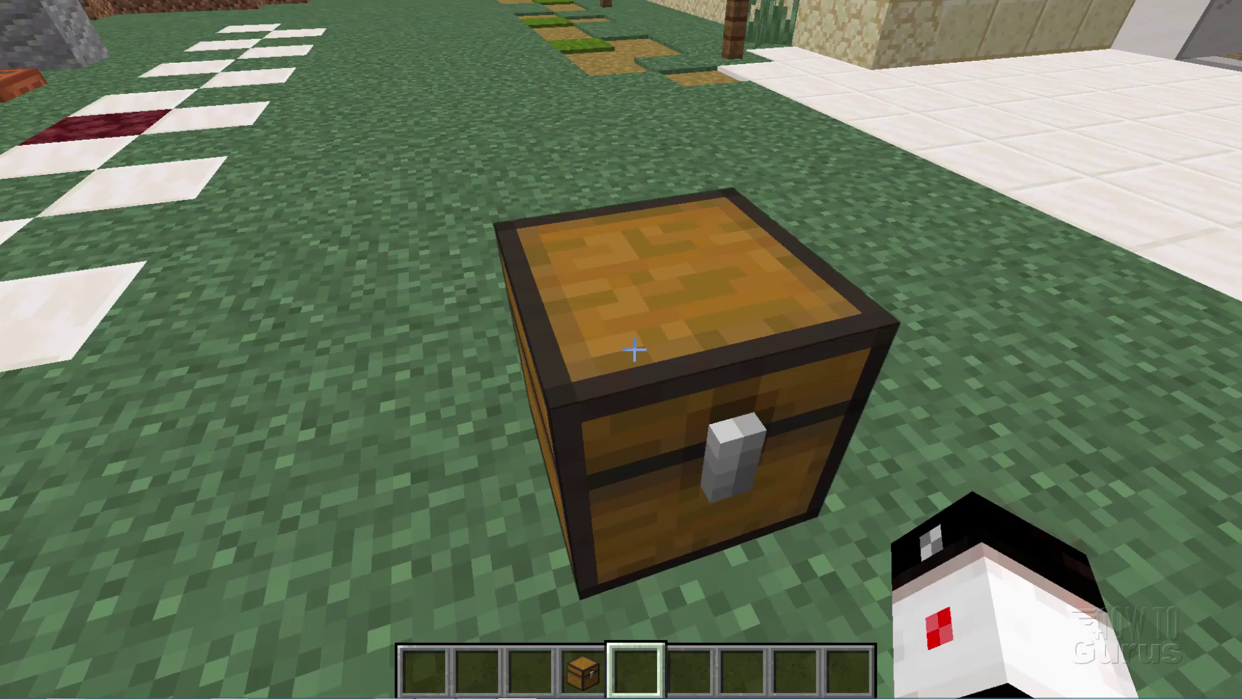
right_click(634, 350)
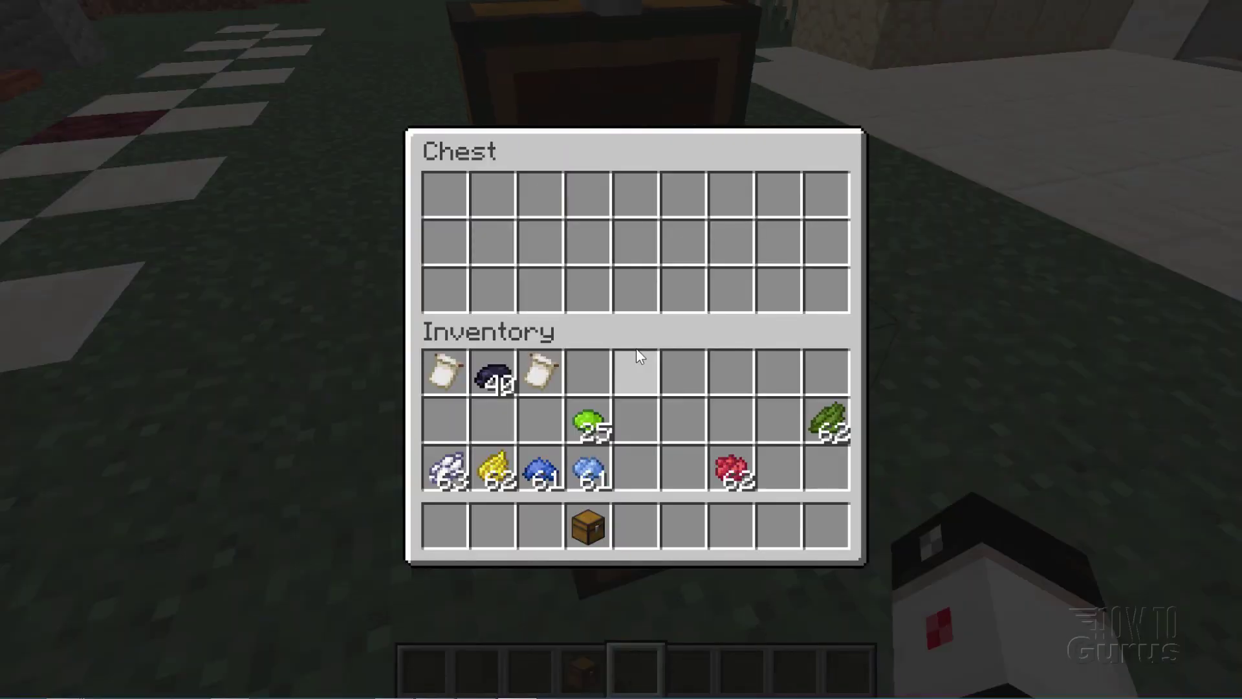
key(Escape)
right_click(634, 350)
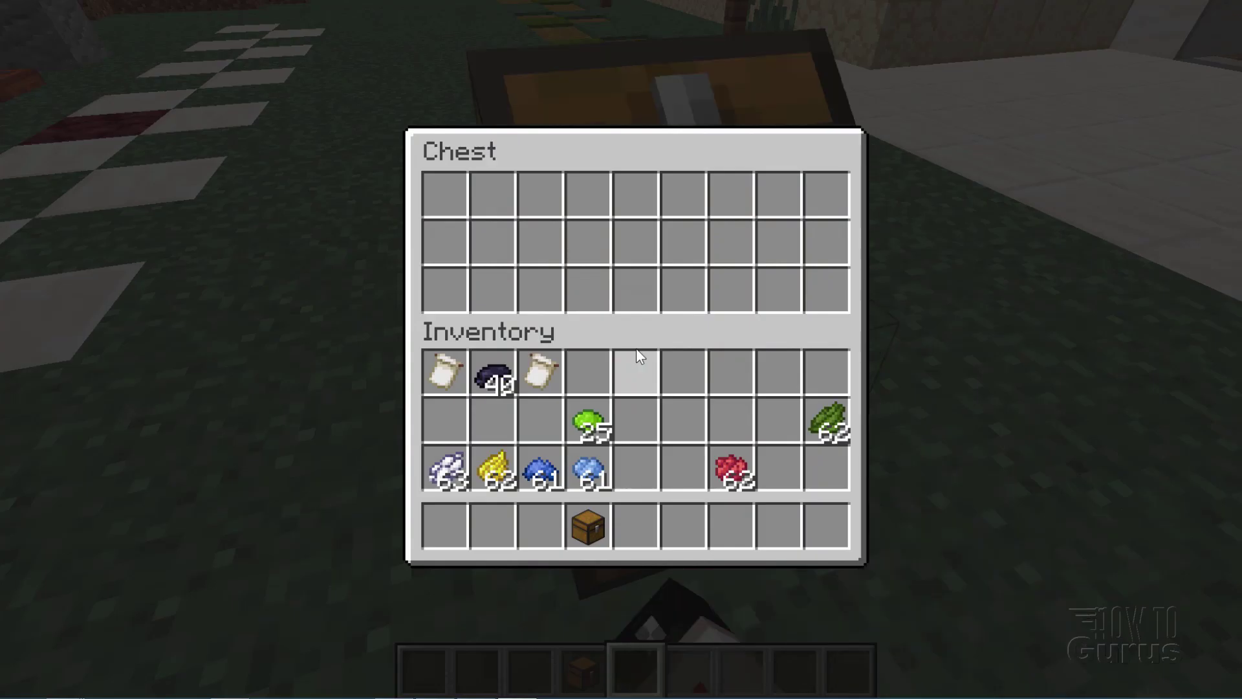
key(Escape)
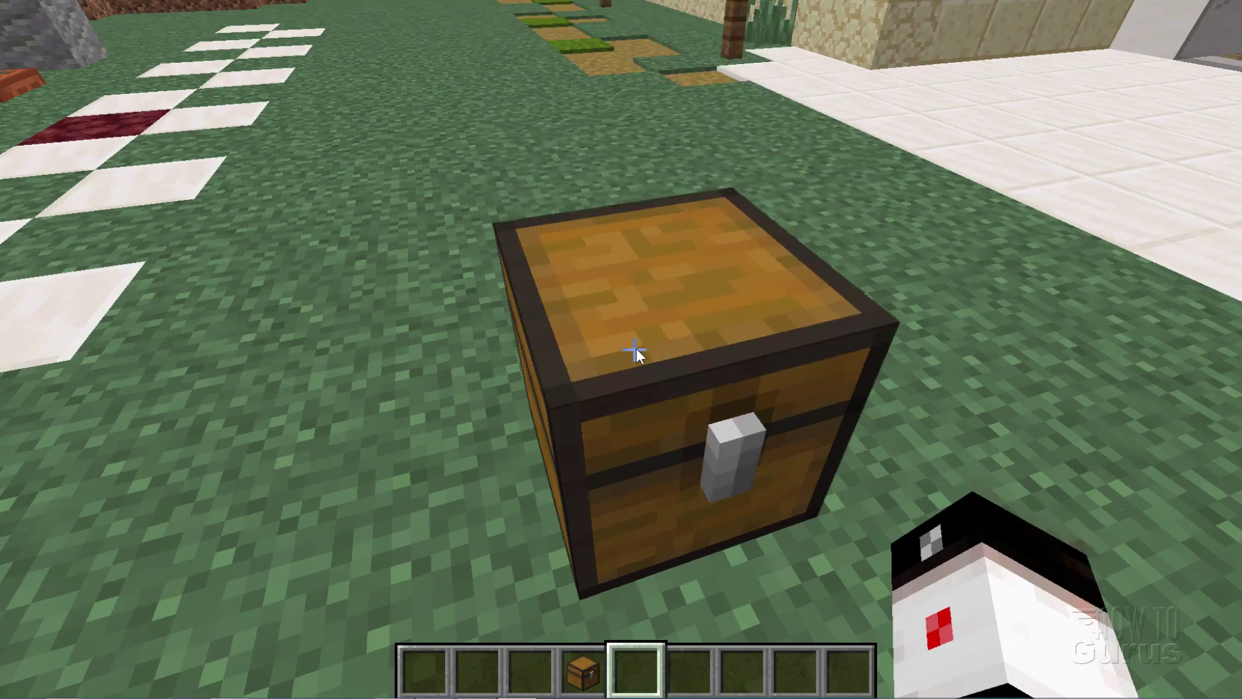